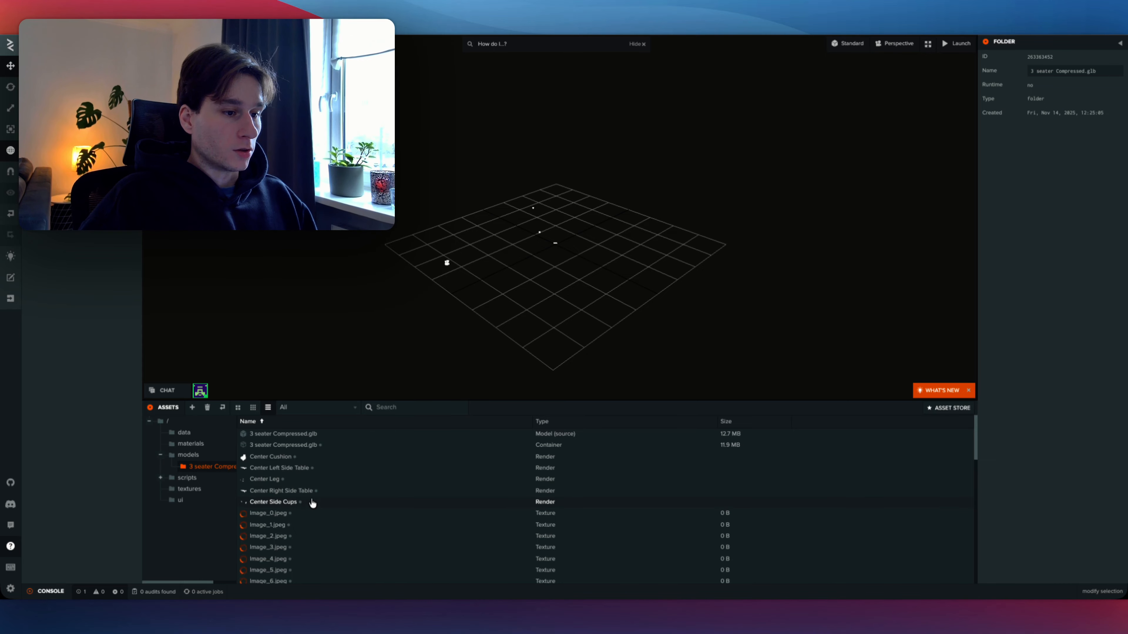
# - Move all the imported textures, Image_0.jpeg through Image_35.jpeg, from the 3 seater Compressed.glb folder into the textures folder
pyautogui.scroll(-1, 313, 507)
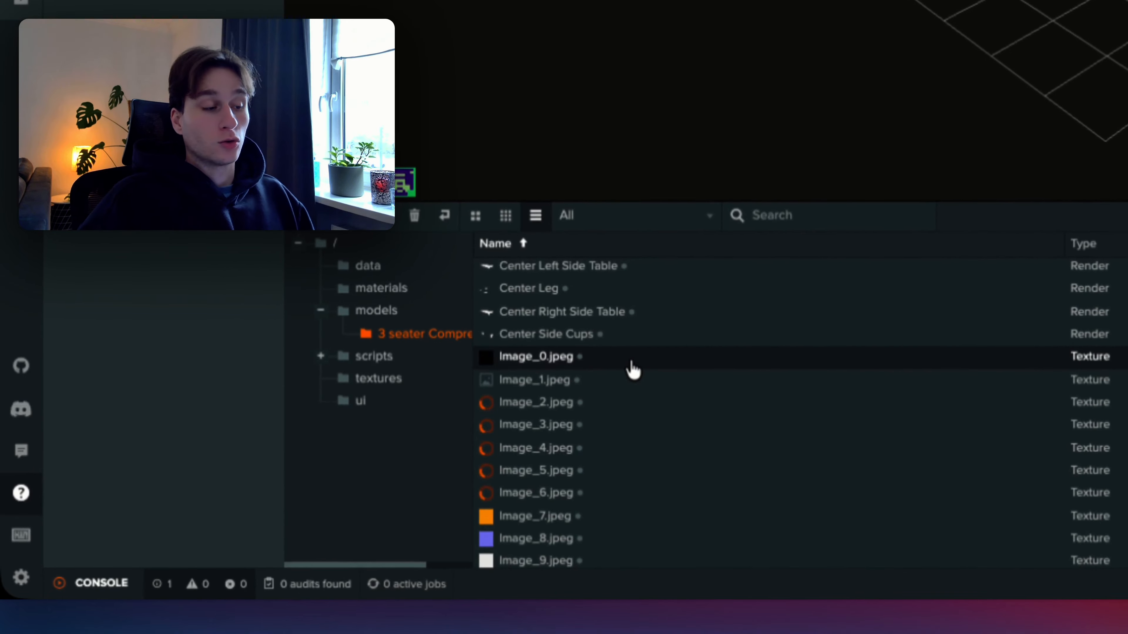
pyautogui.scroll(-3, 693, 448)
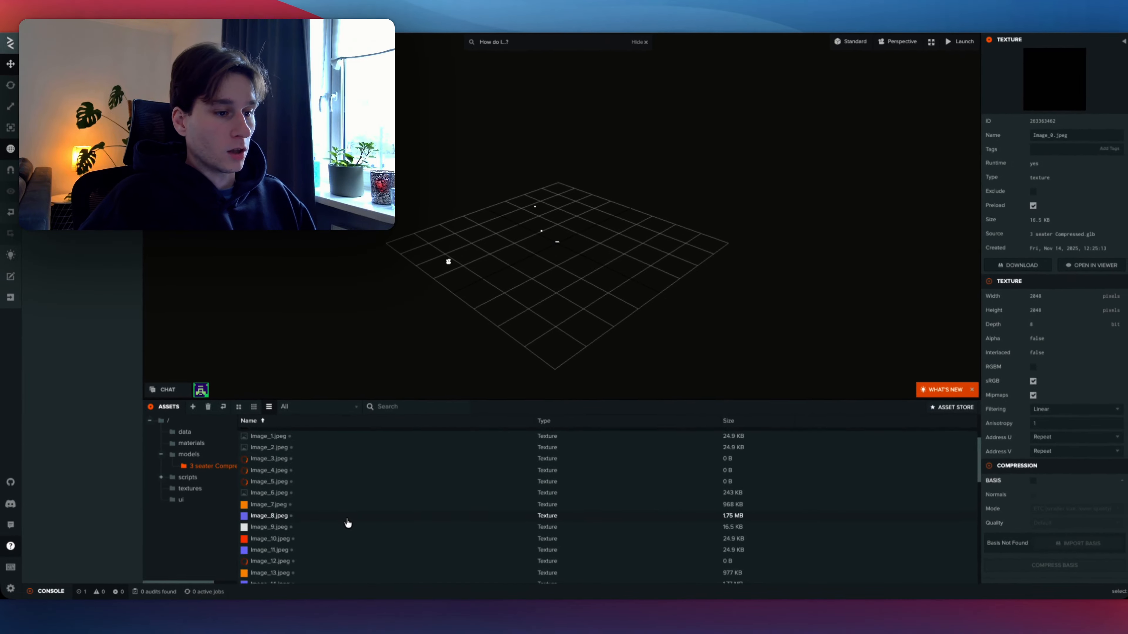
pyautogui.scroll(-10, 347, 523)
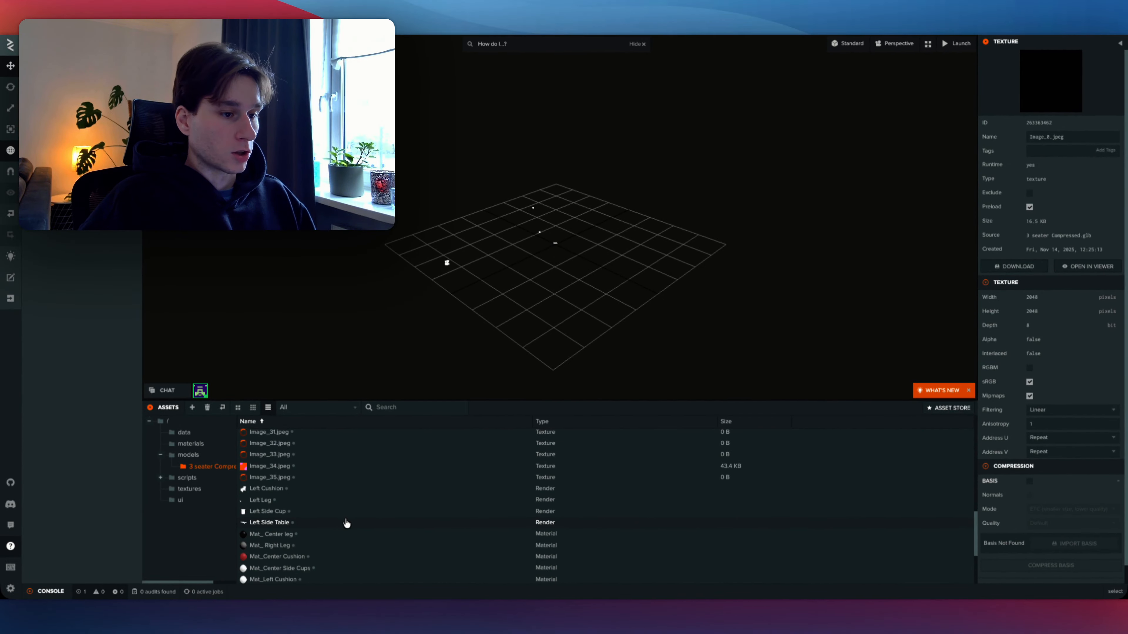
pyautogui.scroll(1, 347, 523)
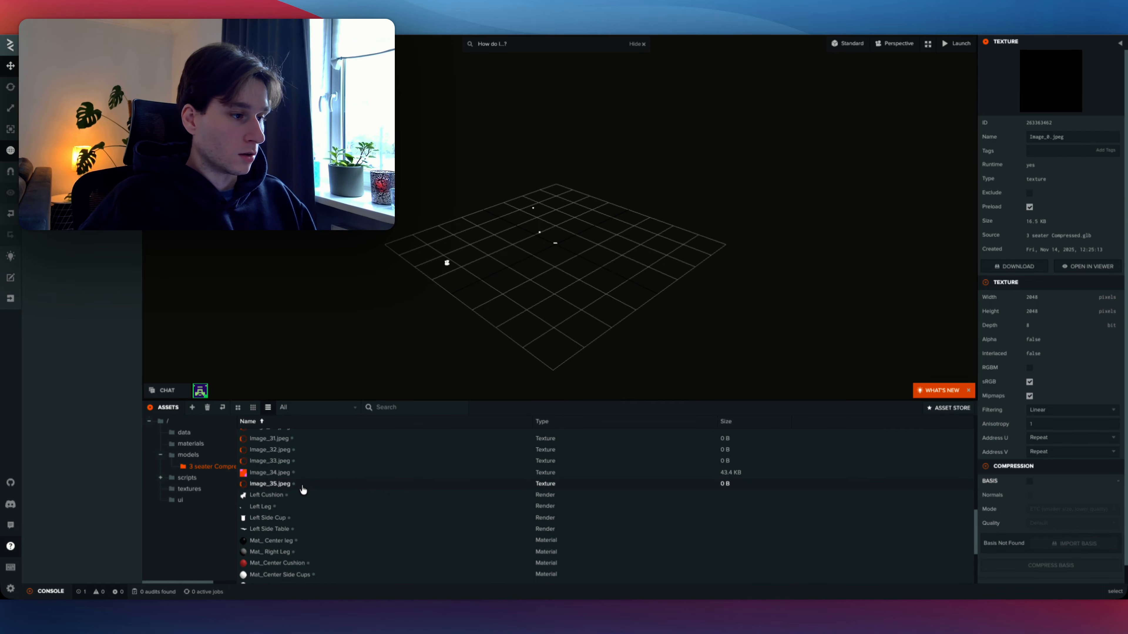
pyautogui.scroll(1, 293, 484)
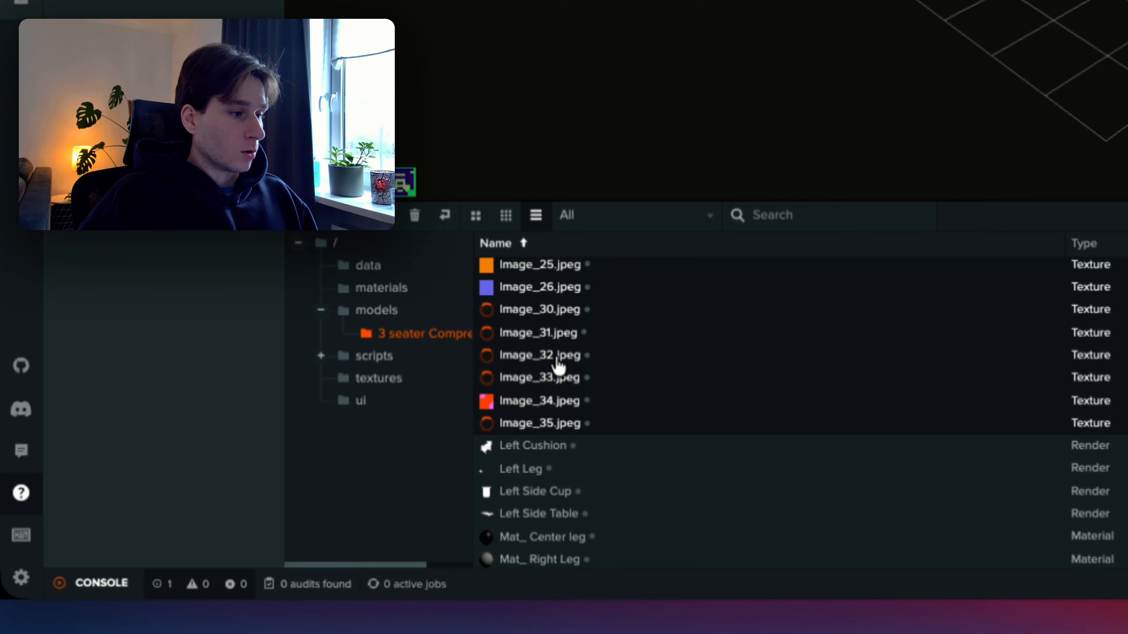
pyautogui.moveTo(557, 365); pyautogui.dragTo(412, 389)
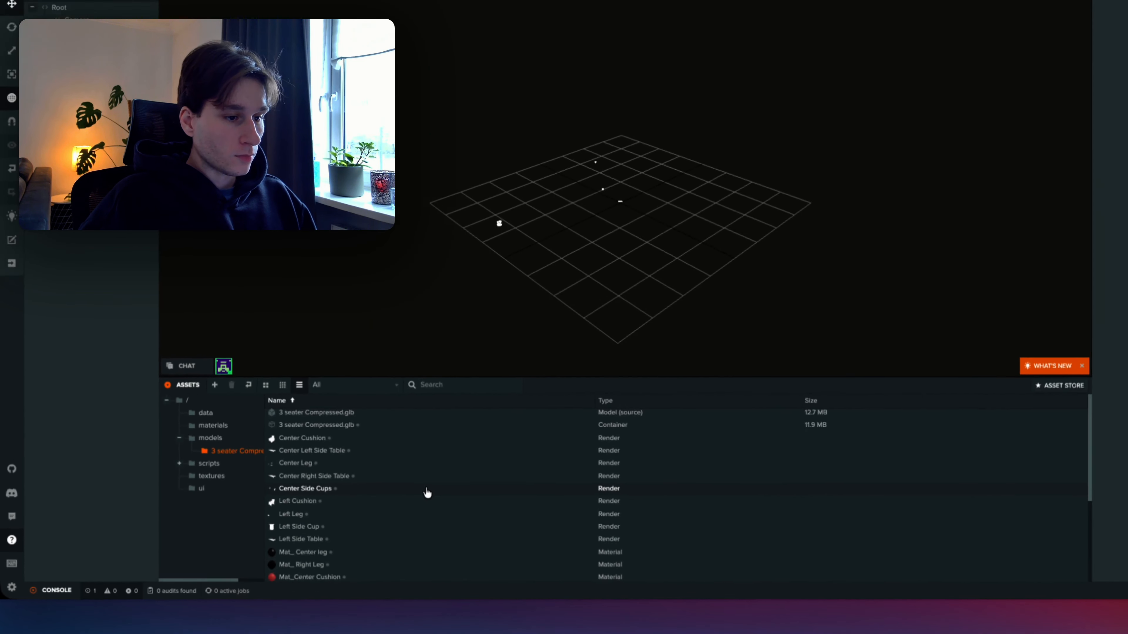
# - Move all the Mat_ materials, from Mat_ Center leg through Mat_Side Tables, into the materials folder
pyautogui.scroll(-3, 771, 414)
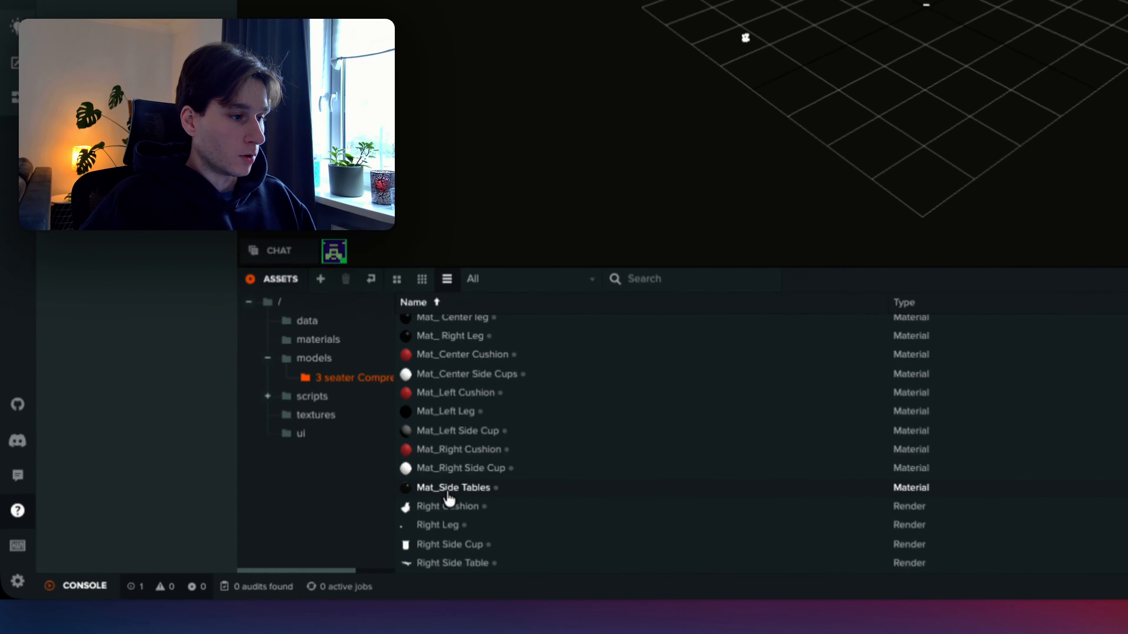
pyautogui.click(268, 533)
pyautogui.scroll(2, 270, 521)
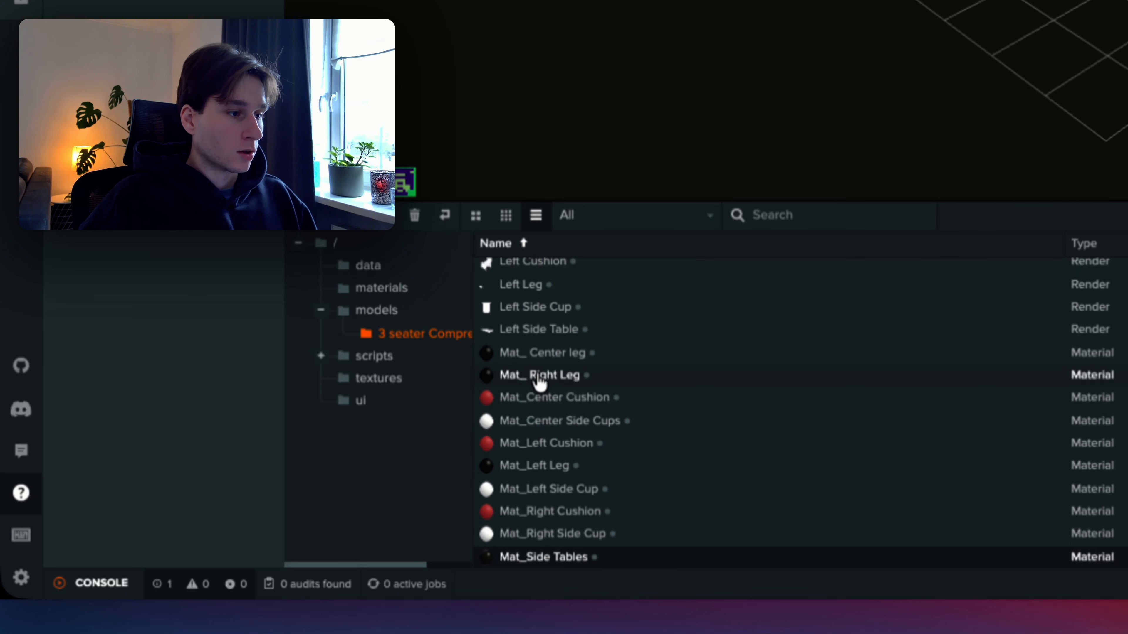
pyautogui.keyDown('shift'); pyautogui.click(551, 362); pyautogui.keyUp('shift')
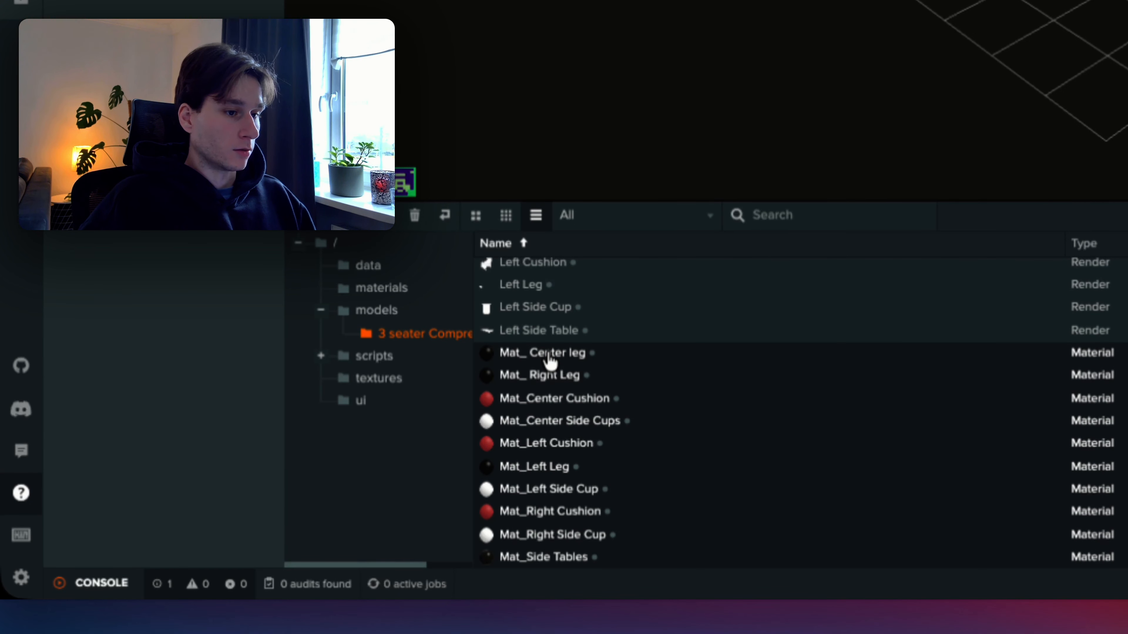
pyautogui.moveTo(551, 362); pyautogui.dragTo(373, 302)
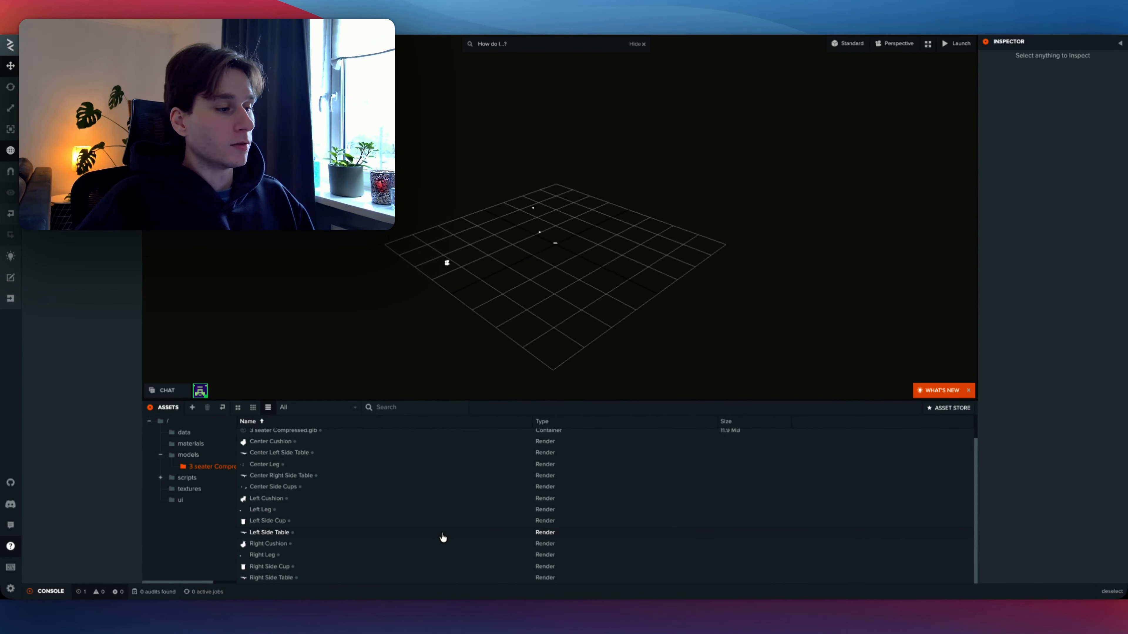
# - Check the materials and textures folders, and rename the Mat_Center Cushion material to Mat_Center Cushion Red
pyautogui.scroll(2, 443, 537)
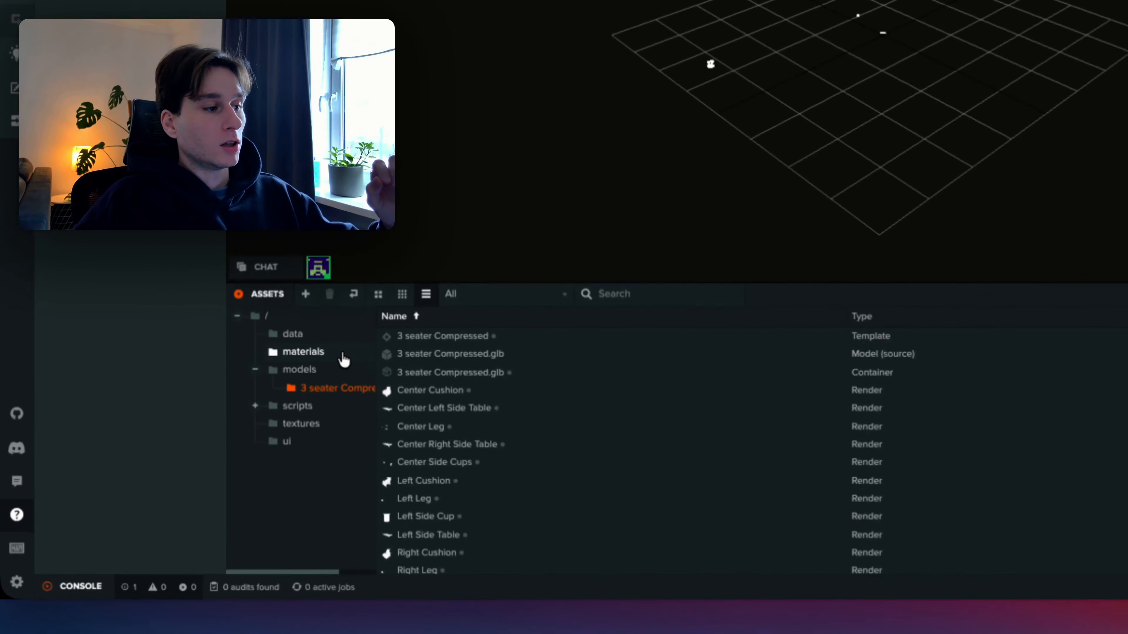
pyautogui.click(191, 443)
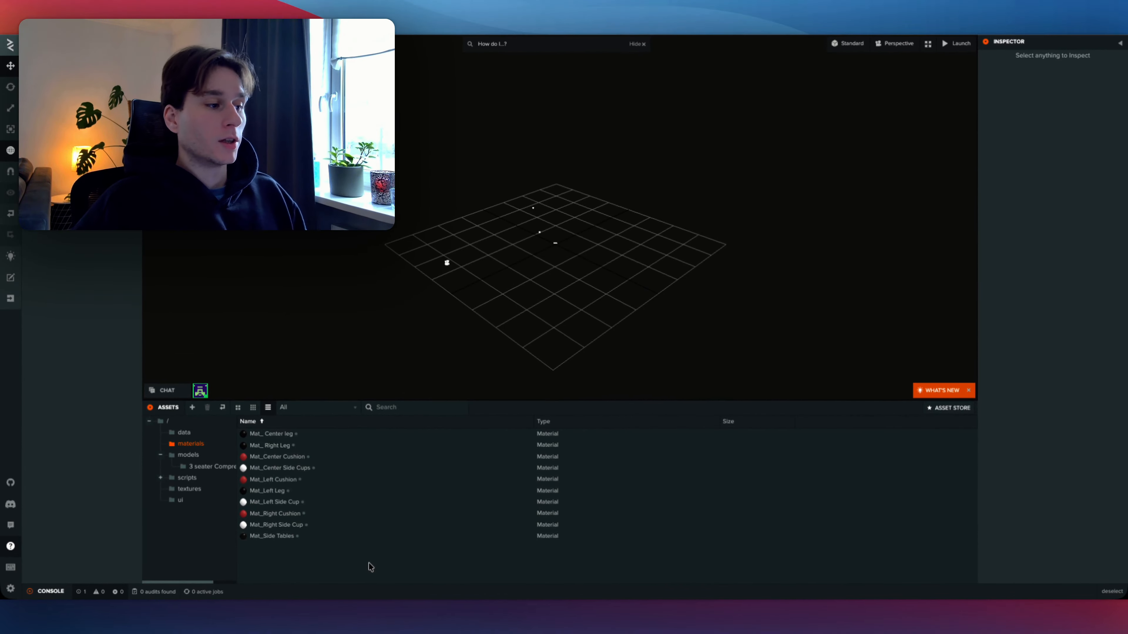
pyautogui.click(191, 489)
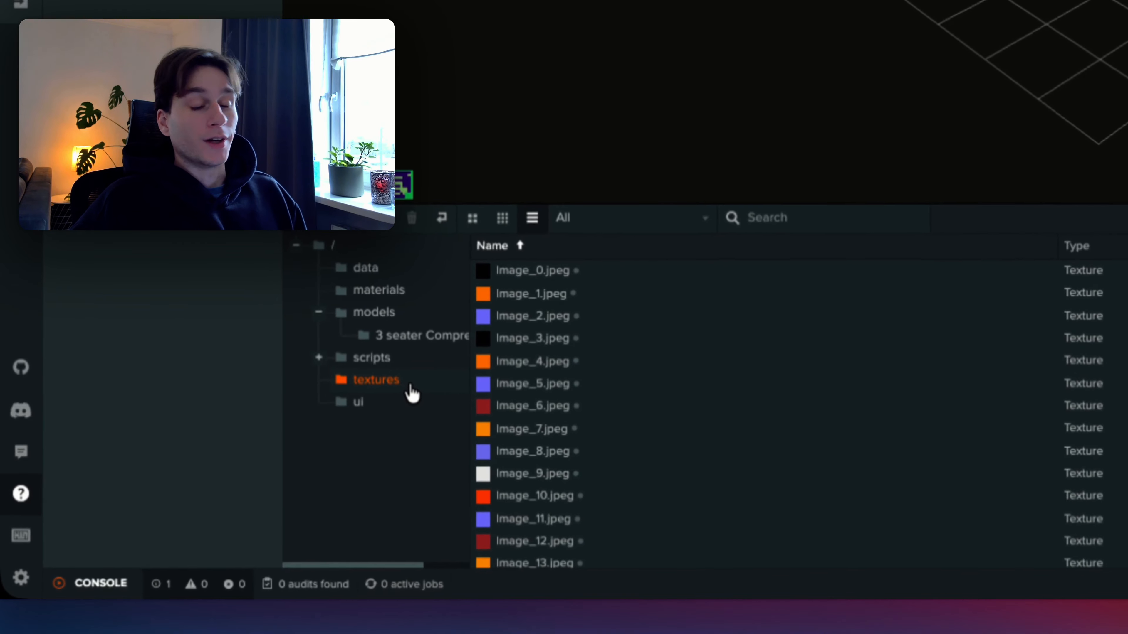
pyautogui.click(381, 287)
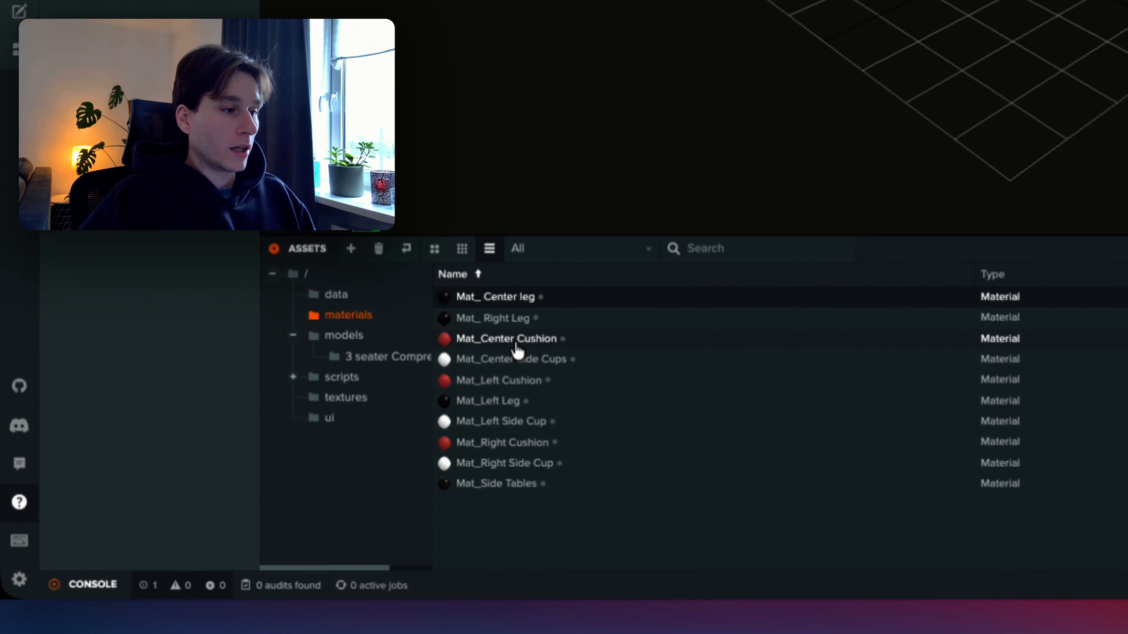
pyautogui.click(515, 342)
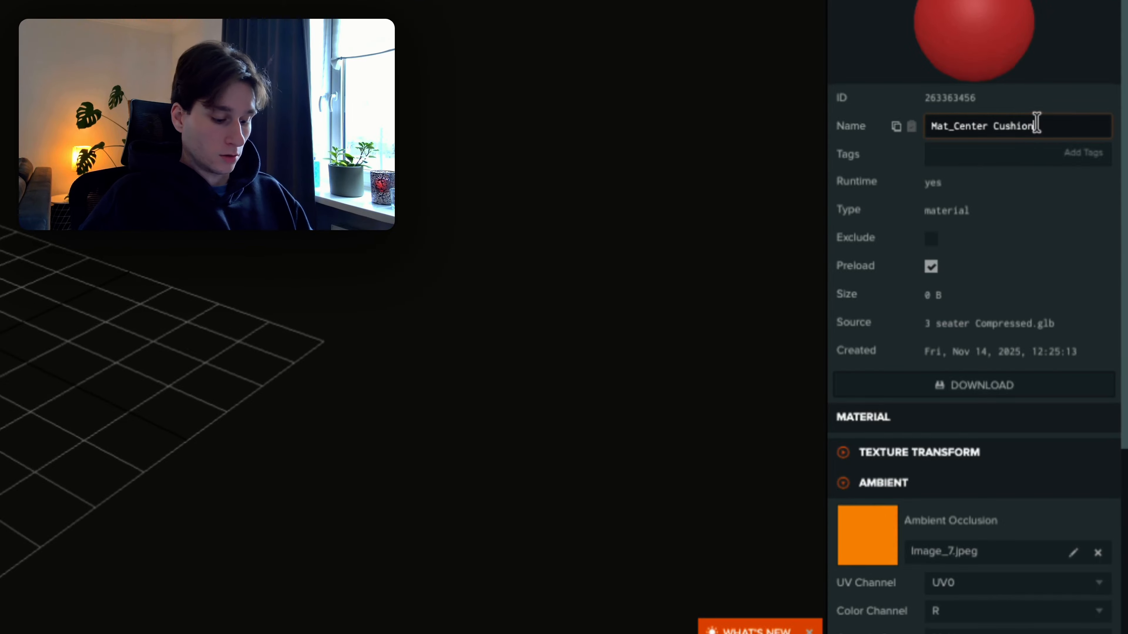
pyautogui.write('Red')
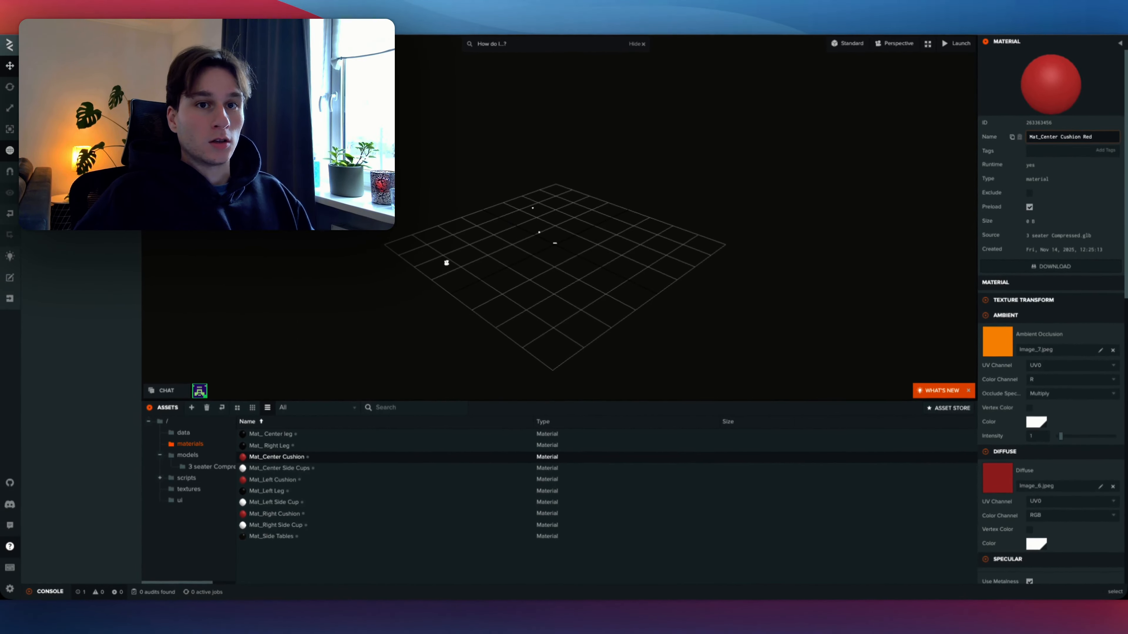
# - Rename the left and right cushion materials to Mat_Left Cushion Red and Mat_Right Cushion Red
pyautogui.click(310, 479)
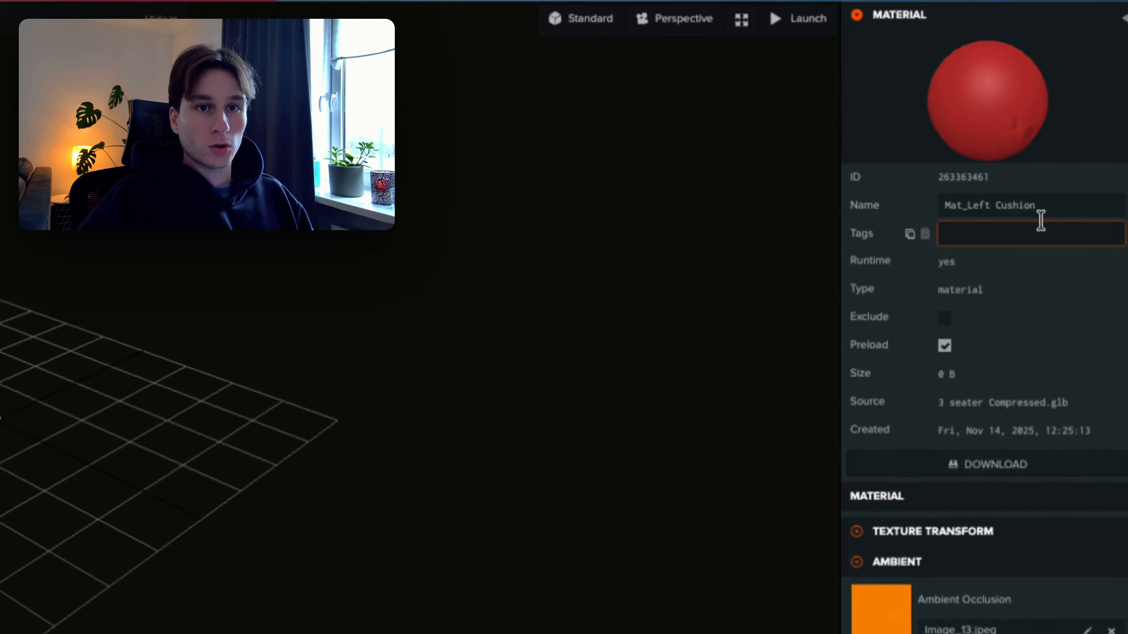
pyautogui.click(1081, 139)
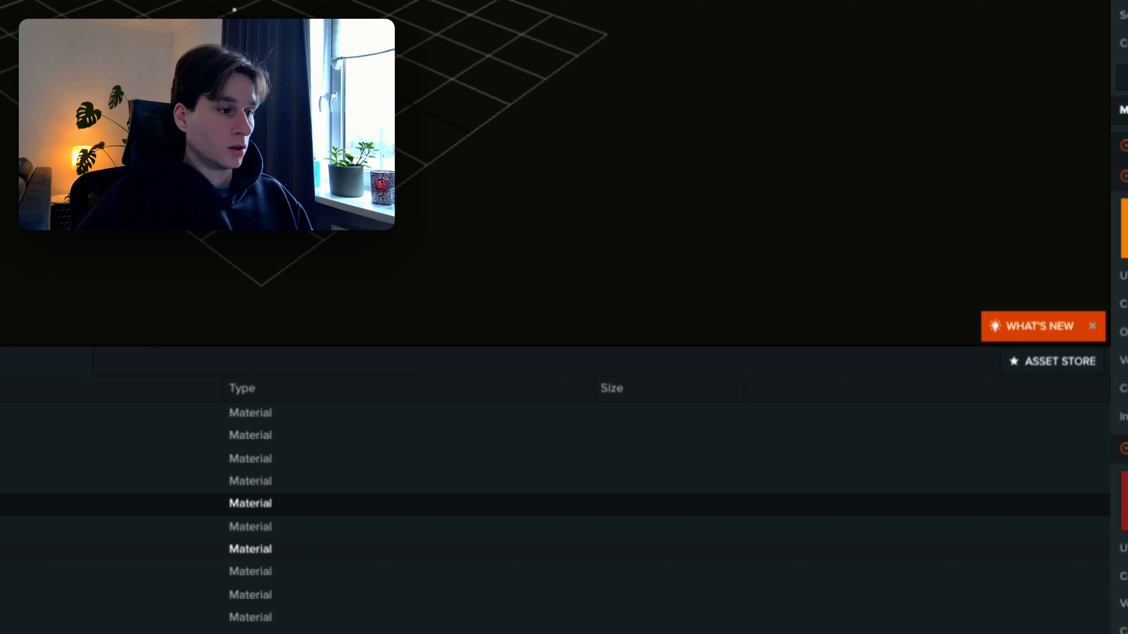
pyautogui.click(562, 445)
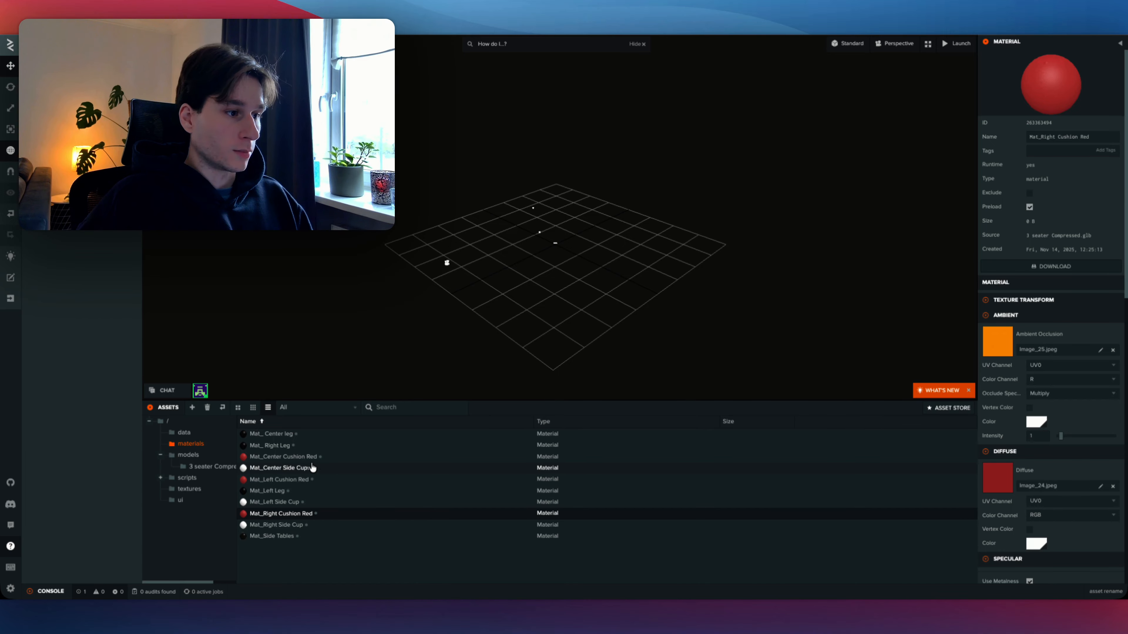
# - Duplicate the center, right and left red cushion materials
pyautogui.rightClick(301, 458)
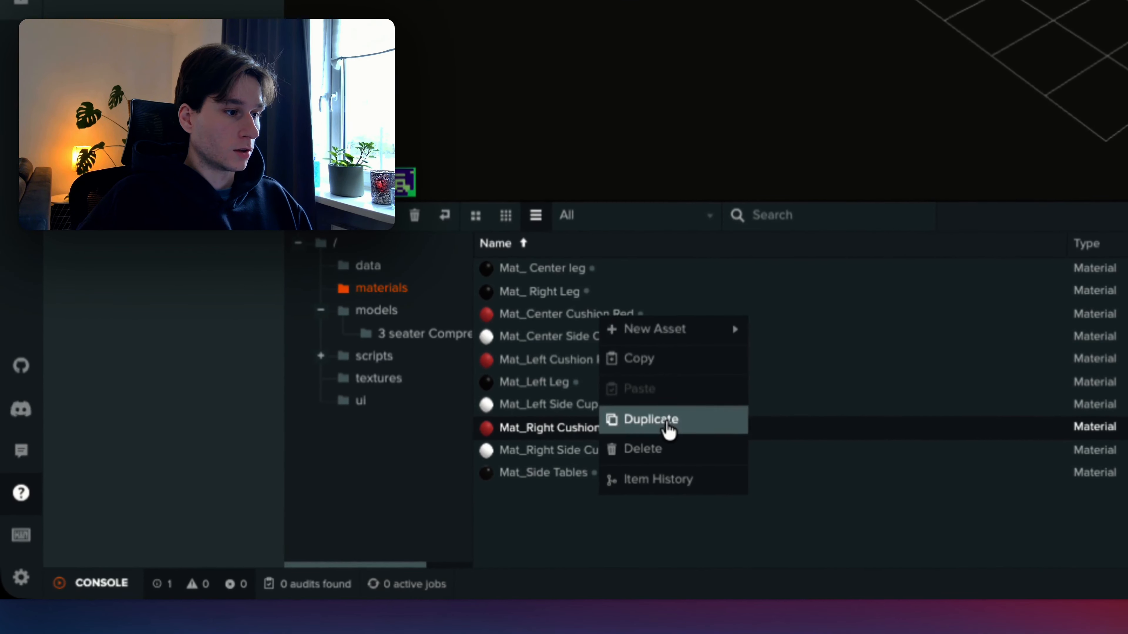
pyautogui.click(667, 426)
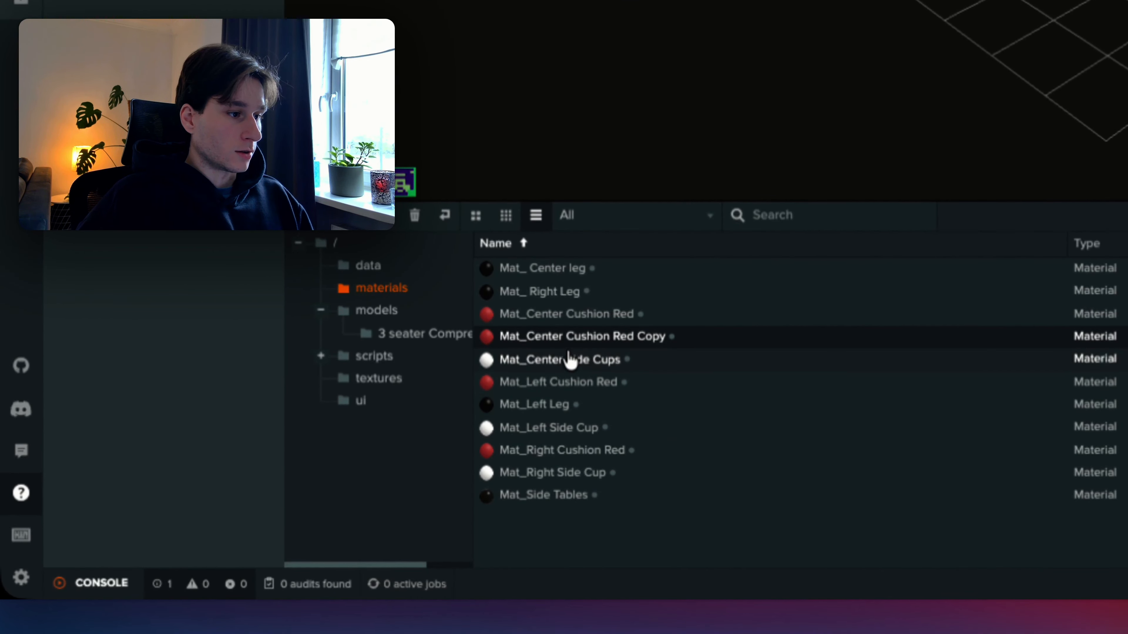
pyautogui.rightClick(565, 453)
pyautogui.click(635, 526)
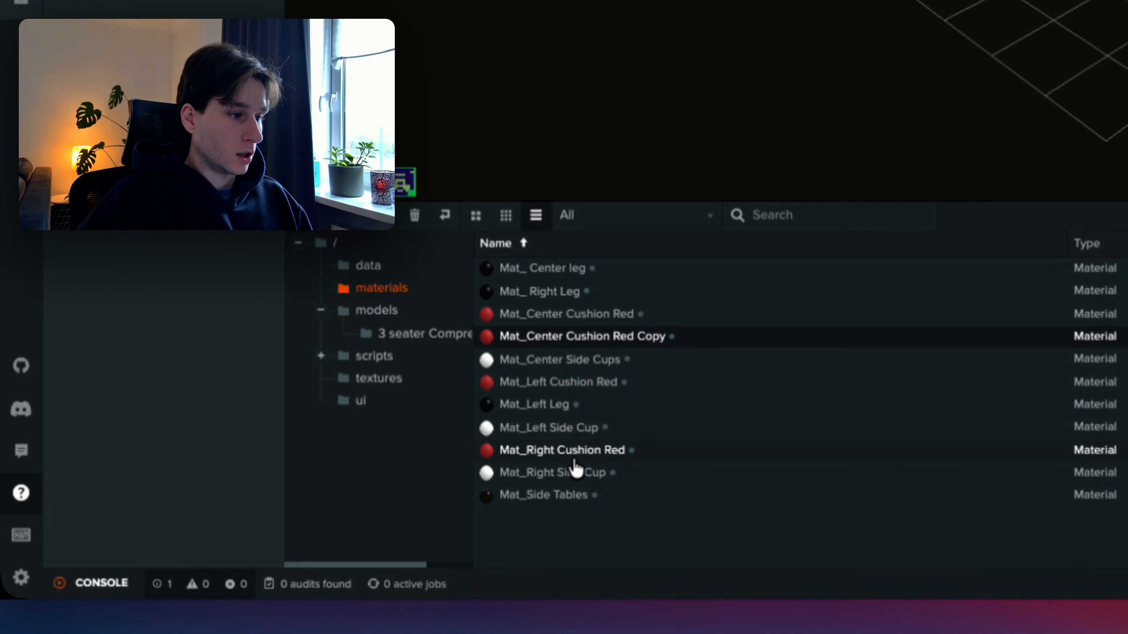
pyautogui.rightClick(546, 386)
pyautogui.moveTo(638, 395)
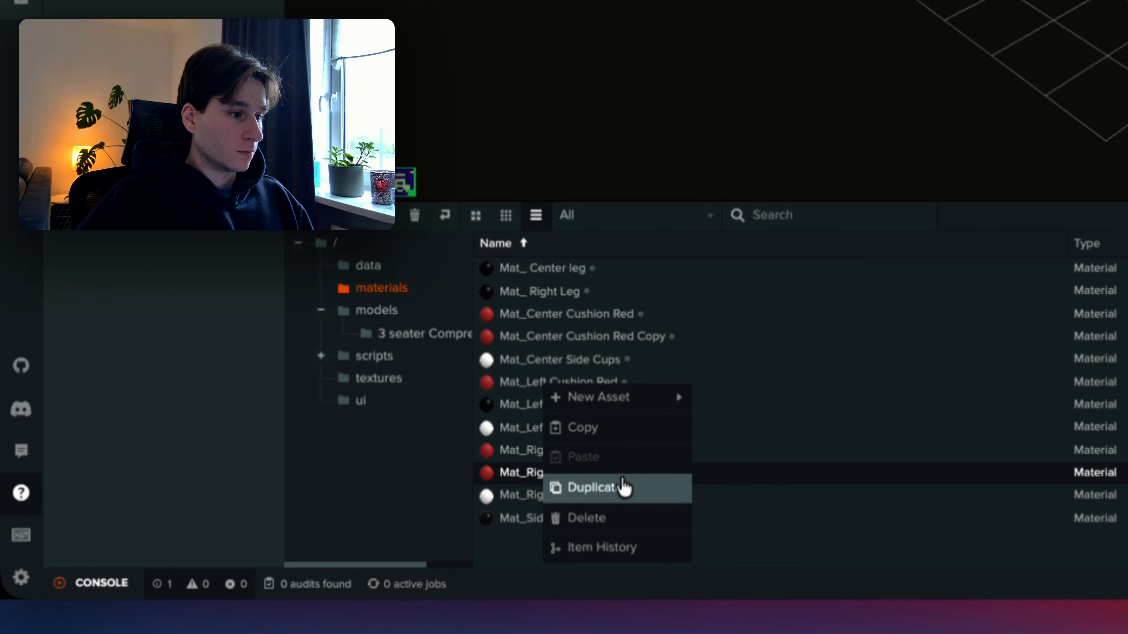
pyautogui.click(623, 487)
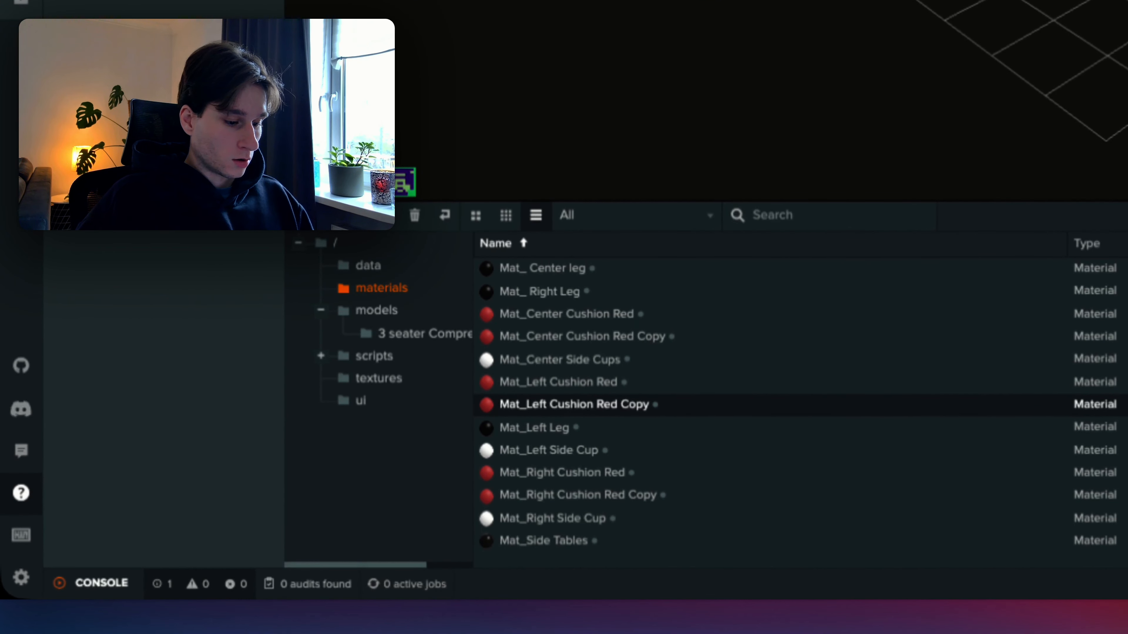
# - Upload the textures Mat_Center Cushion_D.jpg, Mat_Left Cushion_D.jpg and Mat_Right Cushion_D.jpg into the materials folder
pyautogui.moveTo(1127, 466); pyautogui.dragTo(865, 466)
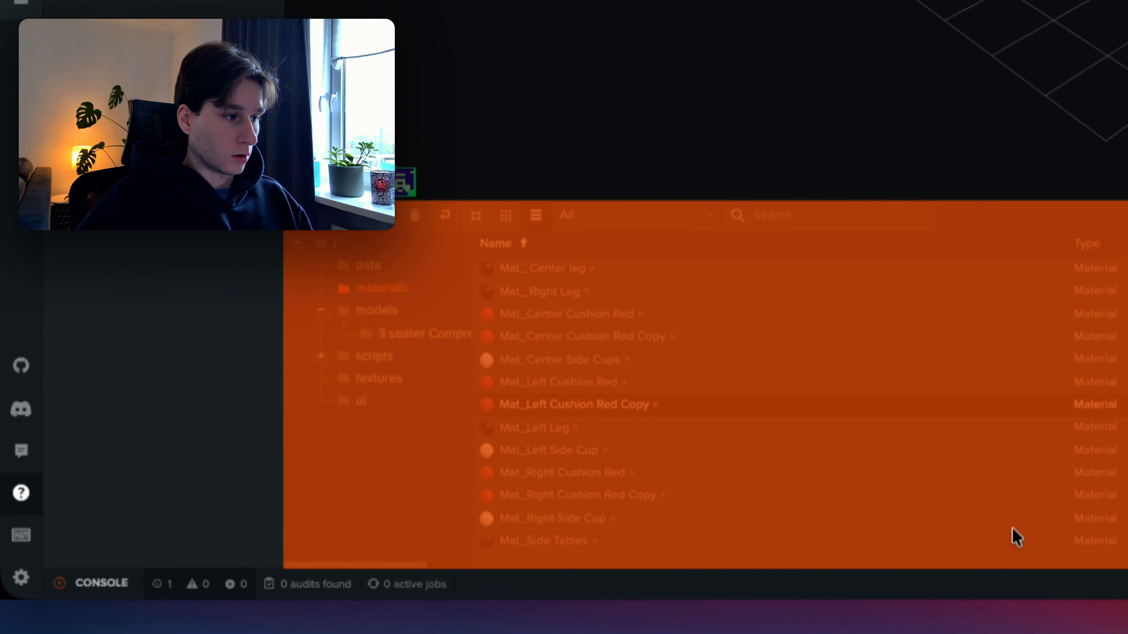
pyautogui.moveTo(1017, 537); pyautogui.dragTo(1016, 537)
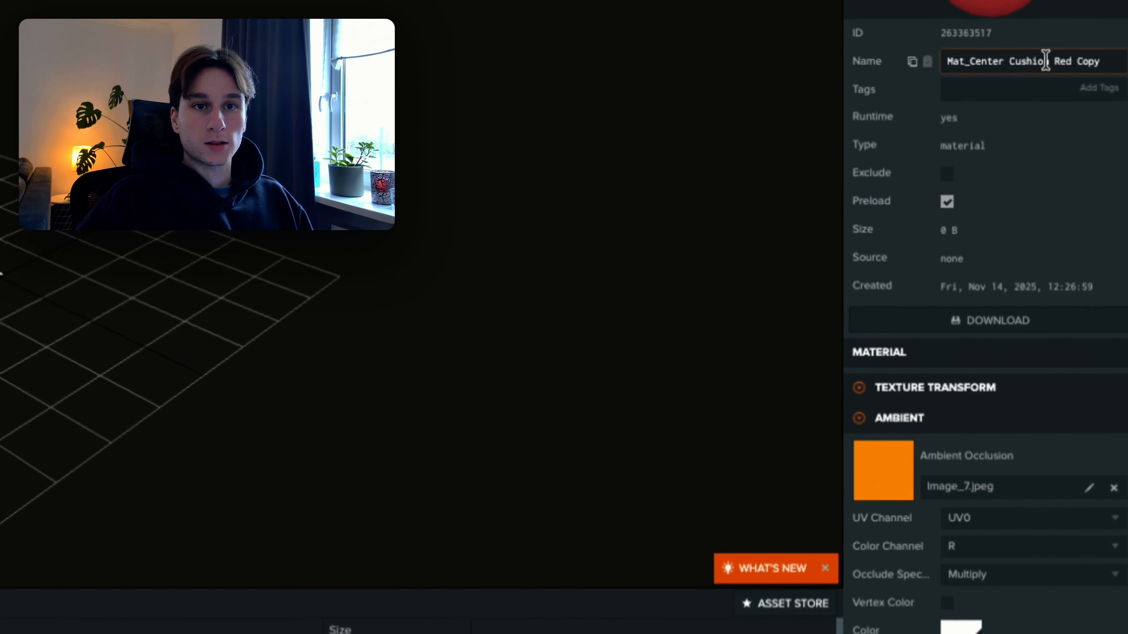
# - Rename the copy of the center cushion material to Mat_Center Cushion Black
pyautogui.moveTo(1041, 69); pyautogui.dragTo(1097, 73)
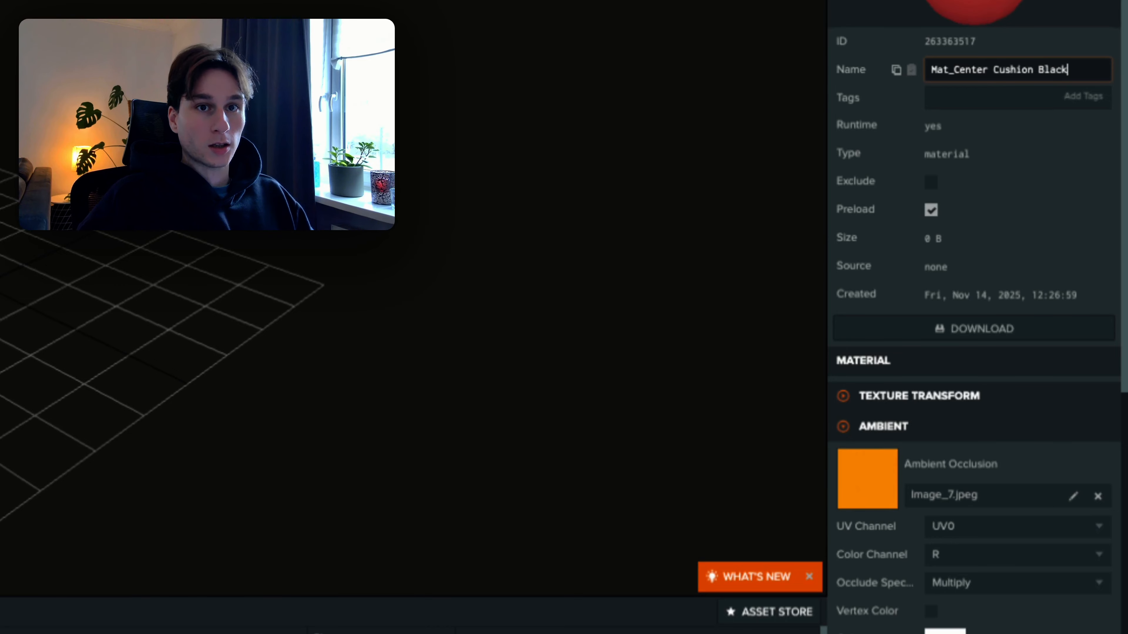
pyautogui.write('Black')
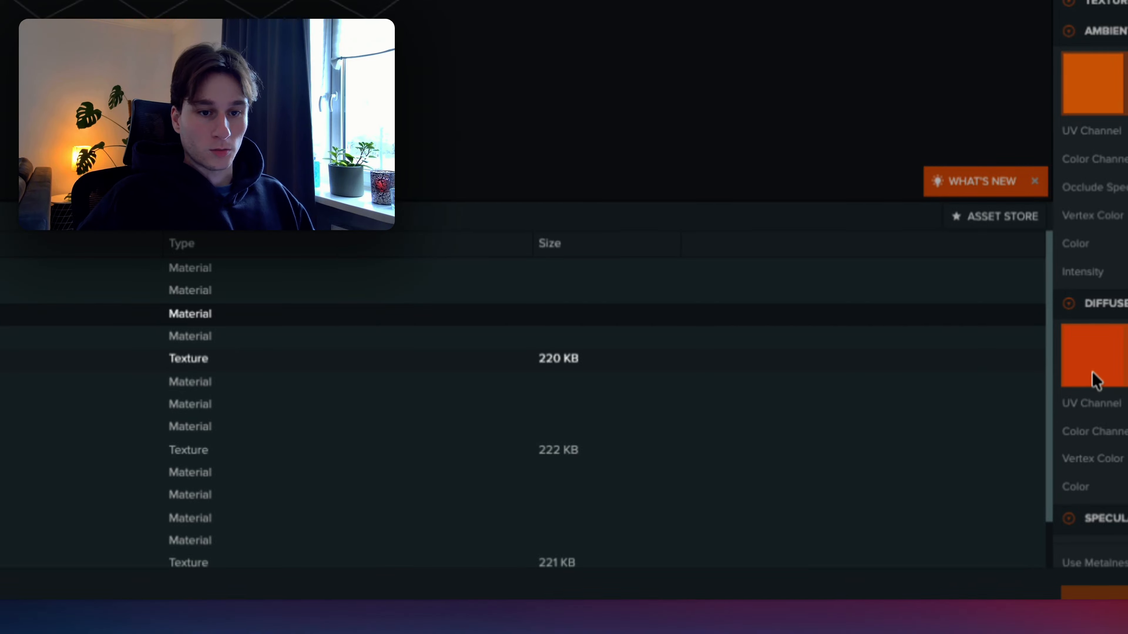
# - Assign Mat_Center Cushion_D.jpg as the diffuse map of Mat_Center Cushion Black, and move that texture into the textures folder
pyautogui.moveTo(1092, 372); pyautogui.dragTo(1092, 372)
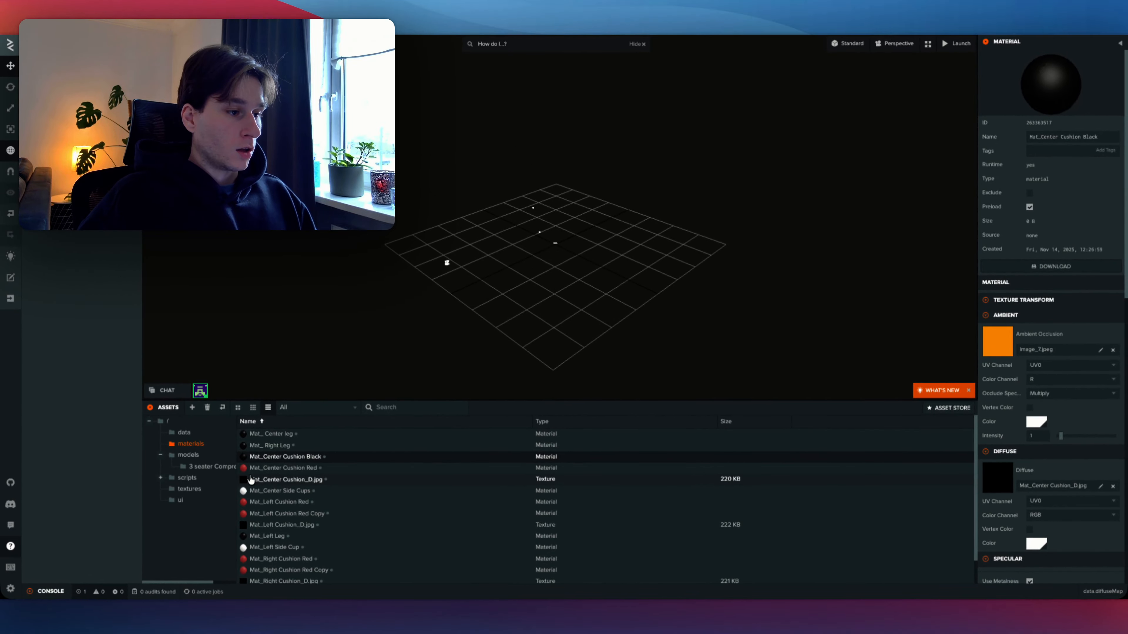
pyautogui.click(281, 479)
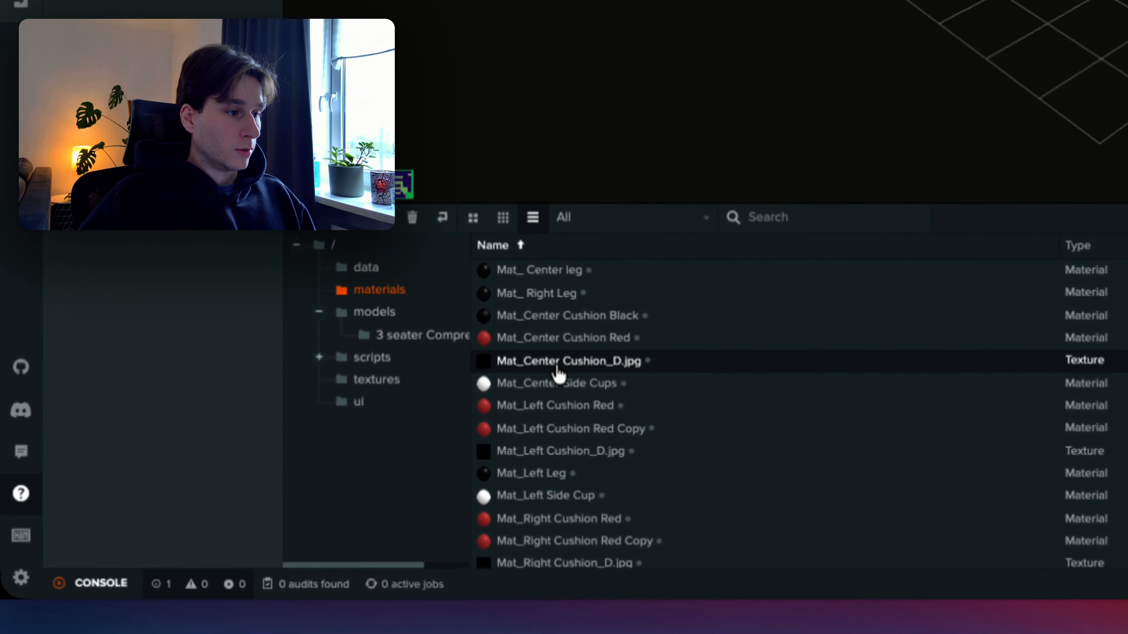
pyautogui.moveTo(483, 374); pyautogui.dragTo(395, 386)
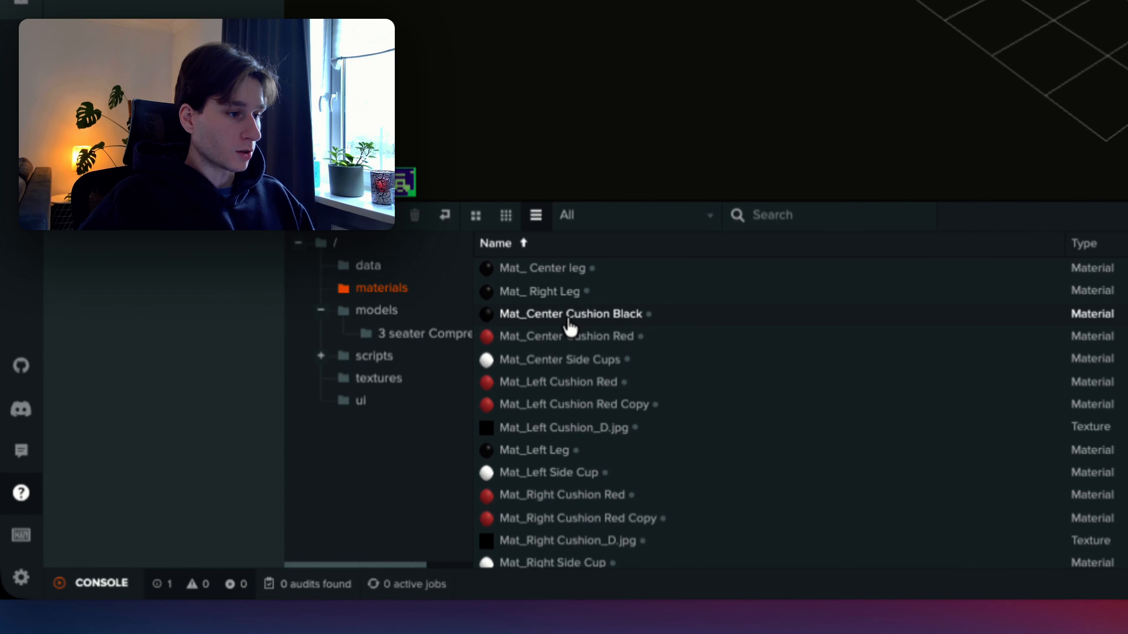
# - Rename the copy of the left cushion material to Mat_Left Cushion Black
pyautogui.click(573, 414)
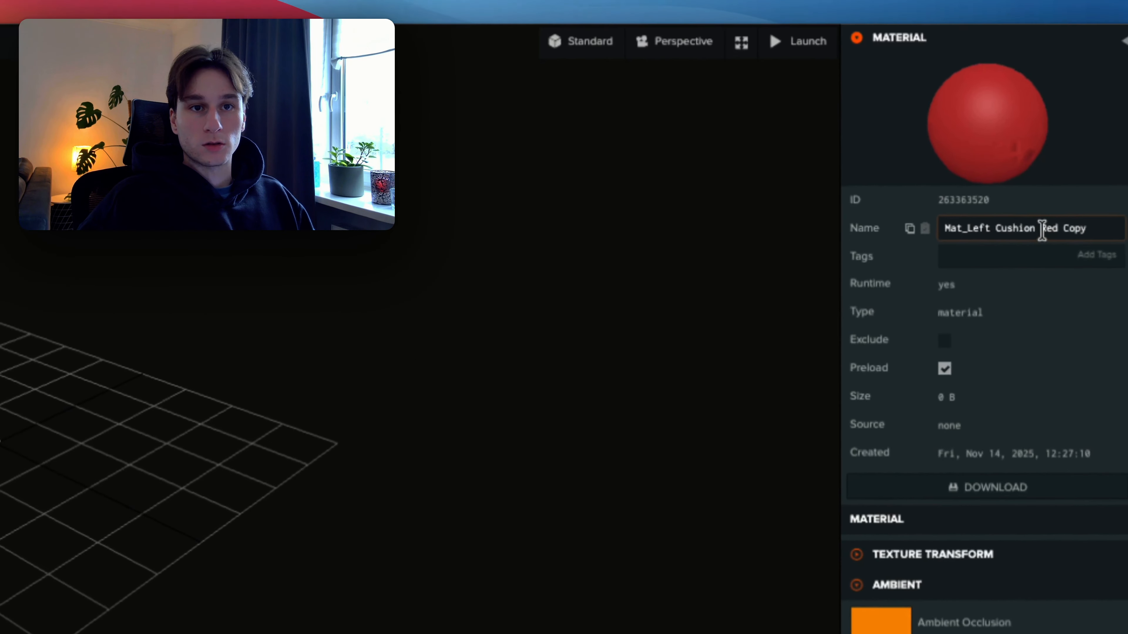
pyautogui.moveTo(1034, 233); pyautogui.dragTo(1082, 240)
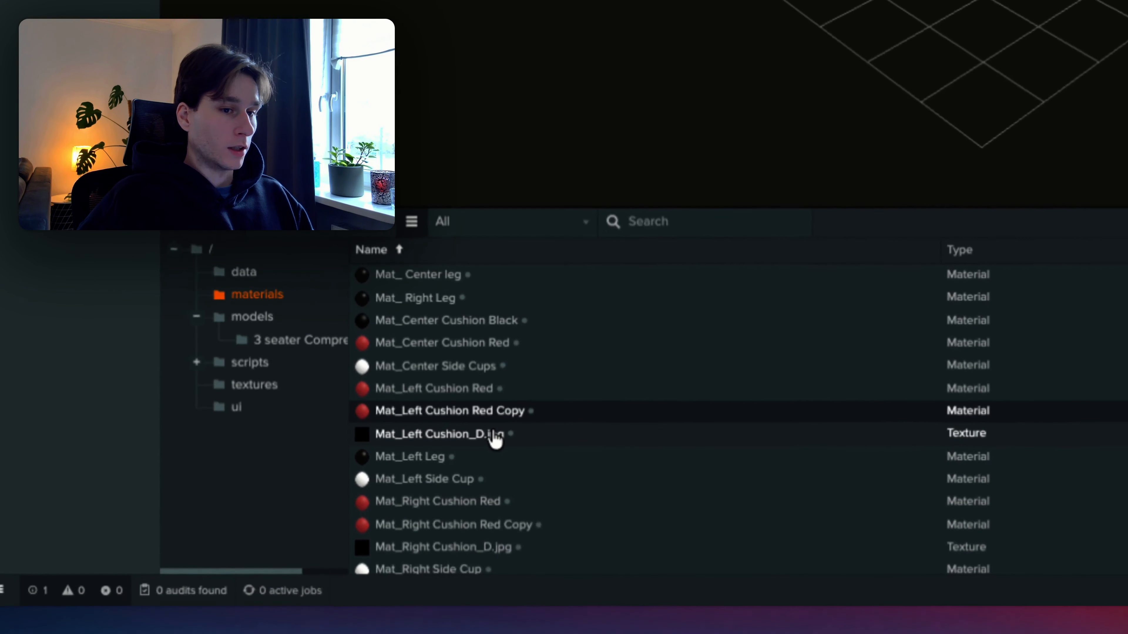
# - Assign Mat_Left Cushion_D.jpg as the diffuse map of Mat_Left Cushion Black, and move that texture into the textures folder
pyautogui.moveTo(192, 427); pyautogui.dragTo(992, 355)
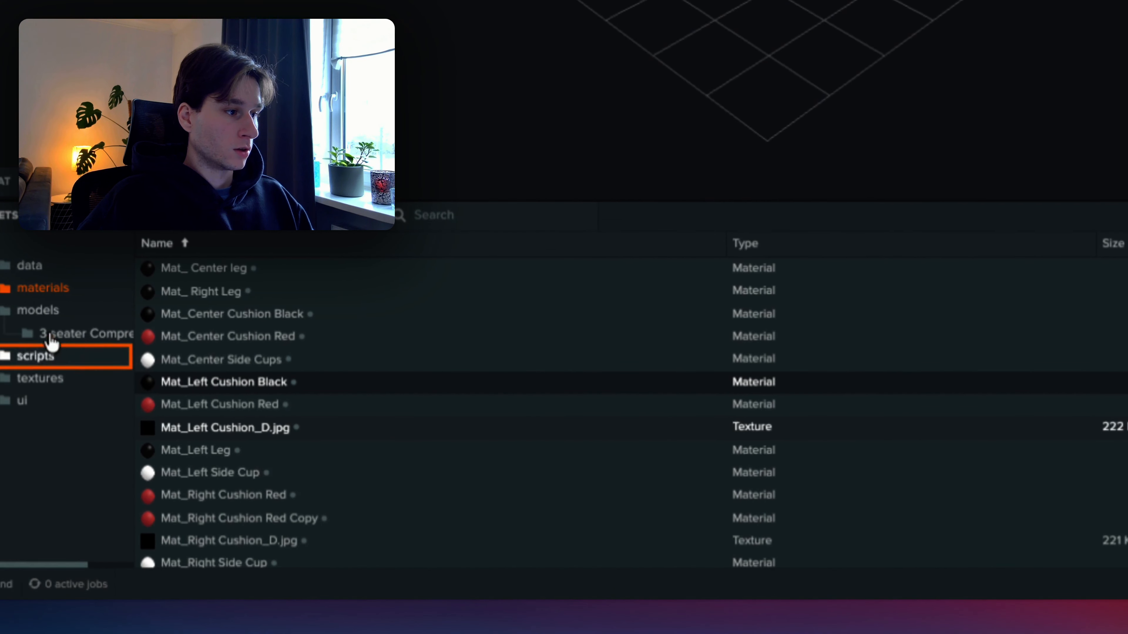
pyautogui.moveTo(39, 368); pyautogui.dragTo(35, 383)
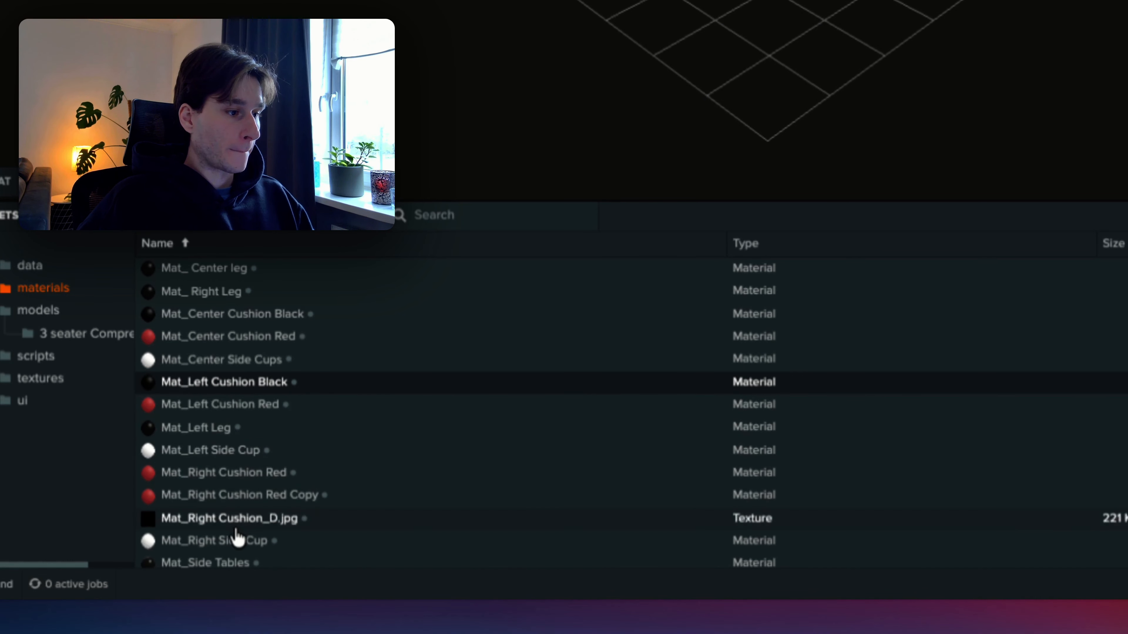
# - Rename the copy of the right cushion material to Mat_Right Cushion Black
pyautogui.click(257, 497)
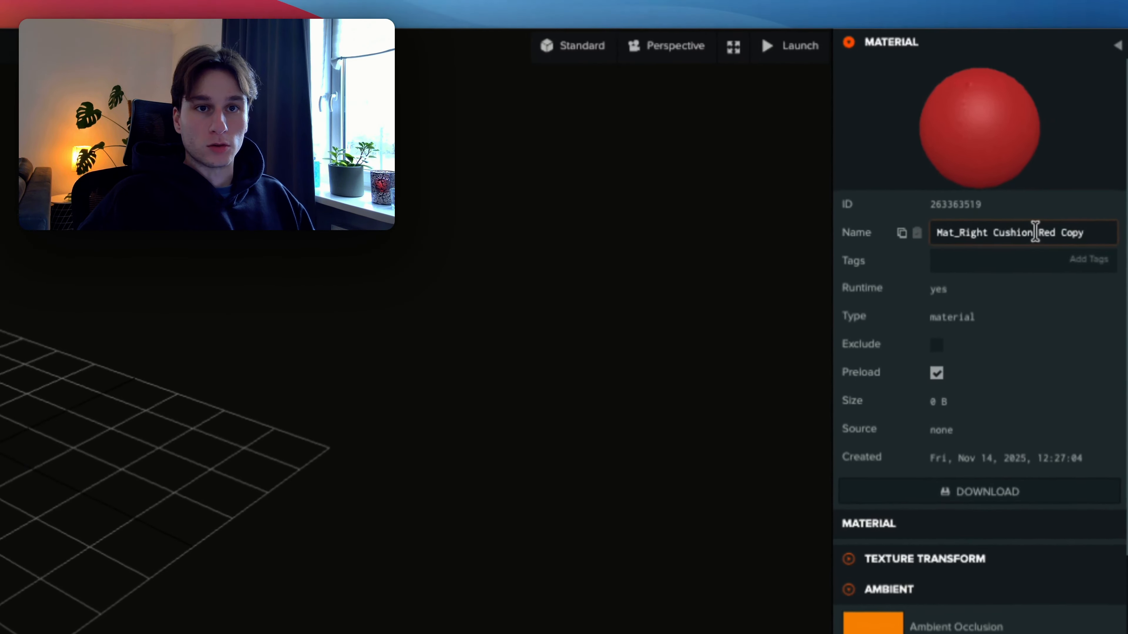
pyautogui.moveTo(1032, 238); pyautogui.dragTo(1112, 247)
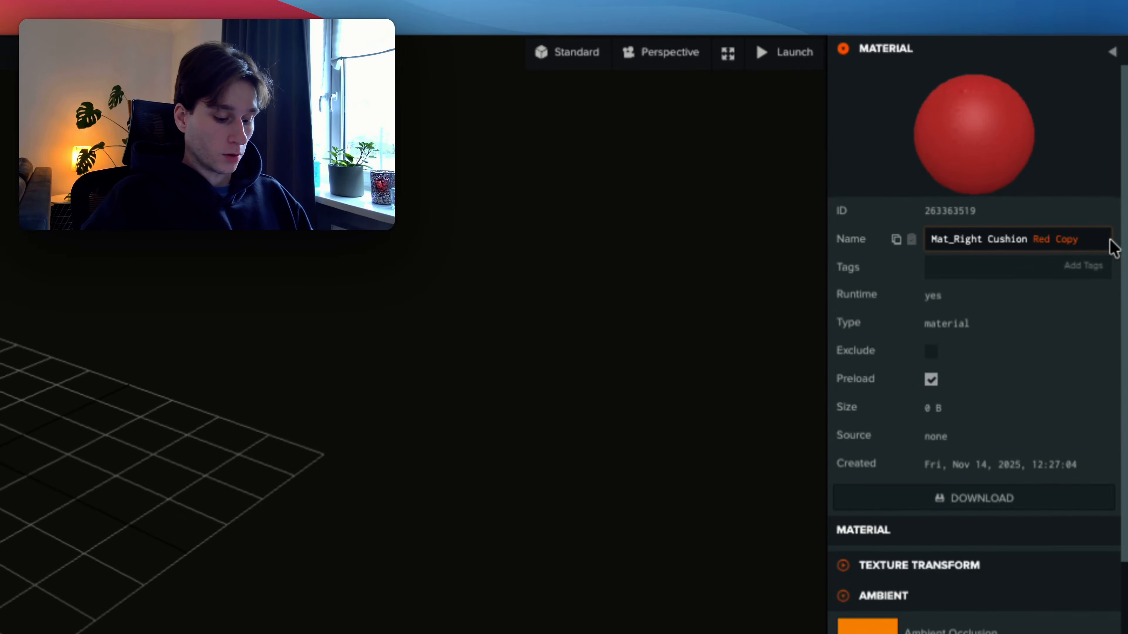
pyautogui.write('Black')
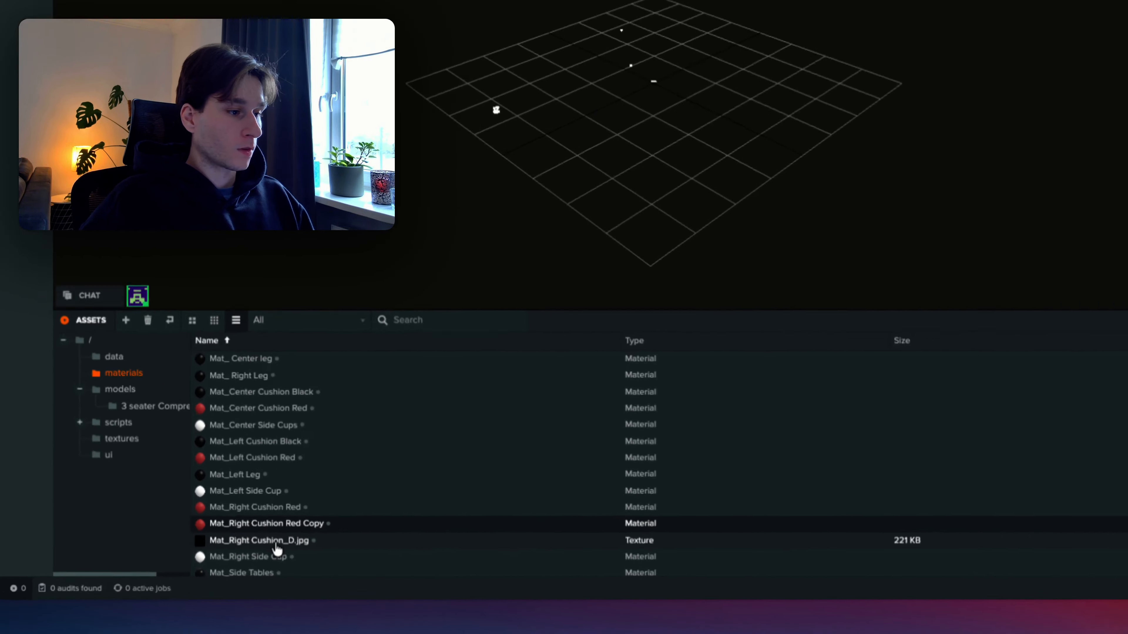
pyautogui.press('Return')
# - Assign Mat_Right Cushion_D.jpg as the diffuse map of Mat_Right Cushion Black, and move that texture into the textures folder
pyautogui.moveTo(895, 362); pyautogui.dragTo(884, 361)
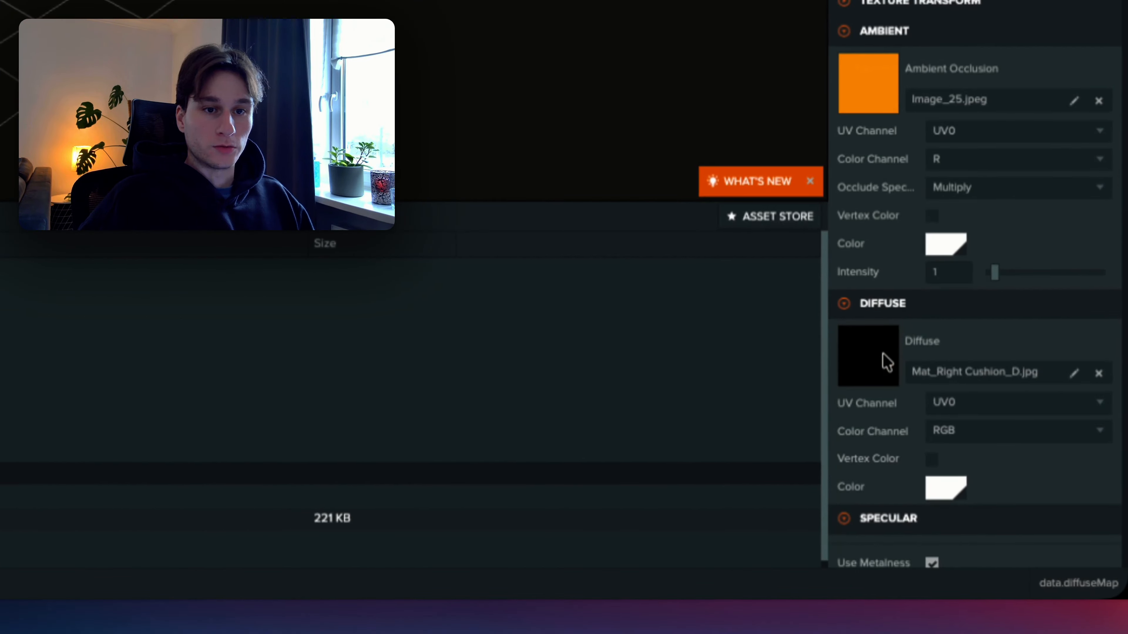
pyautogui.moveTo(351, 528); pyautogui.dragTo(170, 379)
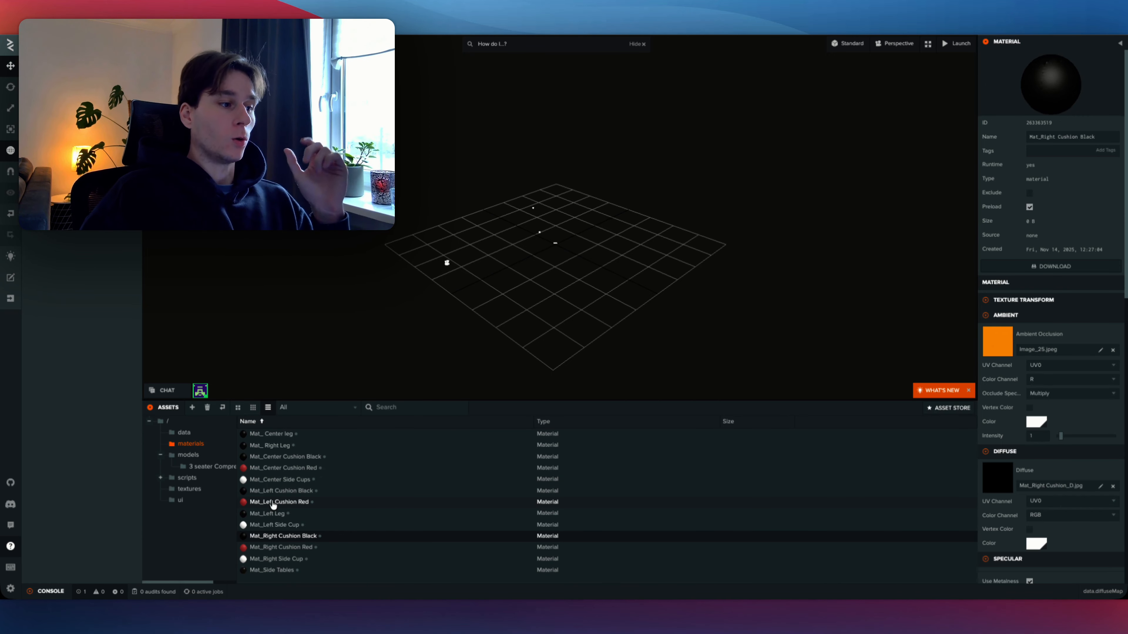
# - Review the contents of the 3 seater Compressed model folder, the textures folder and the ui folder
pyautogui.click(208, 466)
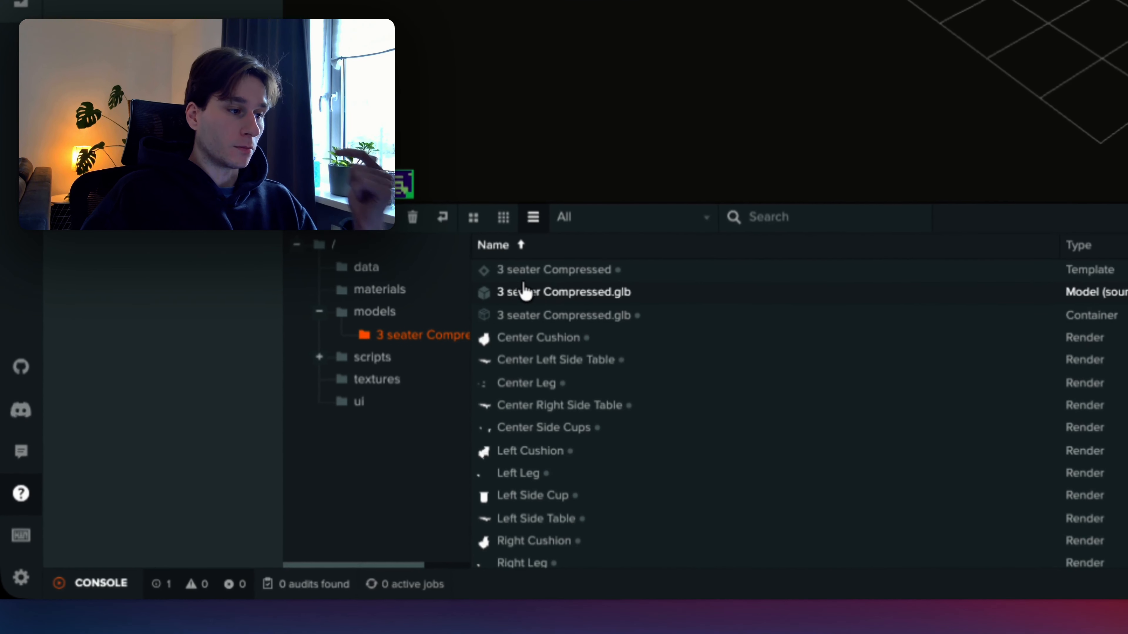
pyautogui.scroll(-1, 520, 422)
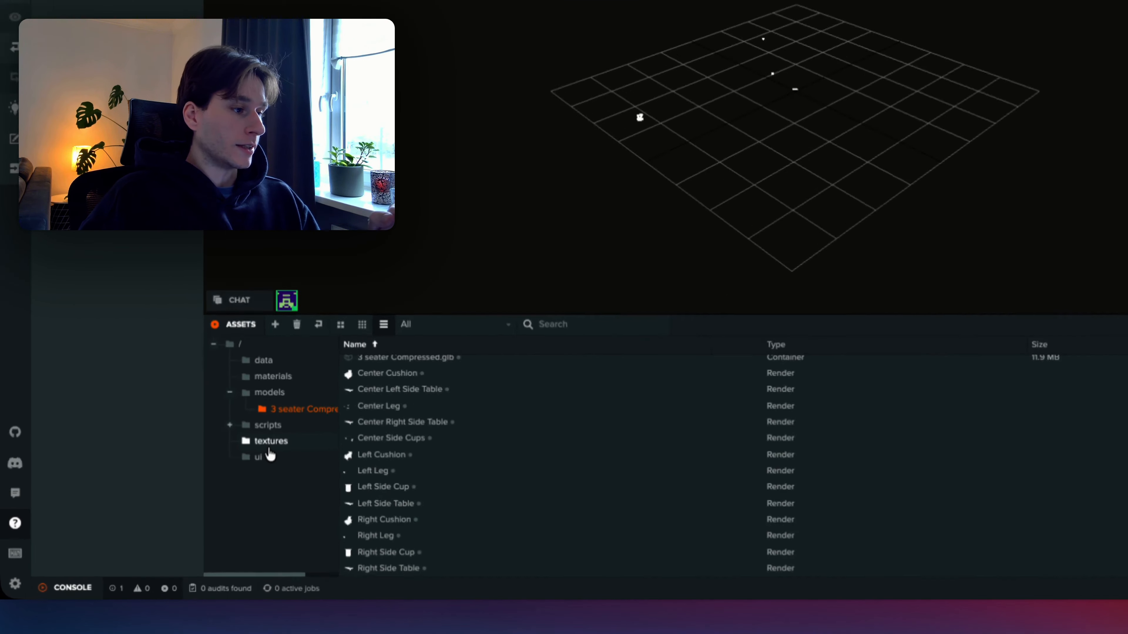
pyautogui.click(189, 489)
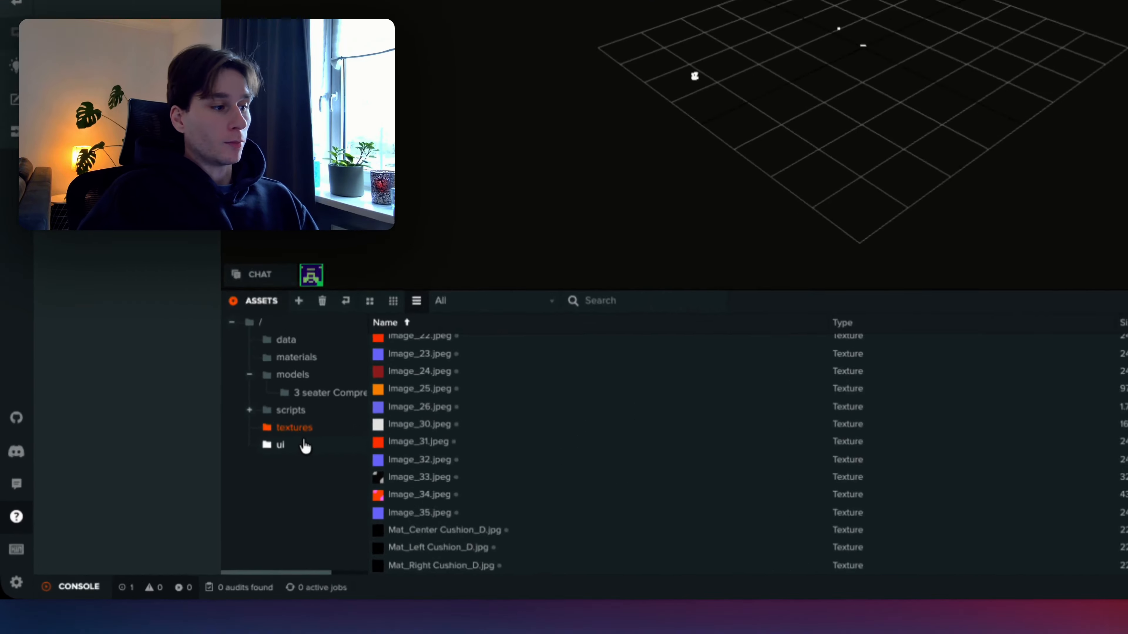
pyautogui.click(196, 500)
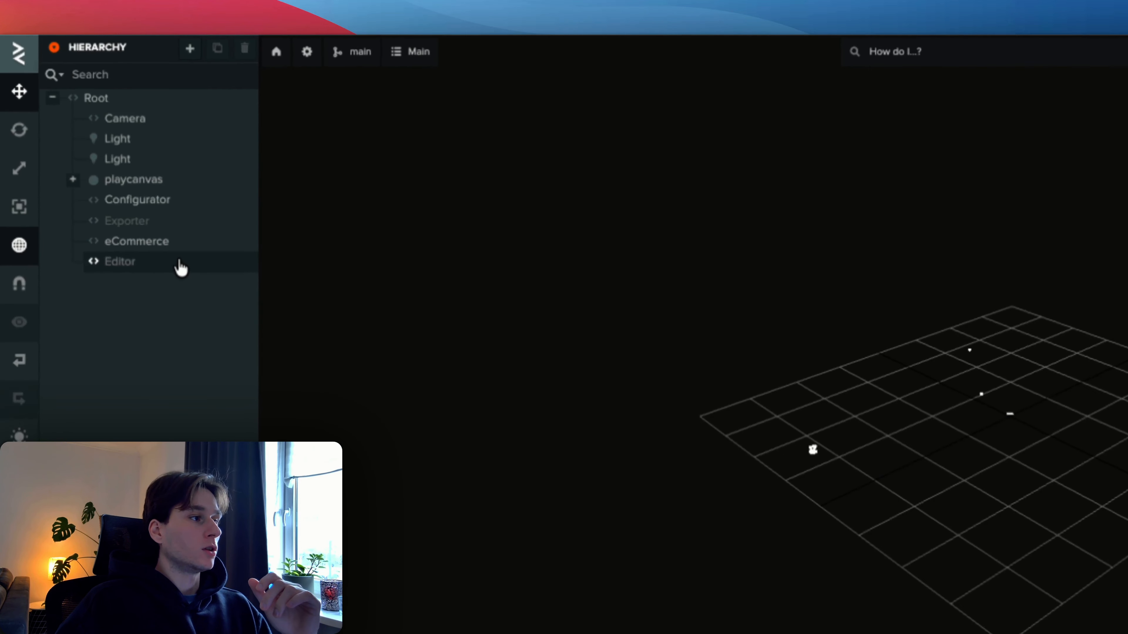
# - Enable the Editor entity in the scene hierarchy and launch the project
pyautogui.click(95, 159)
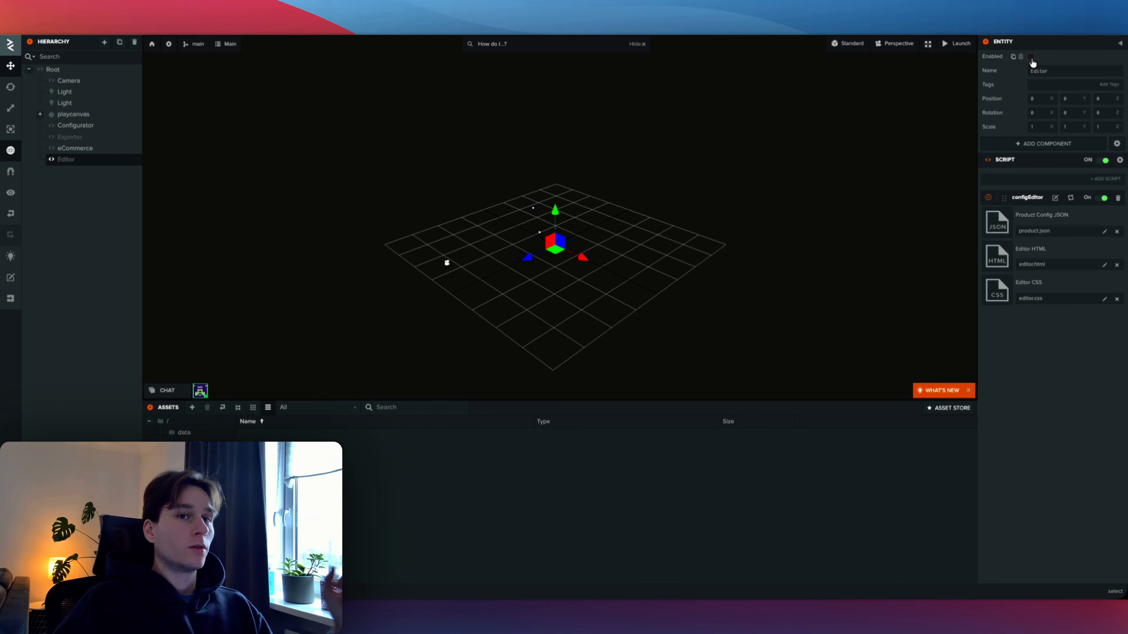
pyautogui.click(1031, 59)
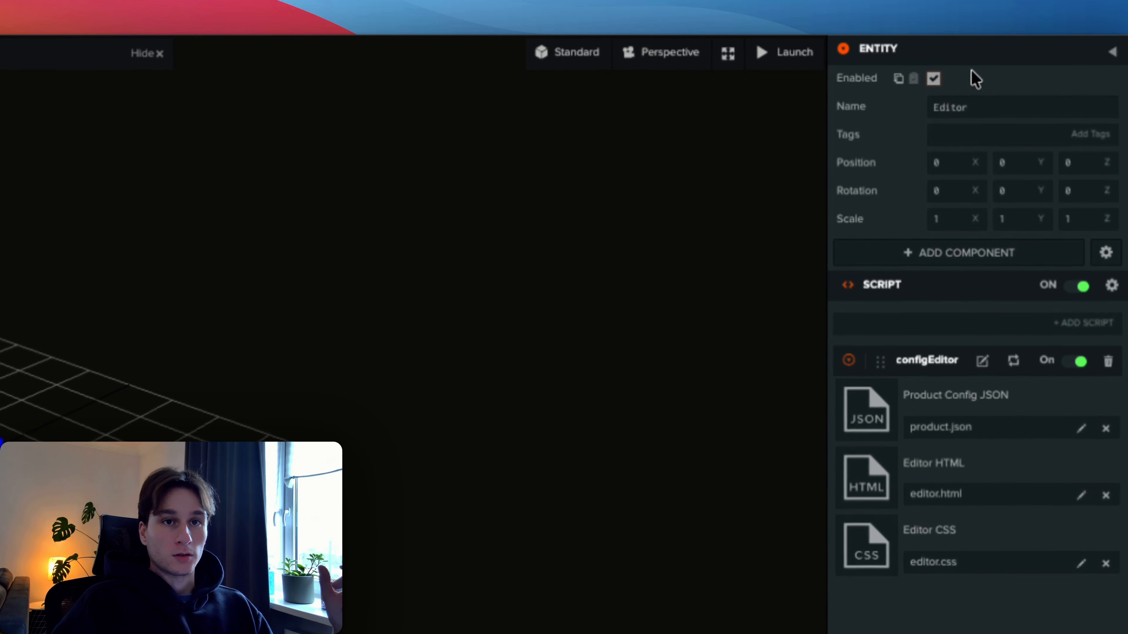
pyautogui.moveTo(804, 71)
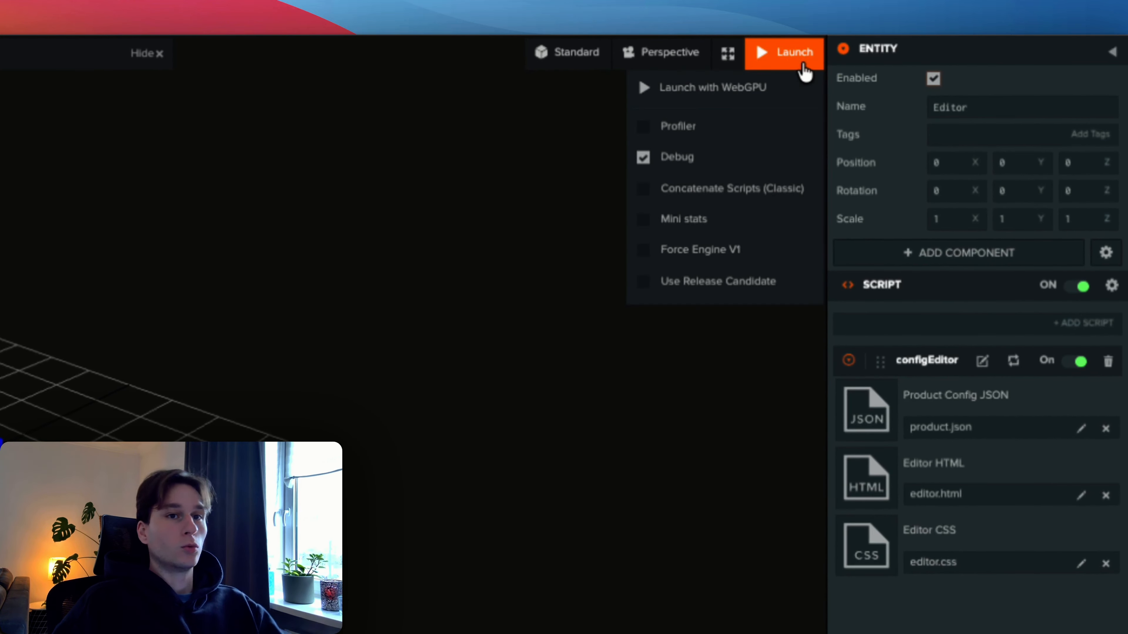
pyautogui.click(804, 67)
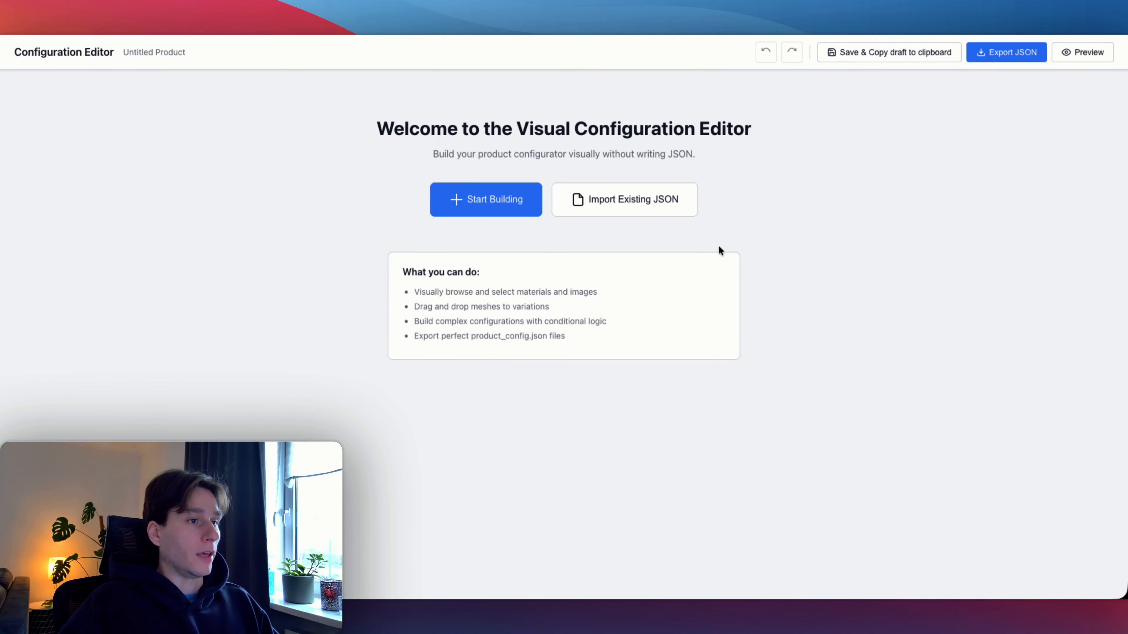
# - Start building a configuration from the discovered assets, name the product Sofa, and continue to its configuration
pyautogui.click(523, 207)
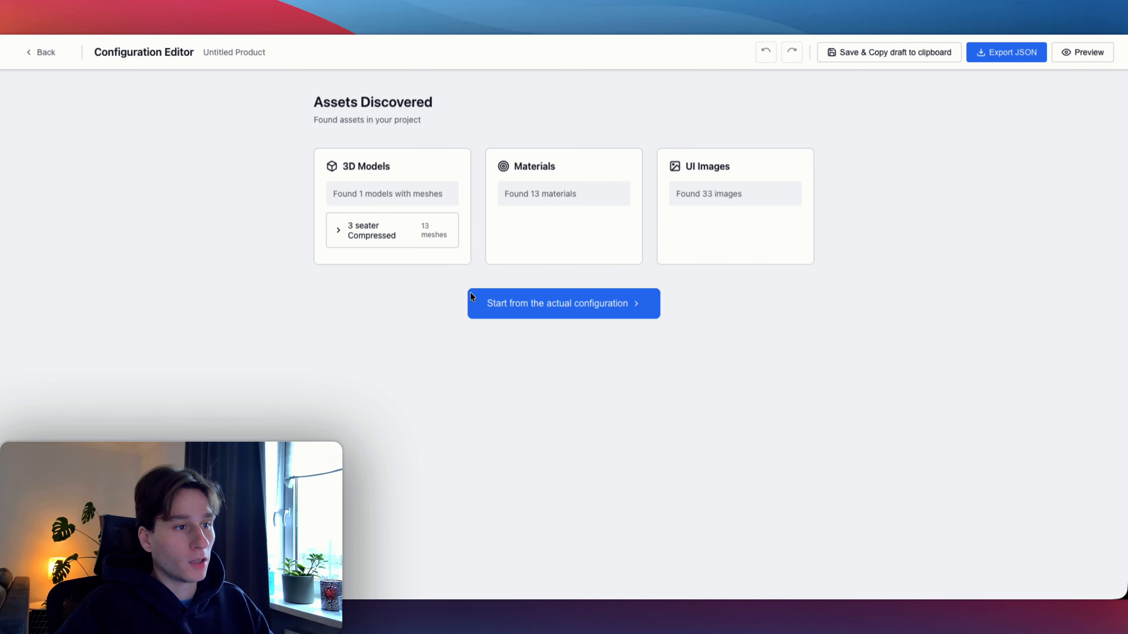
pyautogui.click(593, 304)
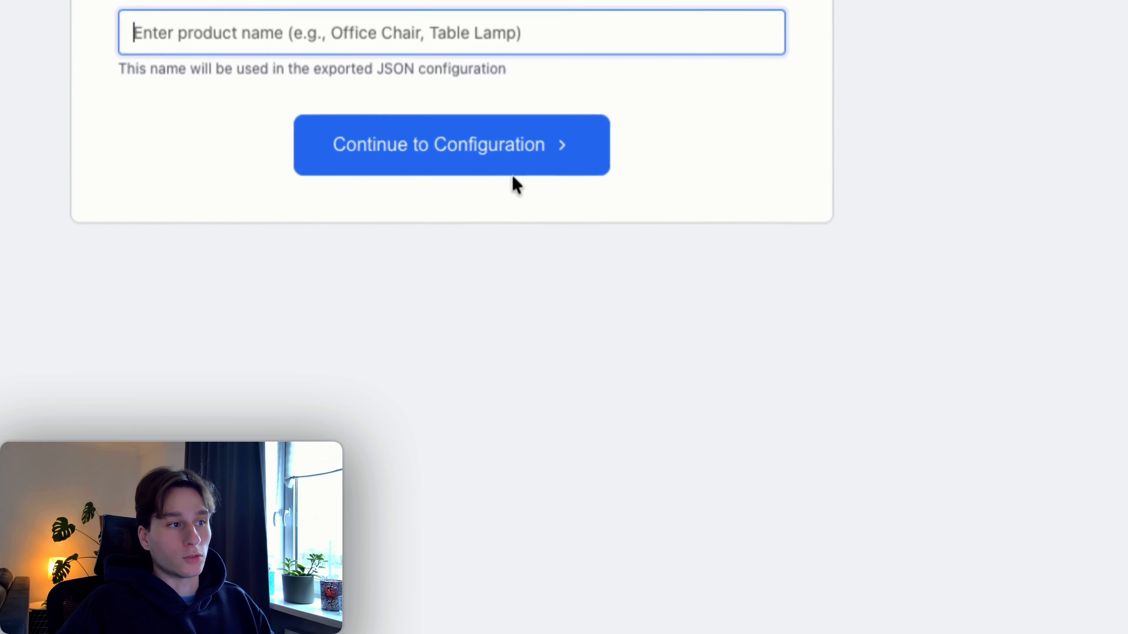
pyautogui.click(305, 32)
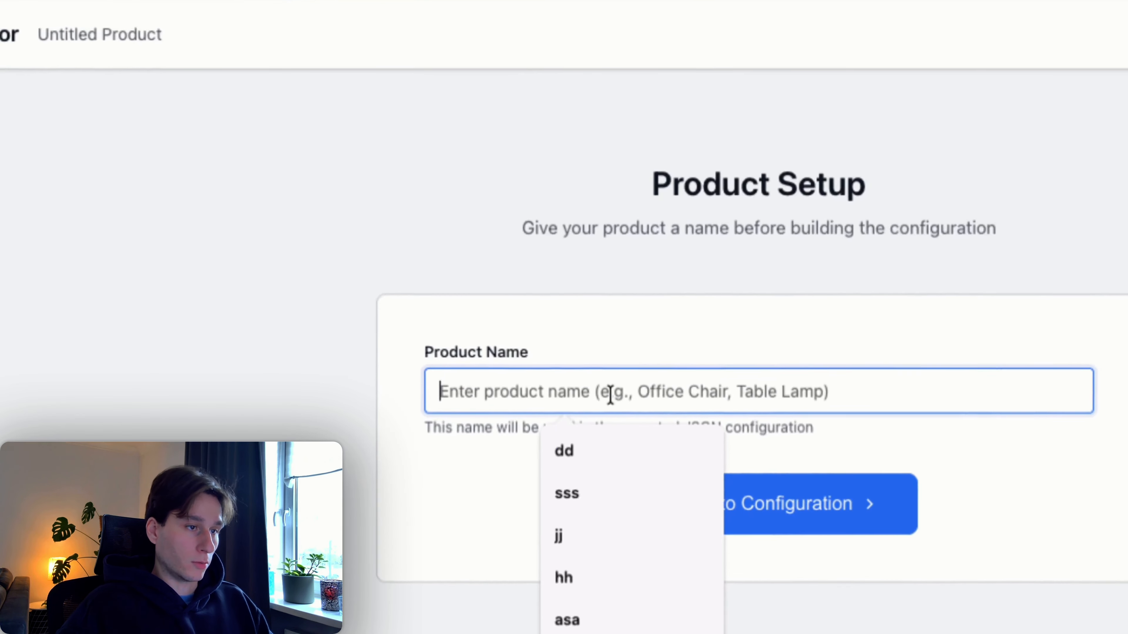
pyautogui.write('Sofa')
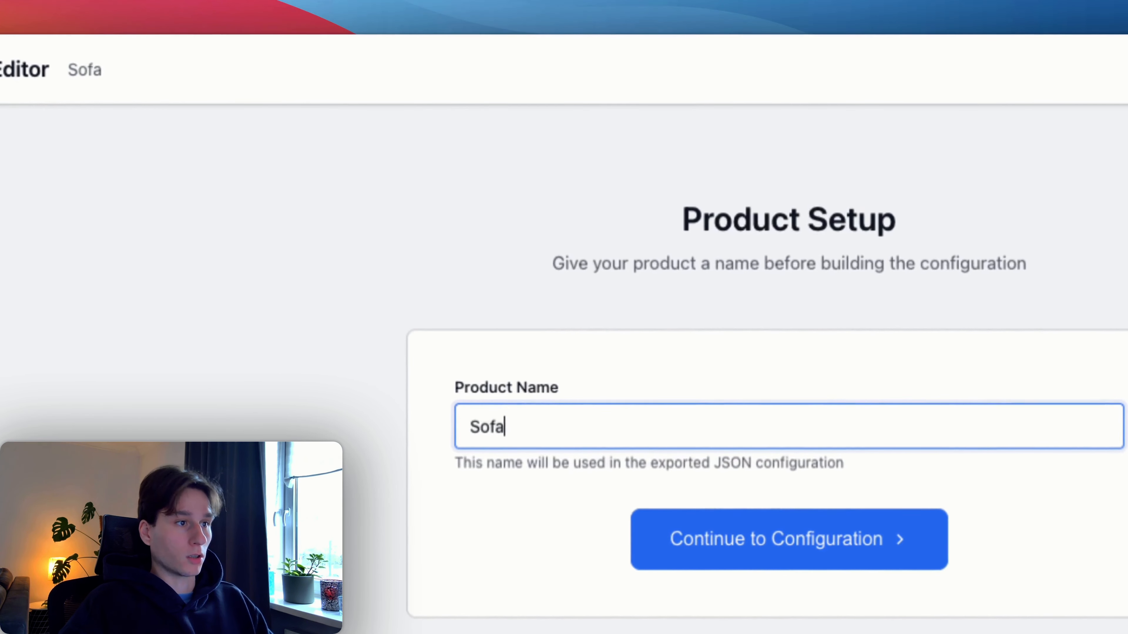
pyautogui.click(721, 529)
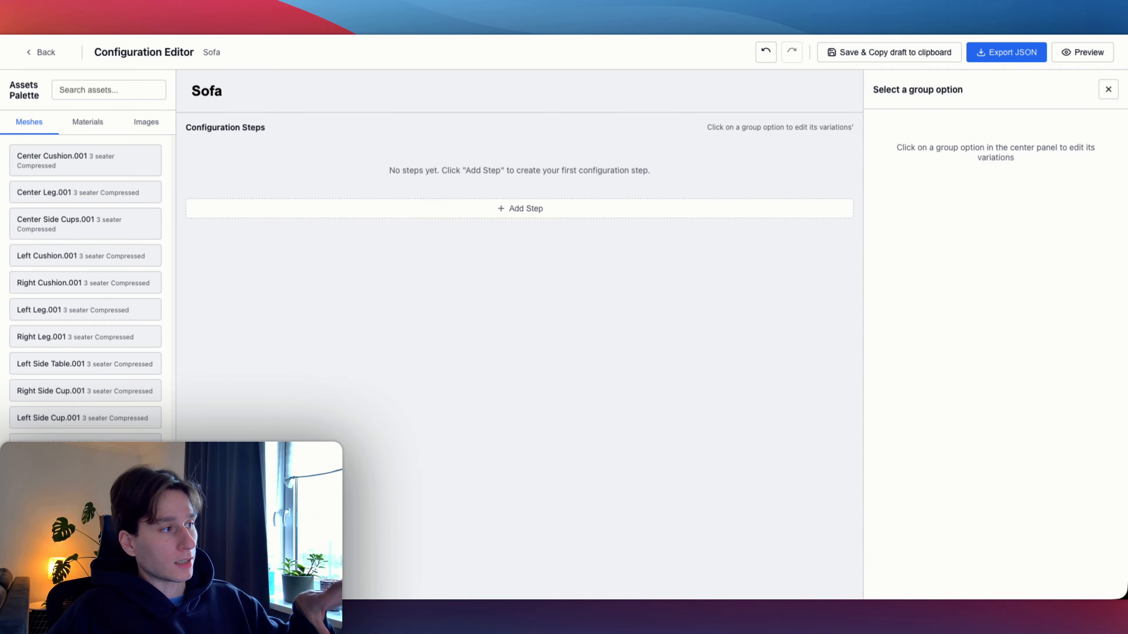
# - Examine the materials and images in the assets palette, try filtering the images by search text, and return to the meshes
pyautogui.click(86, 125)
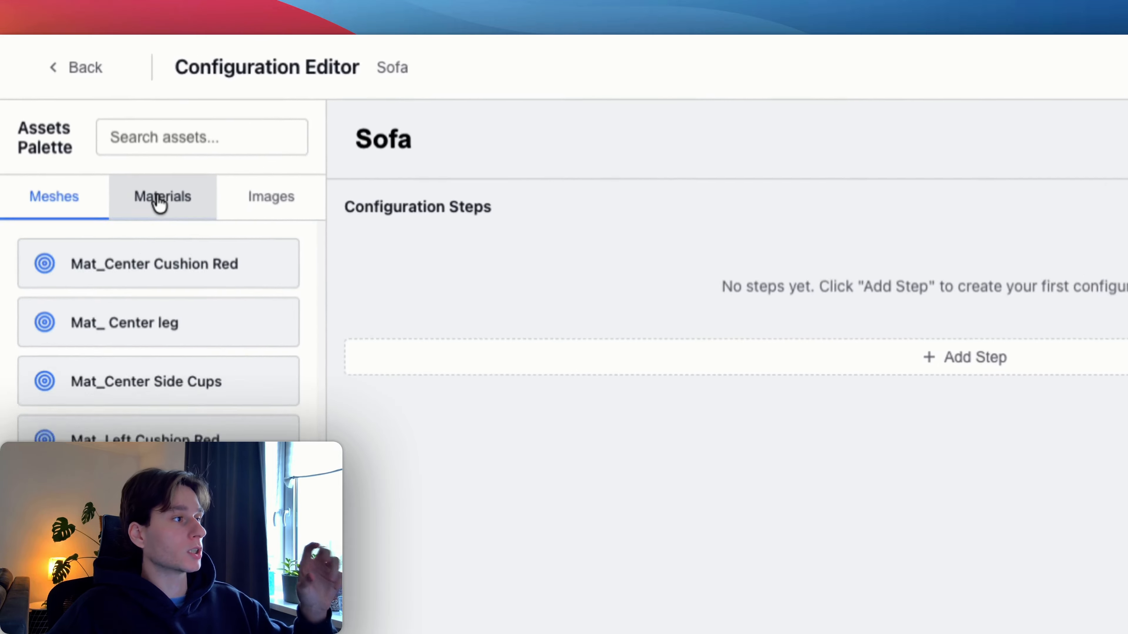
pyautogui.click(241, 202)
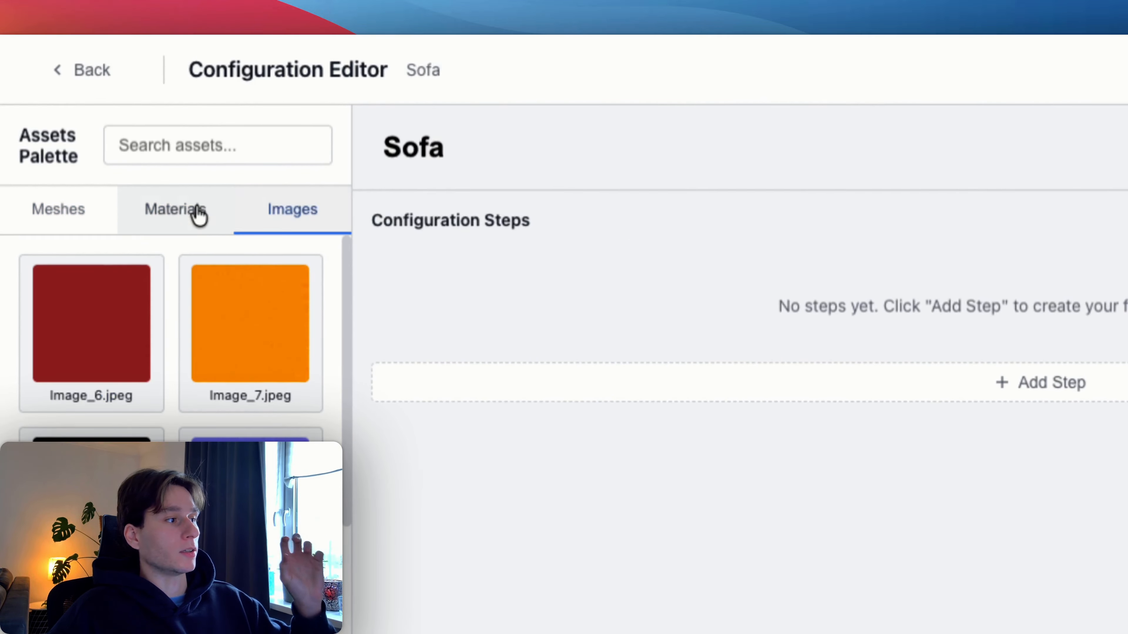
pyautogui.scroll(-10, 171, 338)
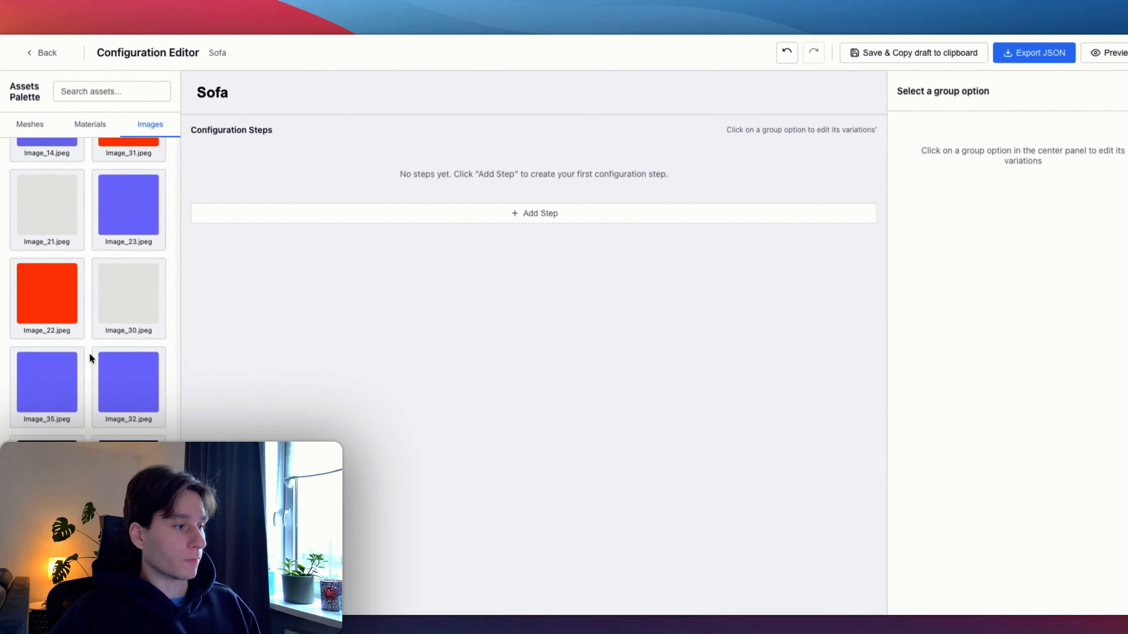
pyautogui.scroll(1, 87, 345)
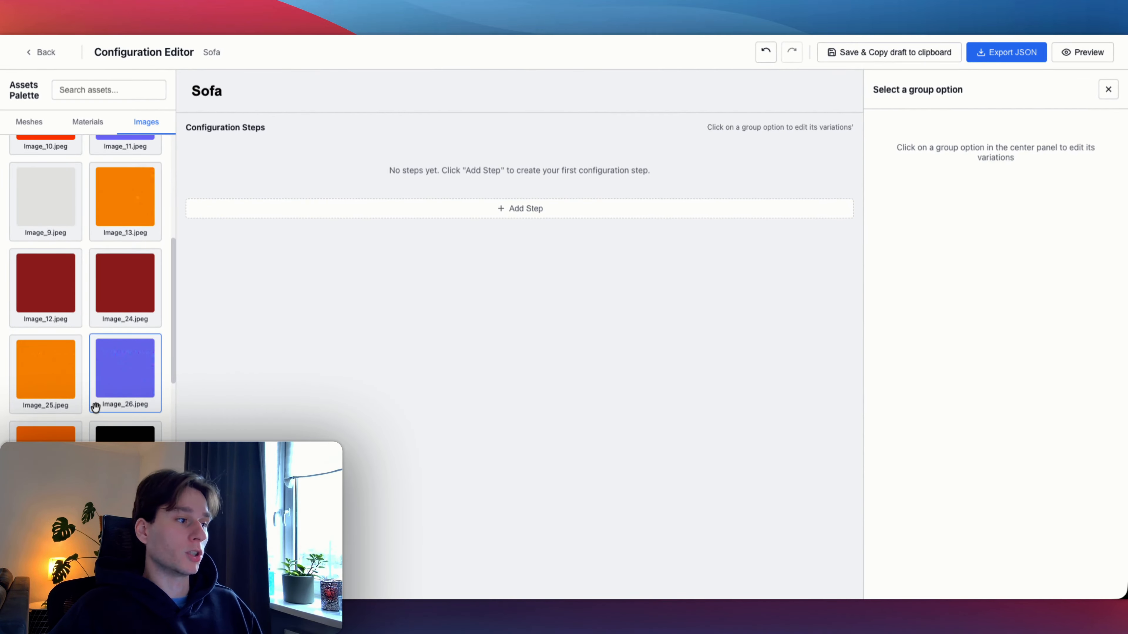
pyautogui.scroll(5, 95, 407)
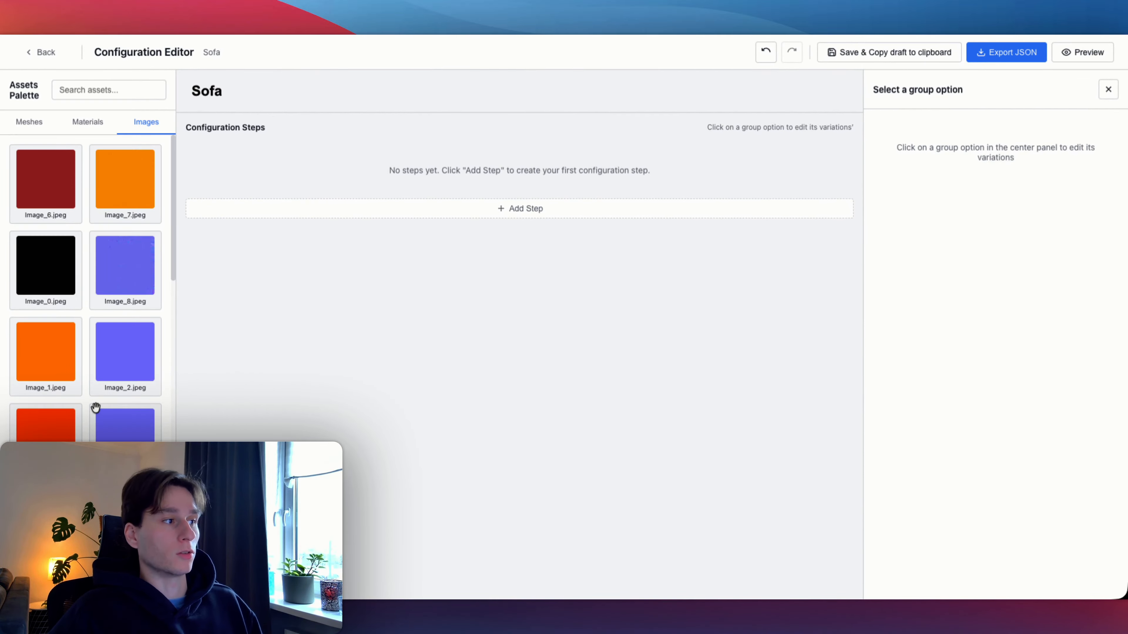
pyautogui.click(111, 84)
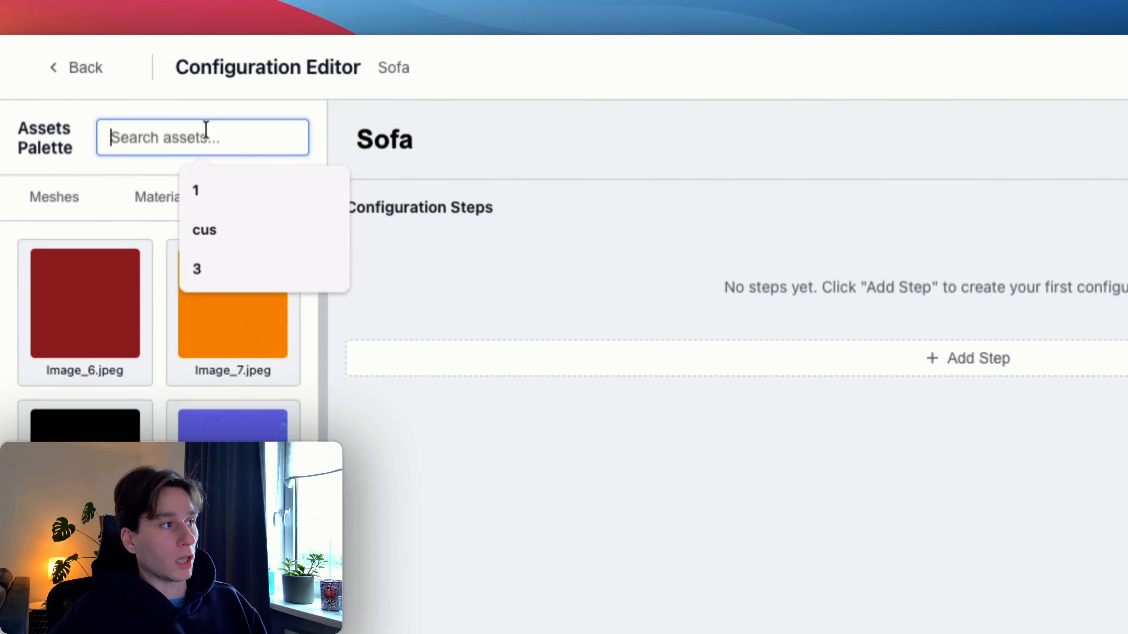
pyautogui.write('1')
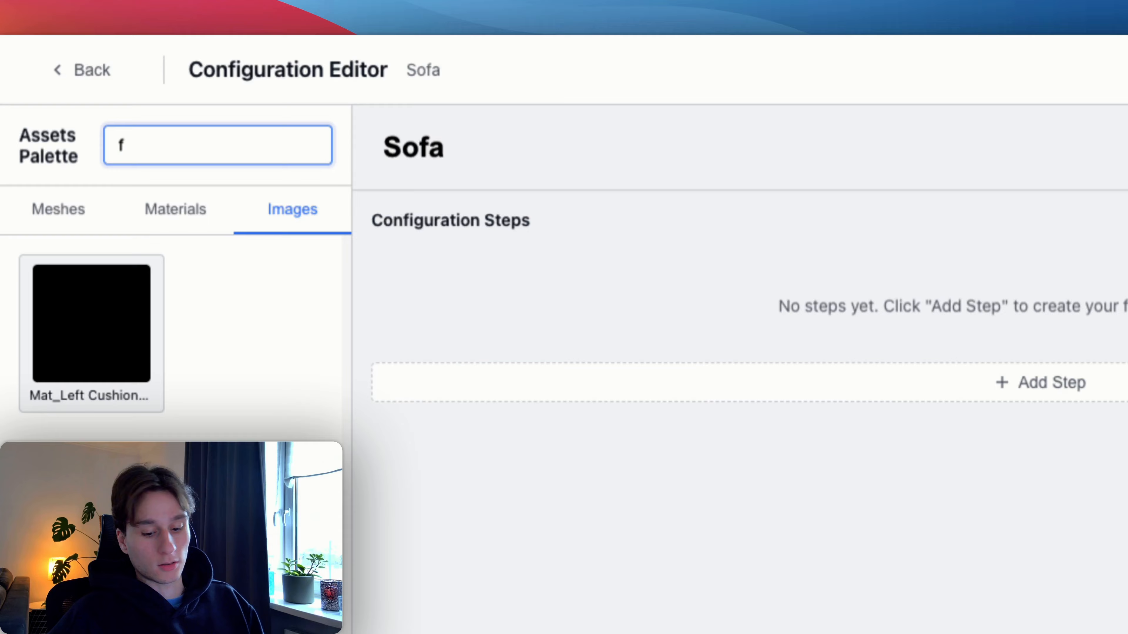
pyautogui.press('BackSpace')
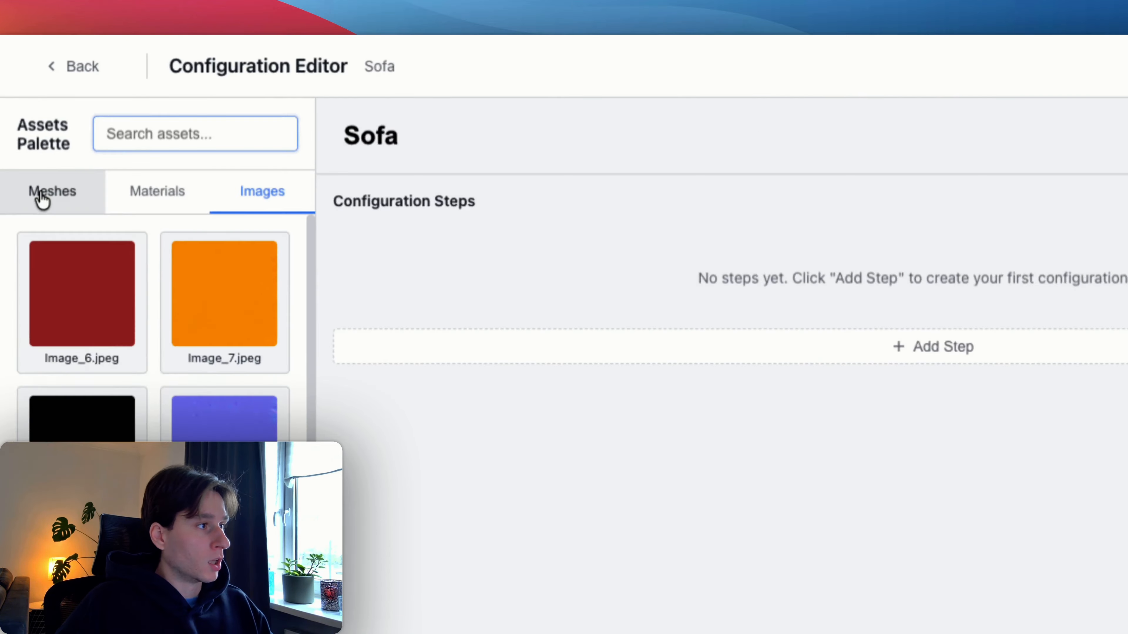
pyautogui.click(28, 121)
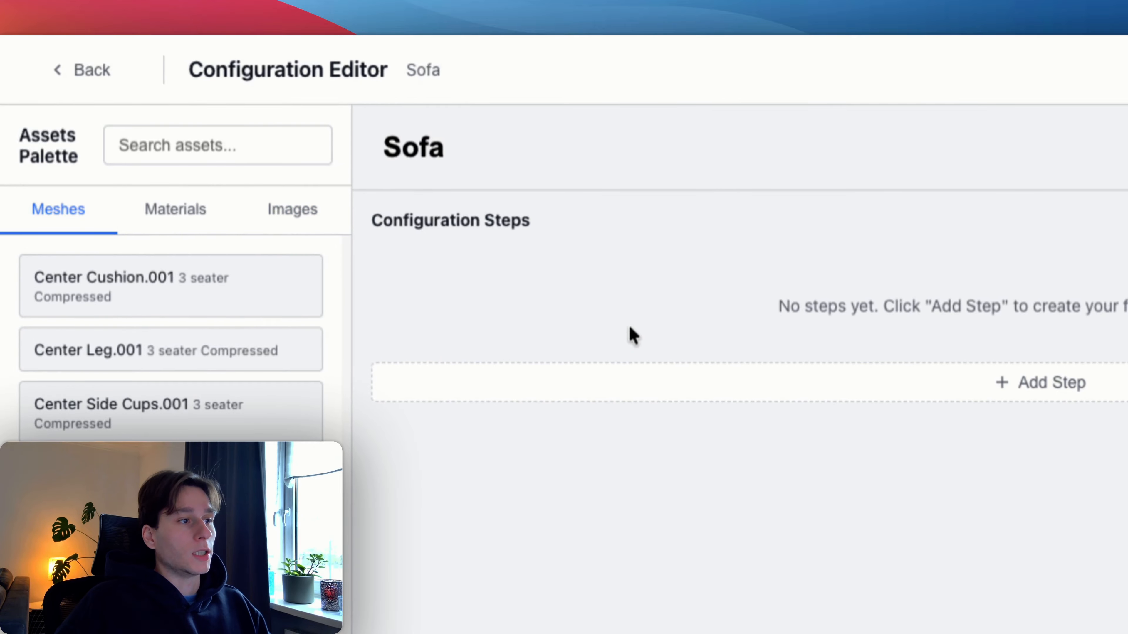
# - Add a configuration step to the Sofa product and name it Sofa part
pyautogui.click(687, 385)
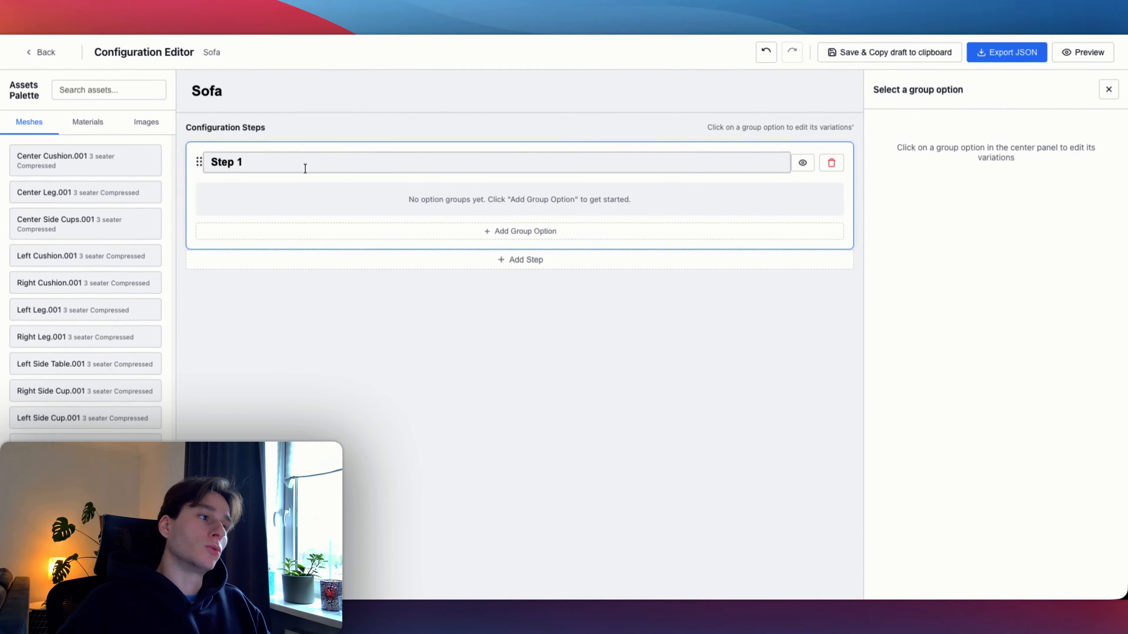
pyautogui.click(305, 168)
pyautogui.press('super+a')
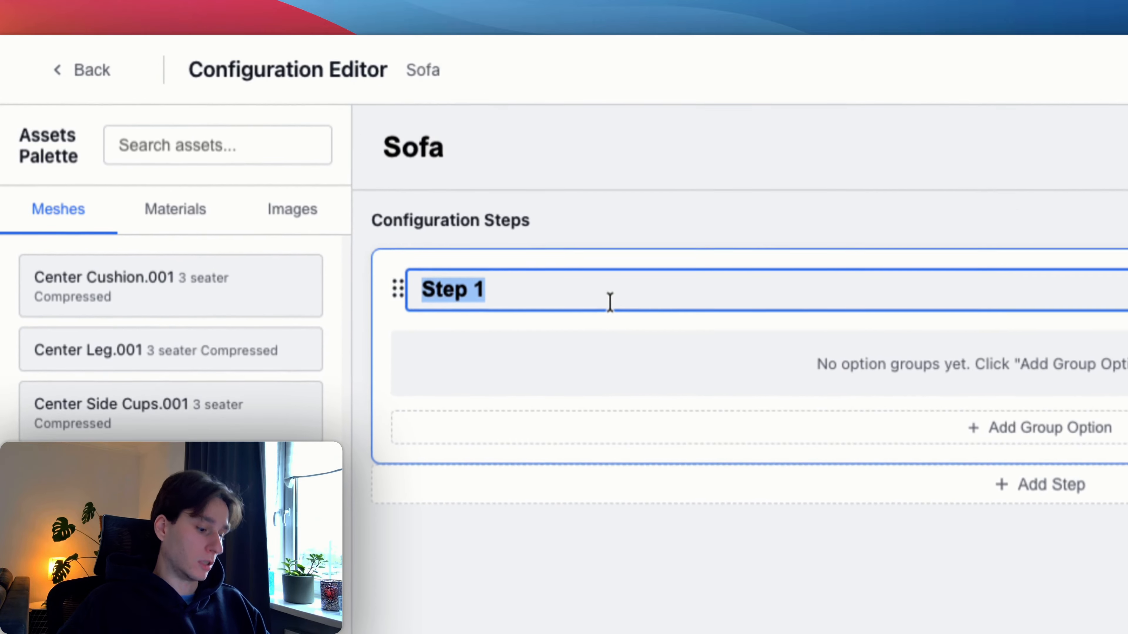
pyautogui.write('Sofa pa')
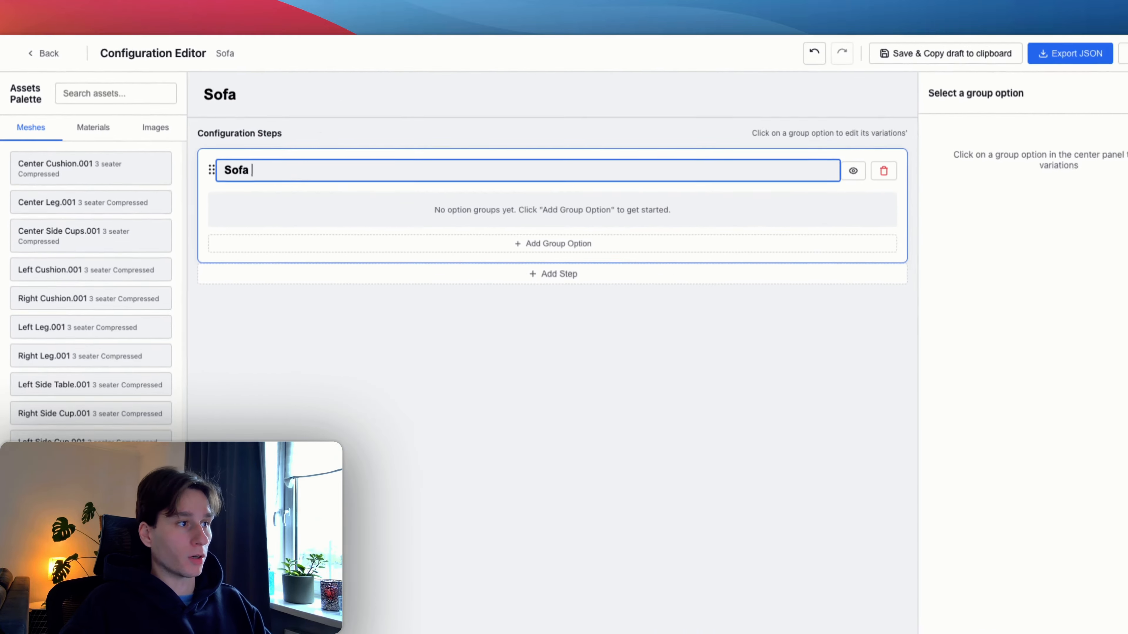
pyautogui.write('rt')
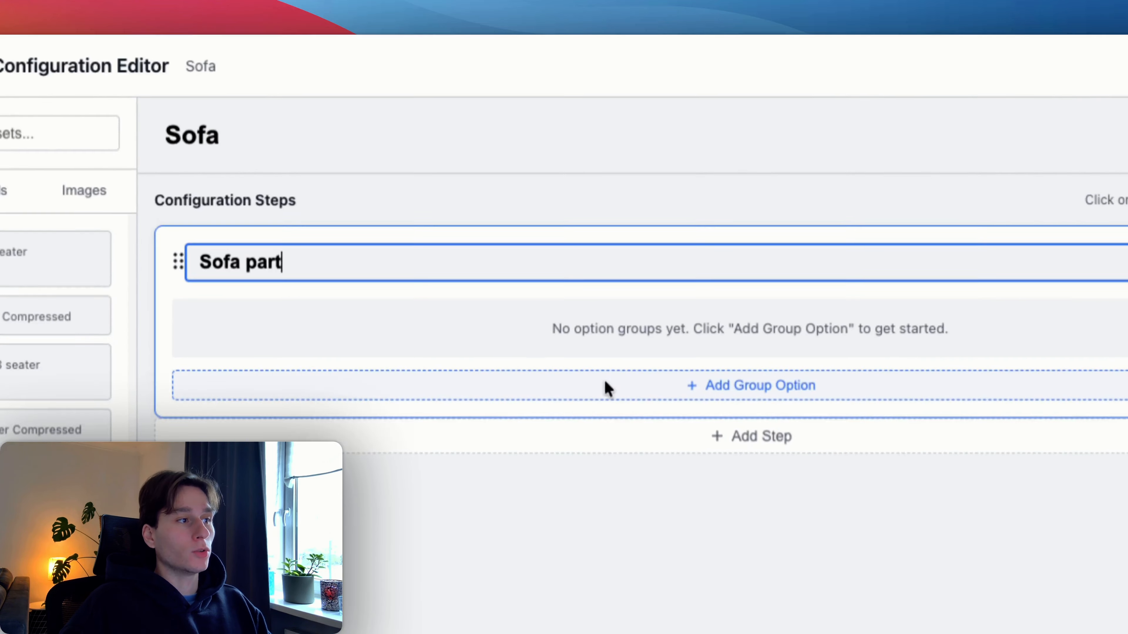
# - Add an option group named Central cushion to the Sofa part step
pyautogui.click(441, 231)
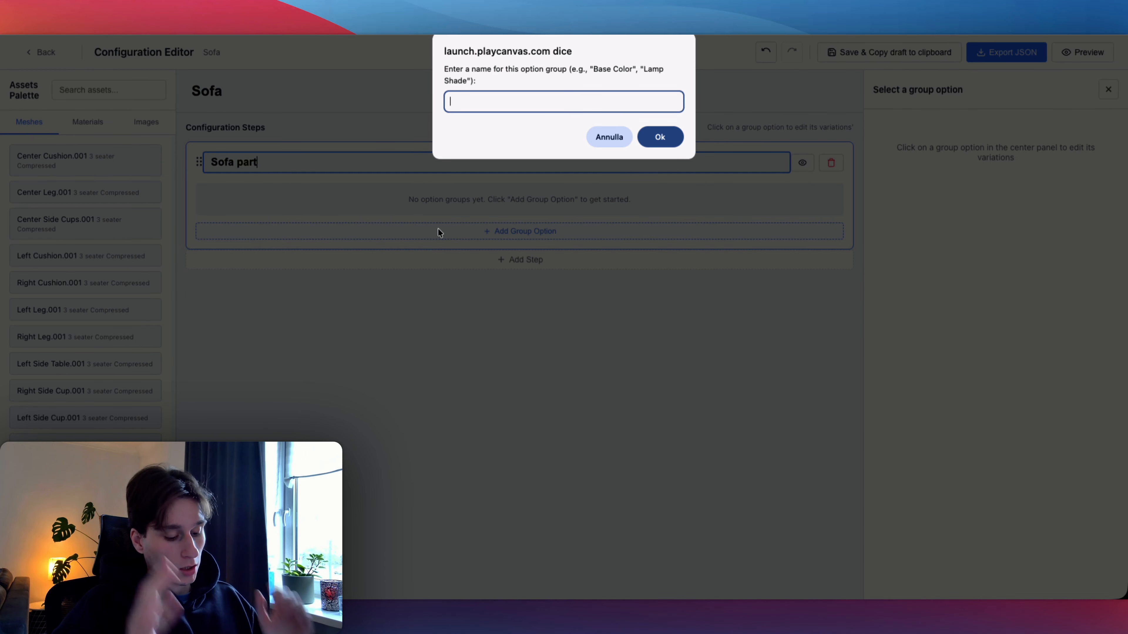
pyautogui.write('Central')
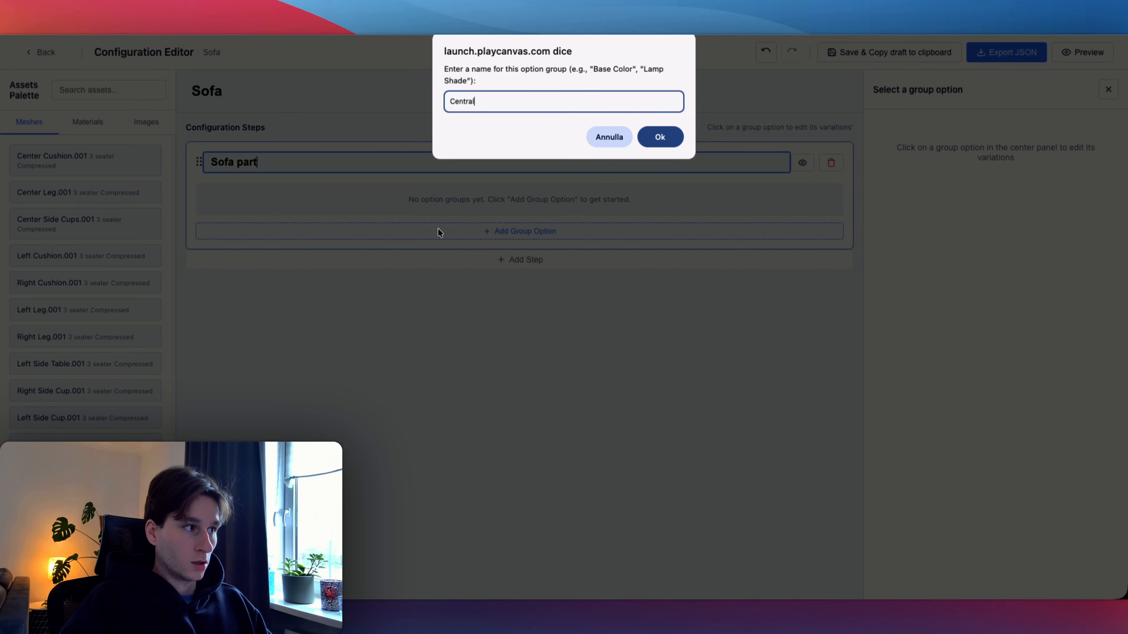
pyautogui.write(' cusho')
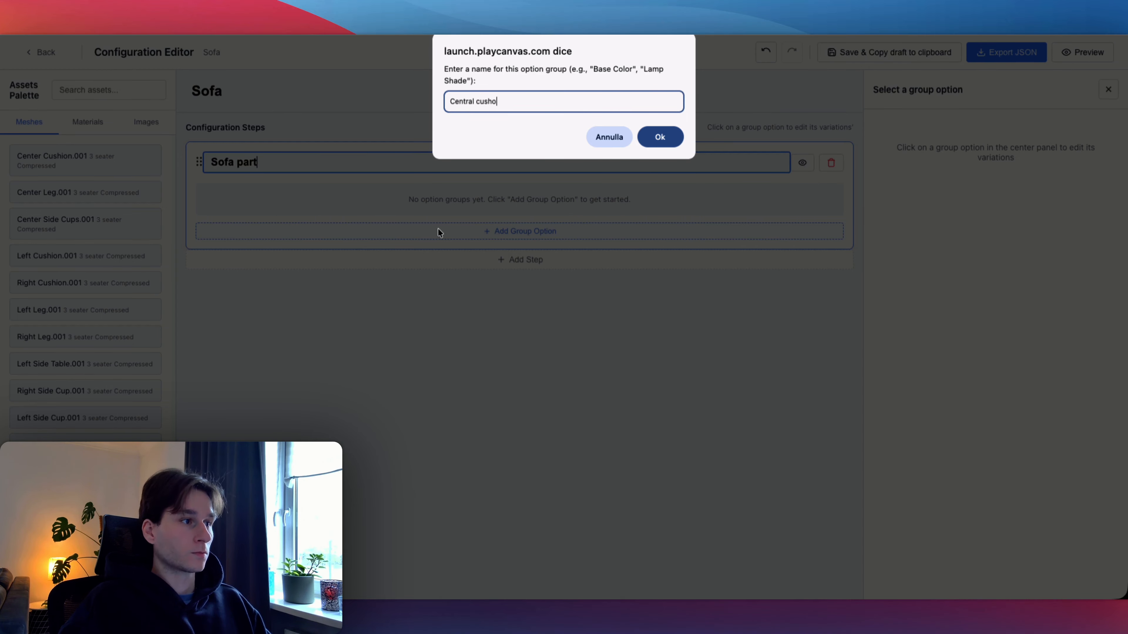
pyautogui.press('BackSpace')
pyautogui.write('ion')
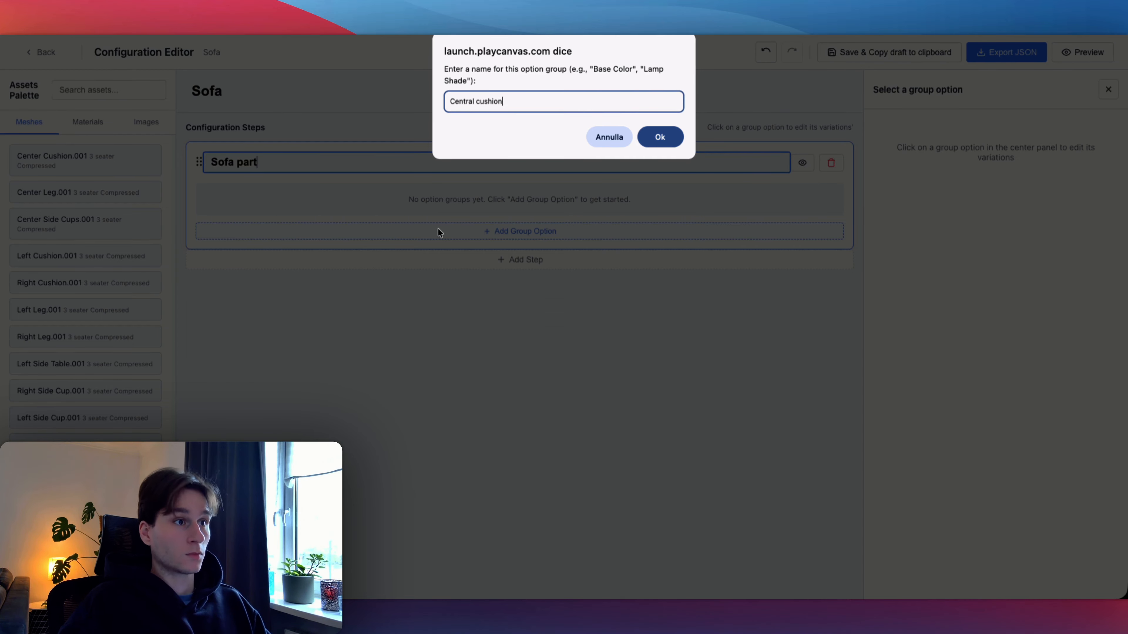
pyautogui.click(641, 144)
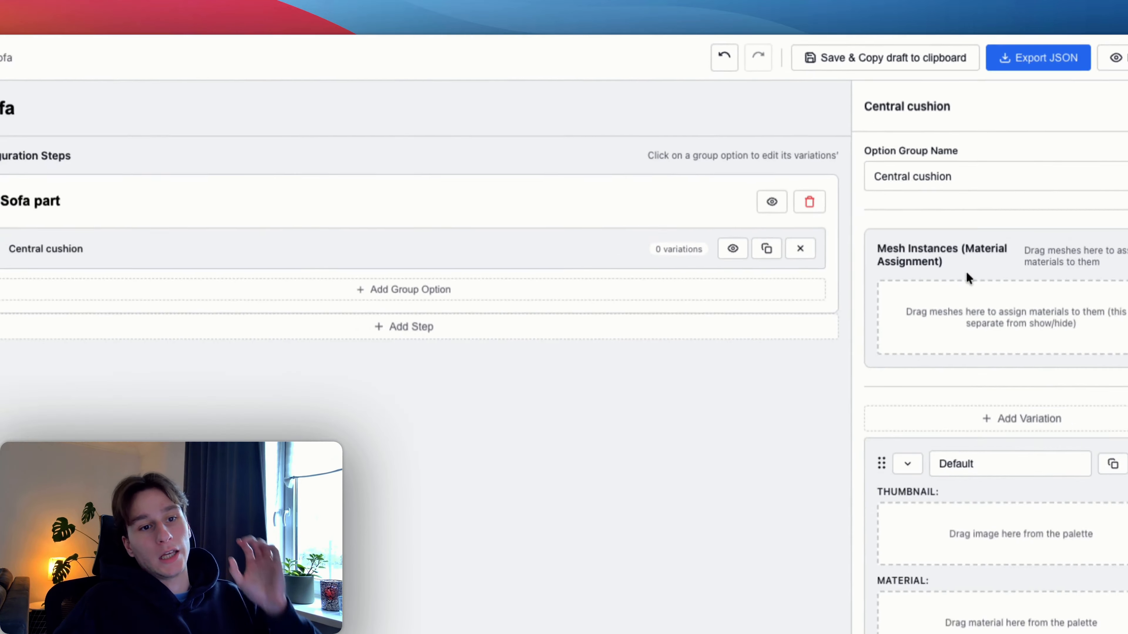
# - Add Center Cushion.001 to the Default variation's shown meshes, and move Center Leg.001 there from its hidden meshes
pyautogui.scroll(-5, 996, 418)
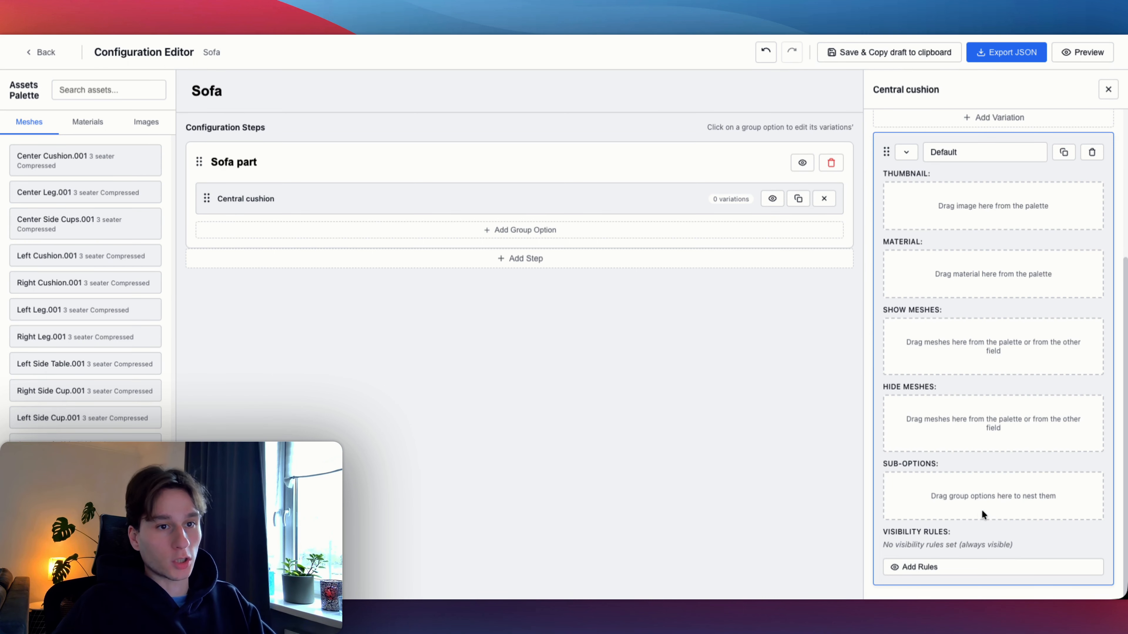
pyautogui.scroll(2, 979, 458)
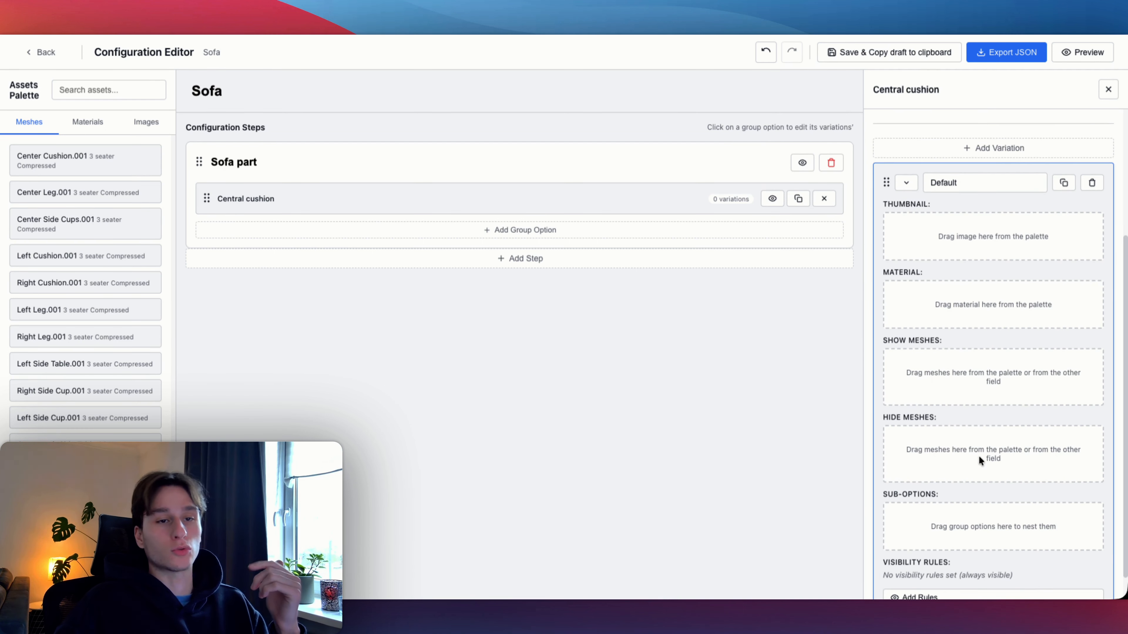
pyautogui.scroll(1, 979, 457)
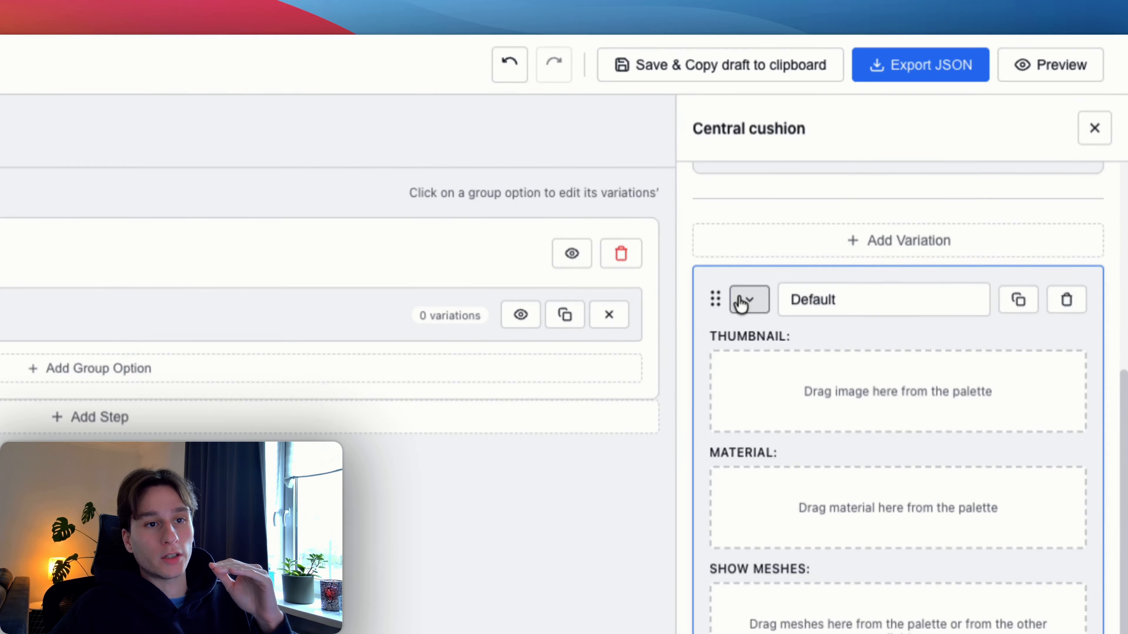
pyautogui.click(907, 190)
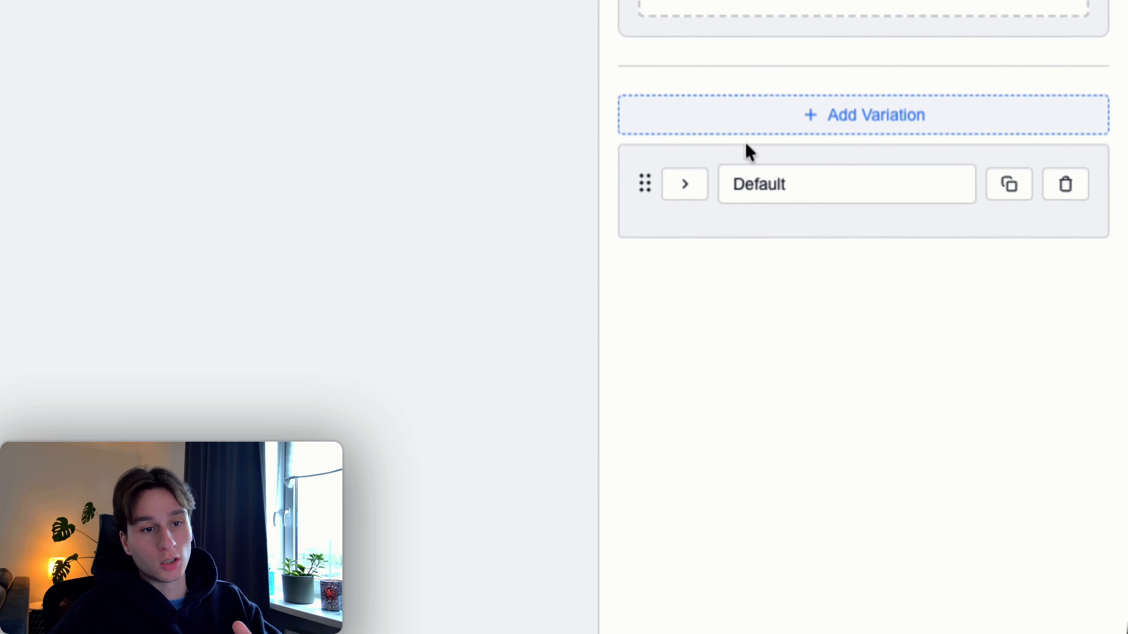
pyautogui.click(672, 184)
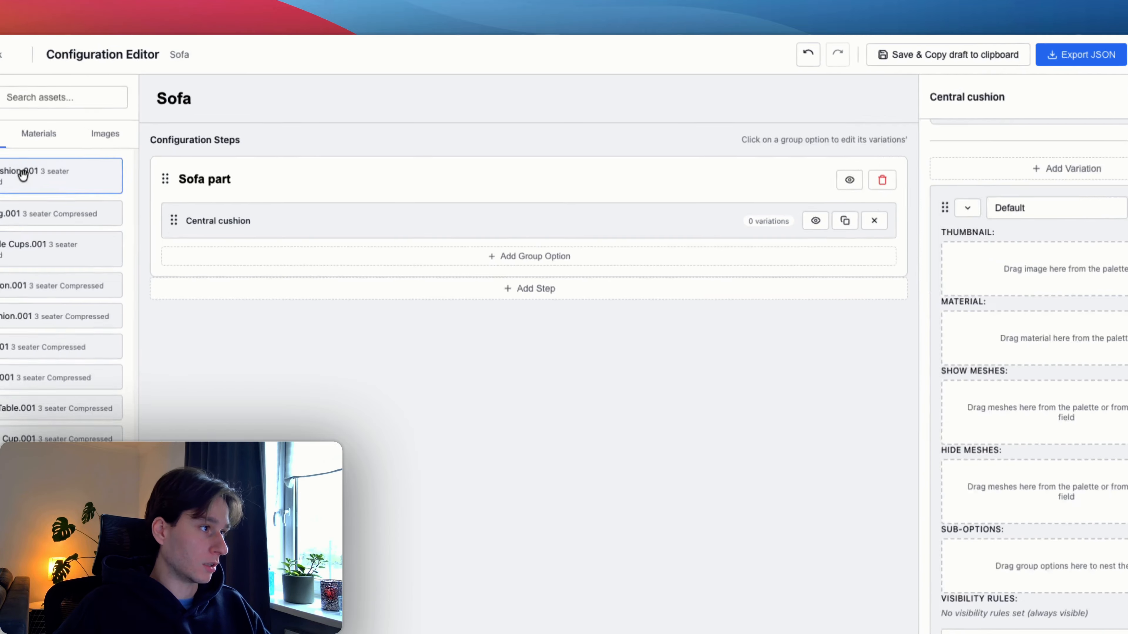
pyautogui.moveTo(23, 175); pyautogui.dragTo(1070, 410)
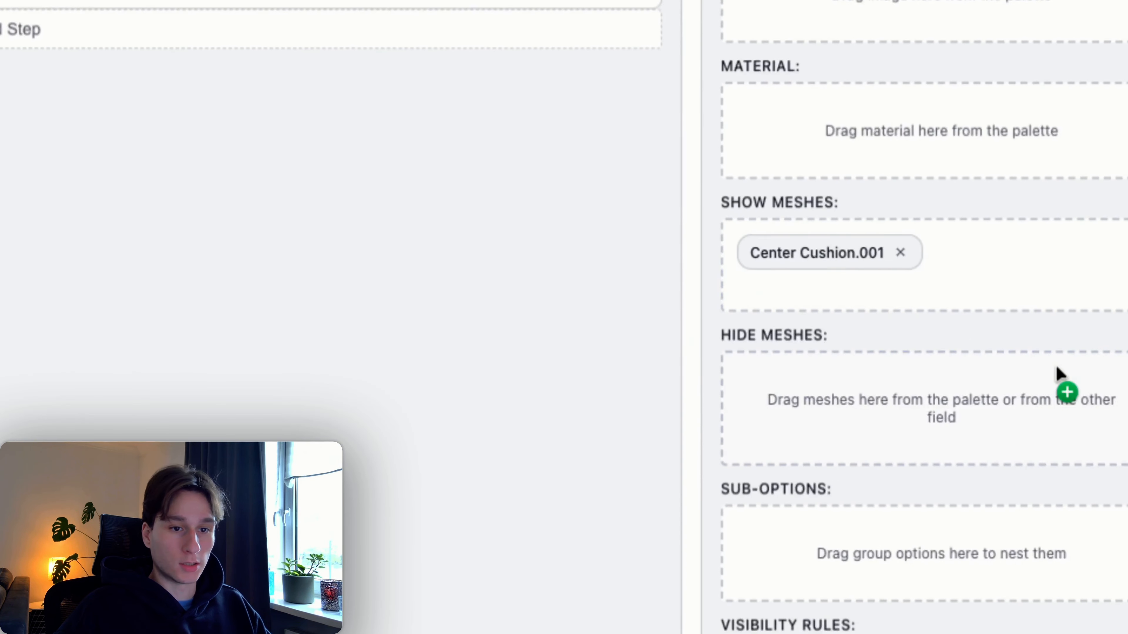
pyautogui.moveTo(1052, 363); pyautogui.dragTo(901, 364)
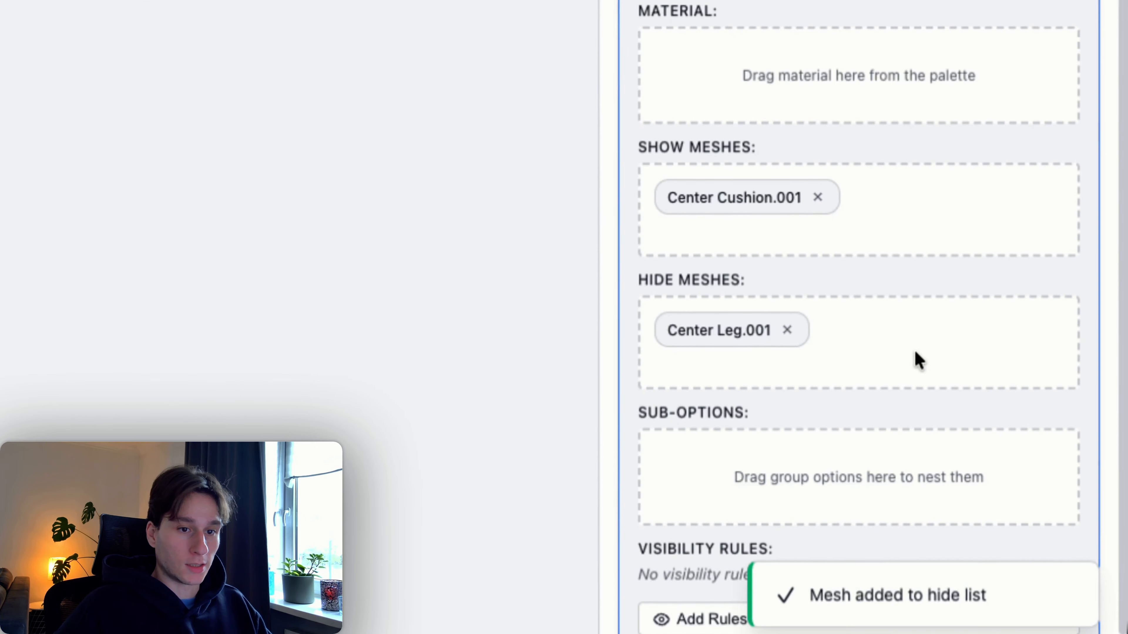
pyautogui.moveTo(750, 321); pyautogui.dragTo(903, 203)
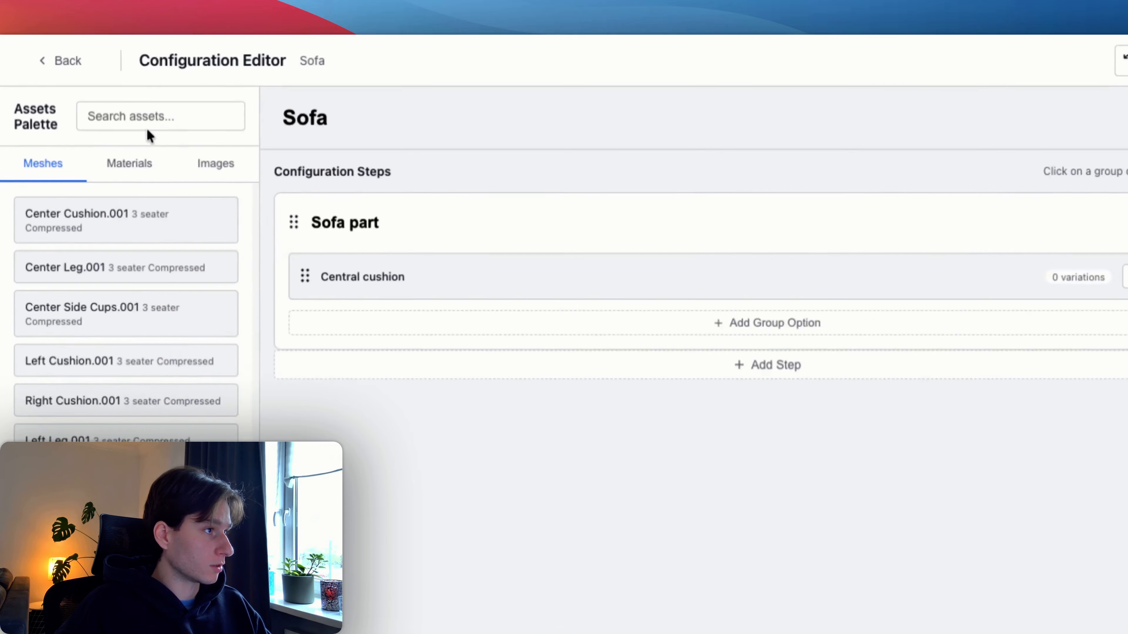
# - Filter the palette meshes by tab and add Center Right Side Table.001 and Center Left Side Table.001 to the Default variation's shown meshes
pyautogui.click(99, 91)
pyautogui.write('tab')
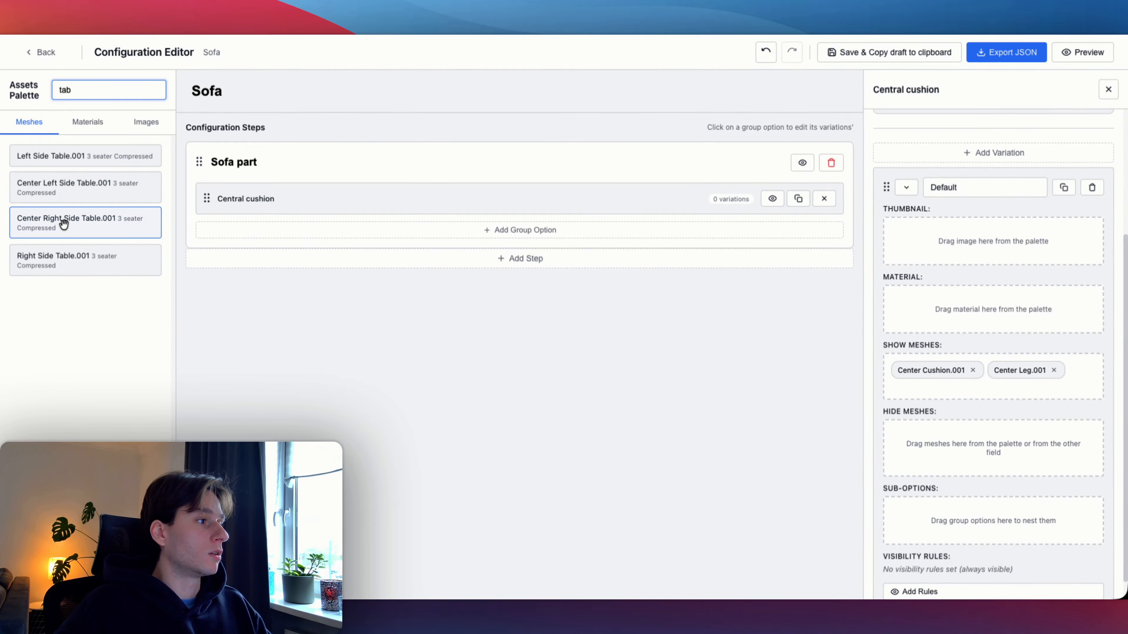
pyautogui.moveTo(79, 218); pyautogui.dragTo(961, 389)
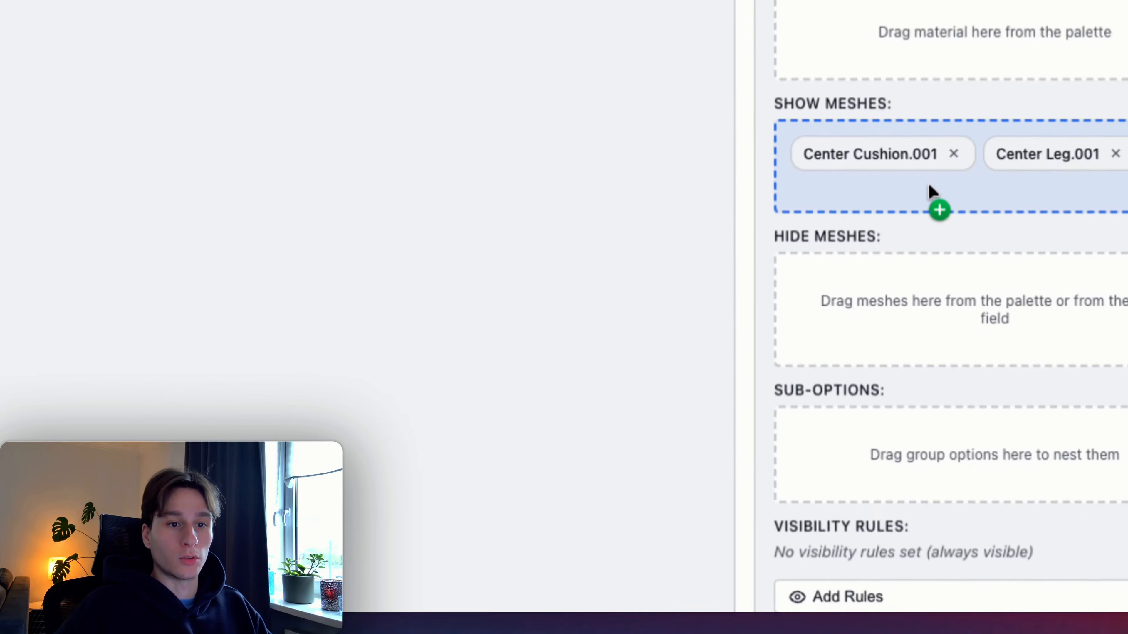
pyautogui.moveTo(931, 192); pyautogui.dragTo(933, 194)
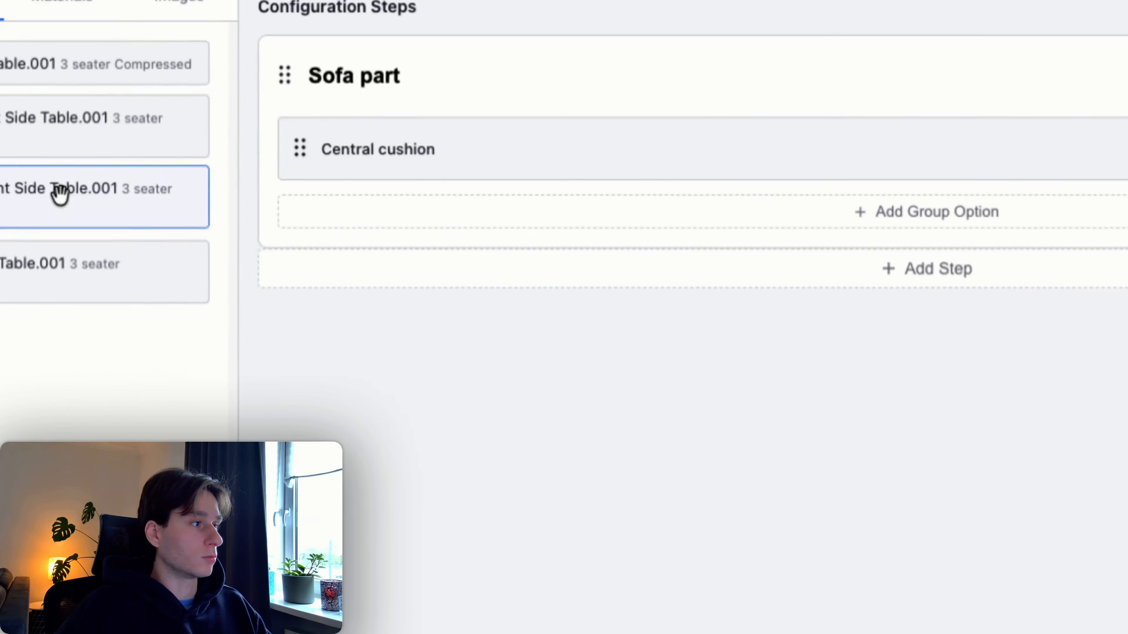
pyautogui.moveTo(119, 196); pyautogui.dragTo(1056, 241)
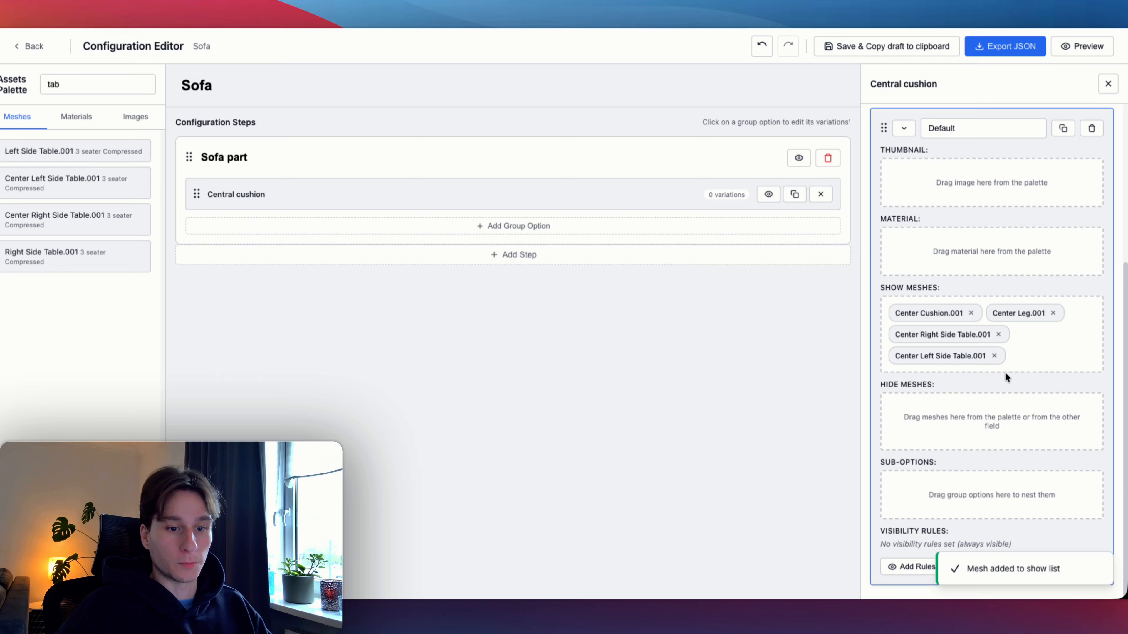
# - Collapse the Default variation, preview the Sofa configuration with its 3D model, and return to the editor
pyautogui.scroll(3, 970, 348)
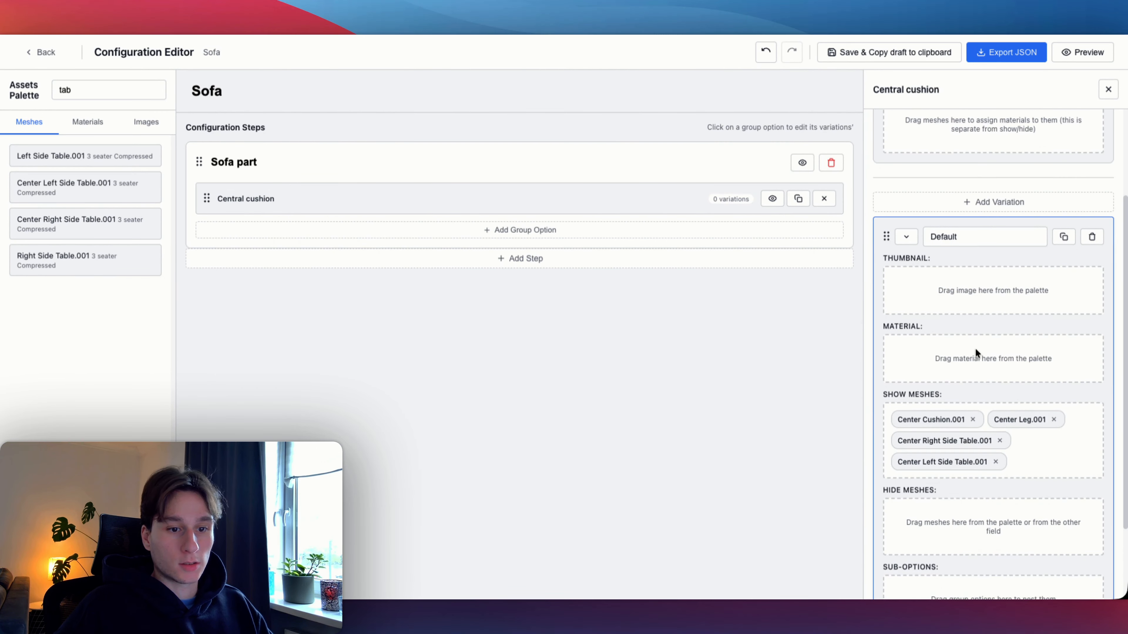
pyautogui.scroll(5, 975, 346)
pyautogui.scroll(-3, 999, 399)
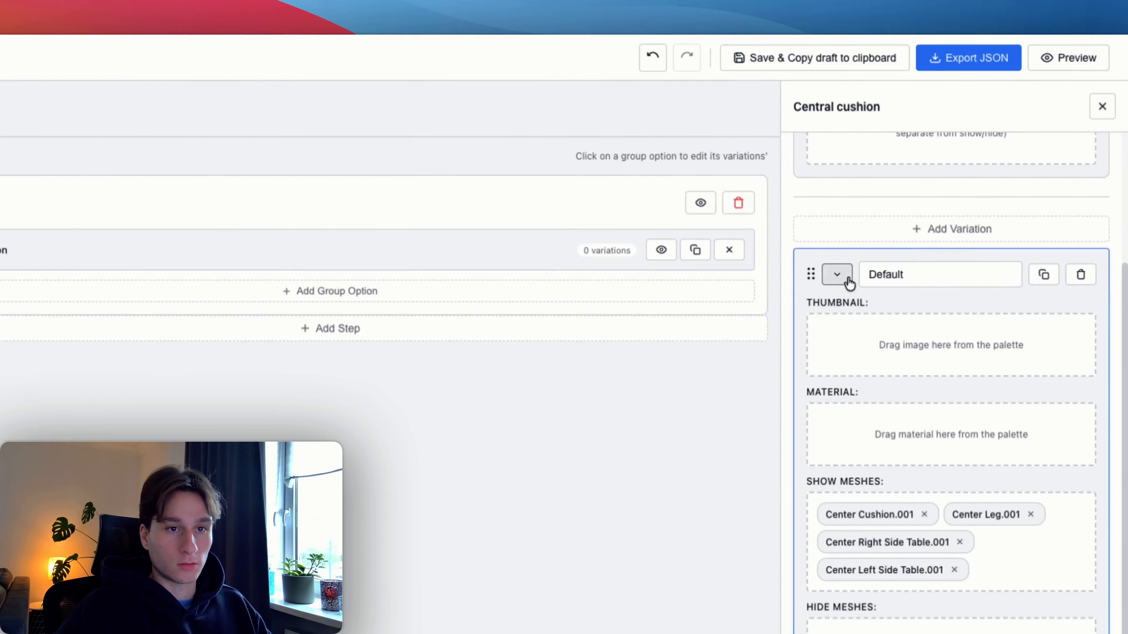
pyautogui.click(913, 219)
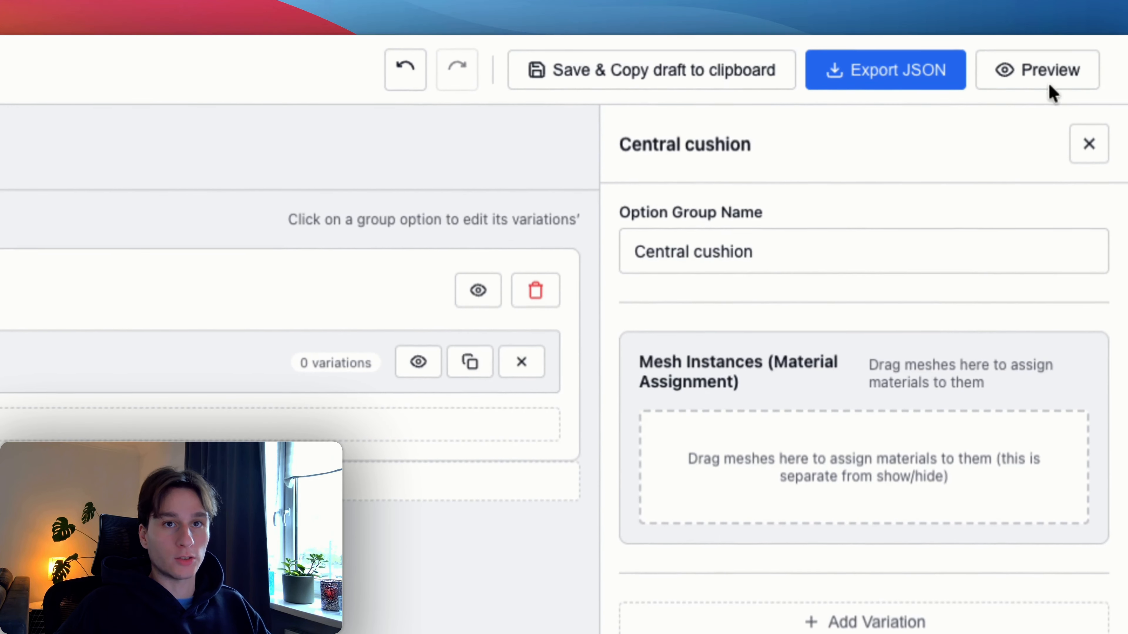
pyautogui.click(1055, 76)
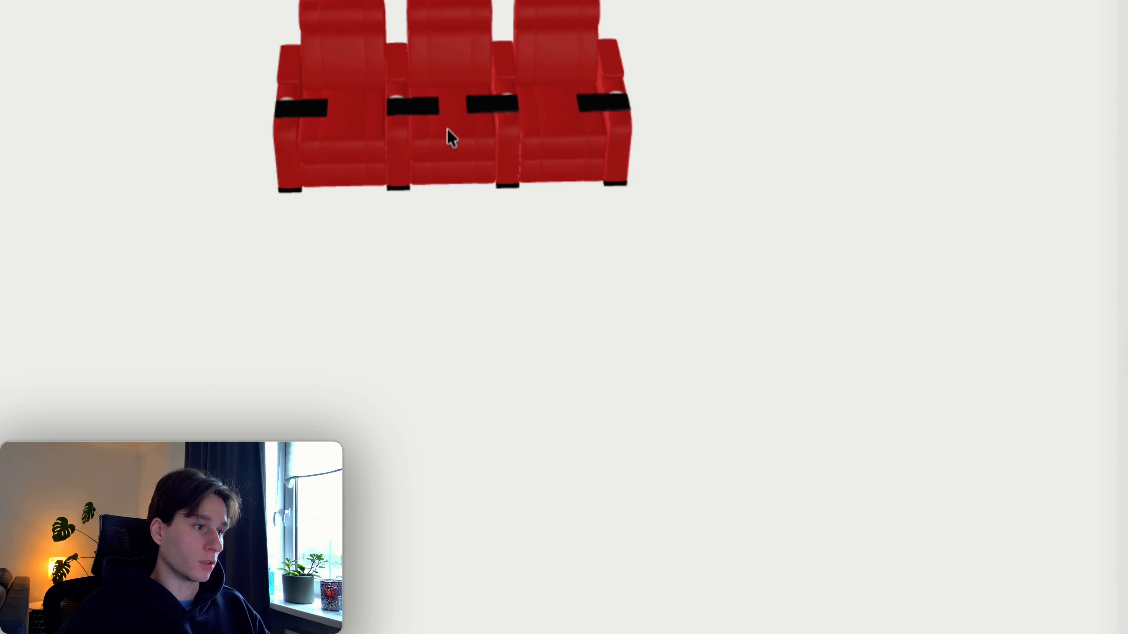
pyautogui.scroll(-1, 447, 128)
pyautogui.moveTo(446, 128); pyautogui.dragTo(440, 32)
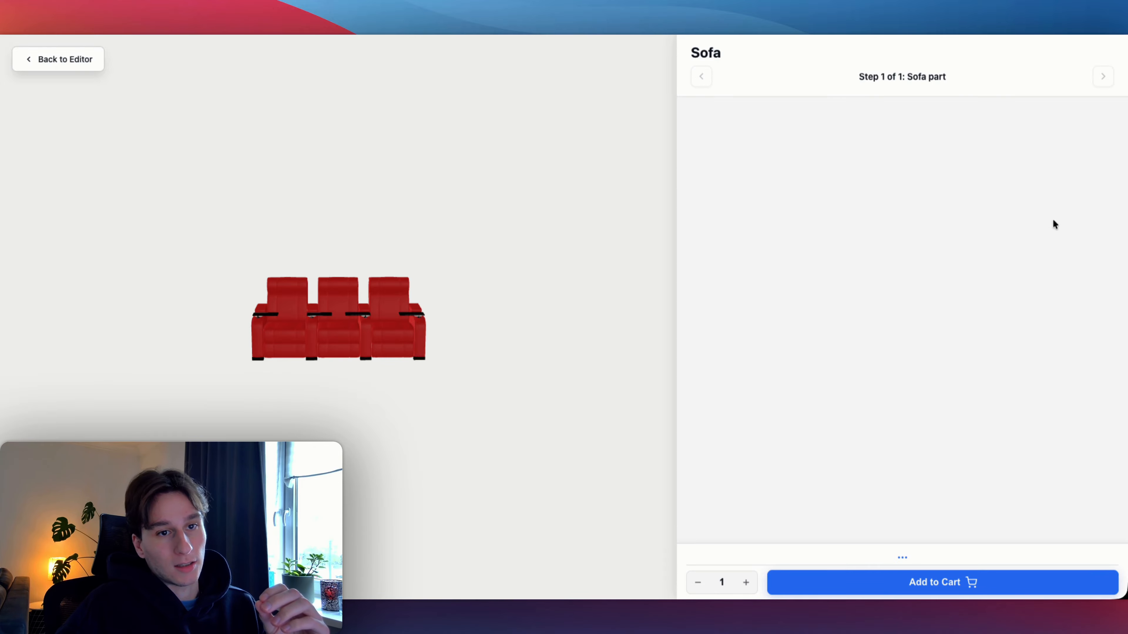
pyautogui.click(29, 67)
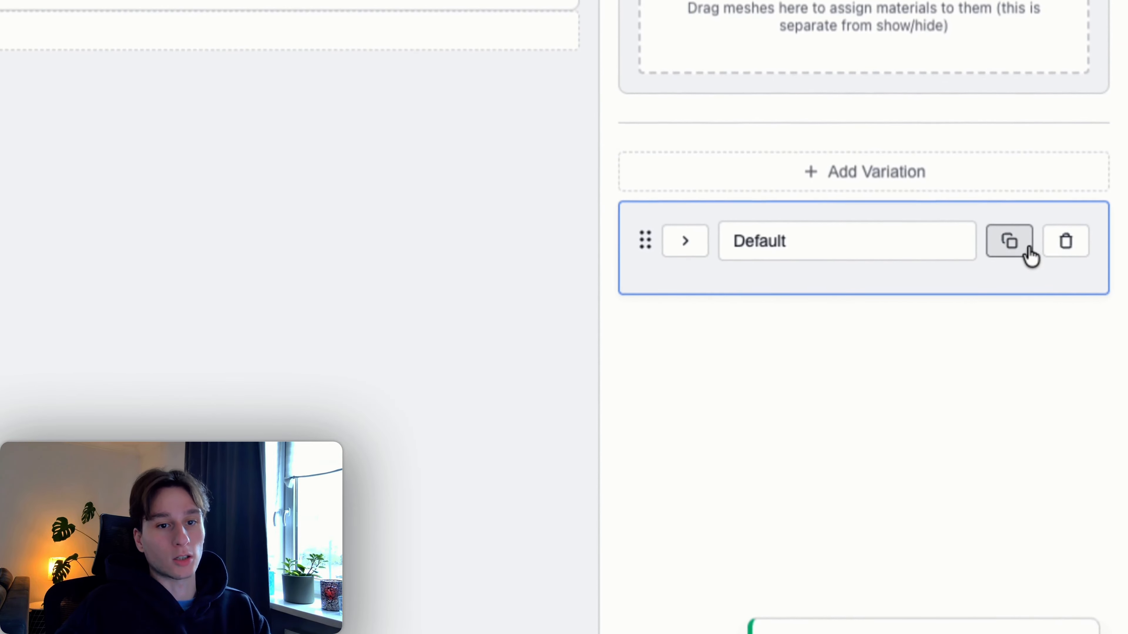
# - Duplicate the Central cushion's Default variation, preview switching between Default (Copy) and Default, and return to the editor
pyautogui.click(1074, 324)
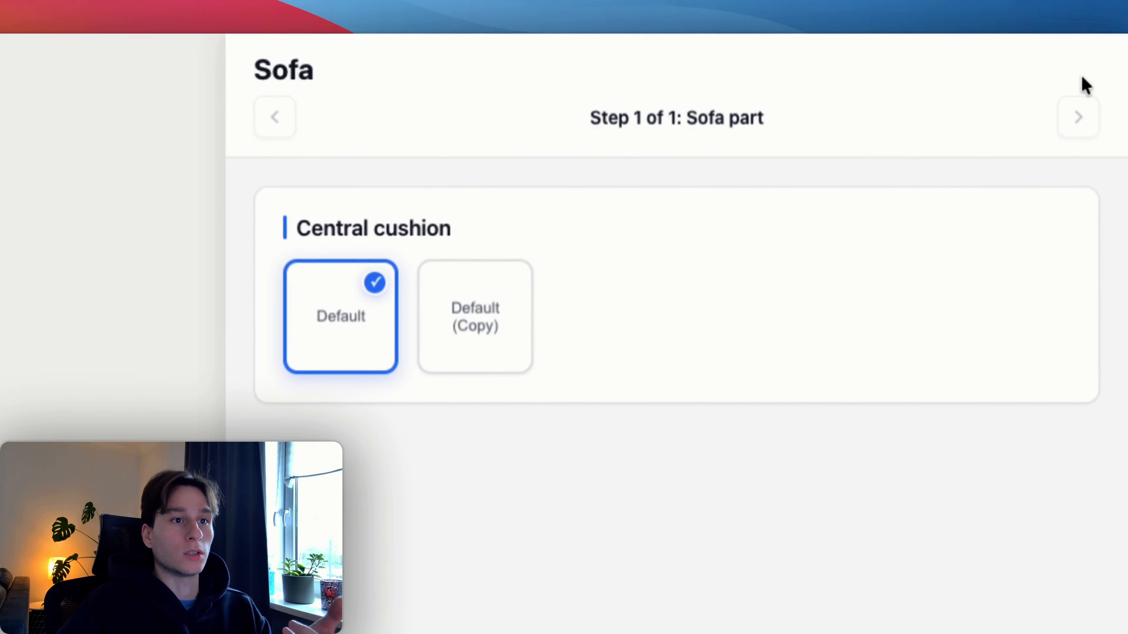
pyautogui.click(511, 340)
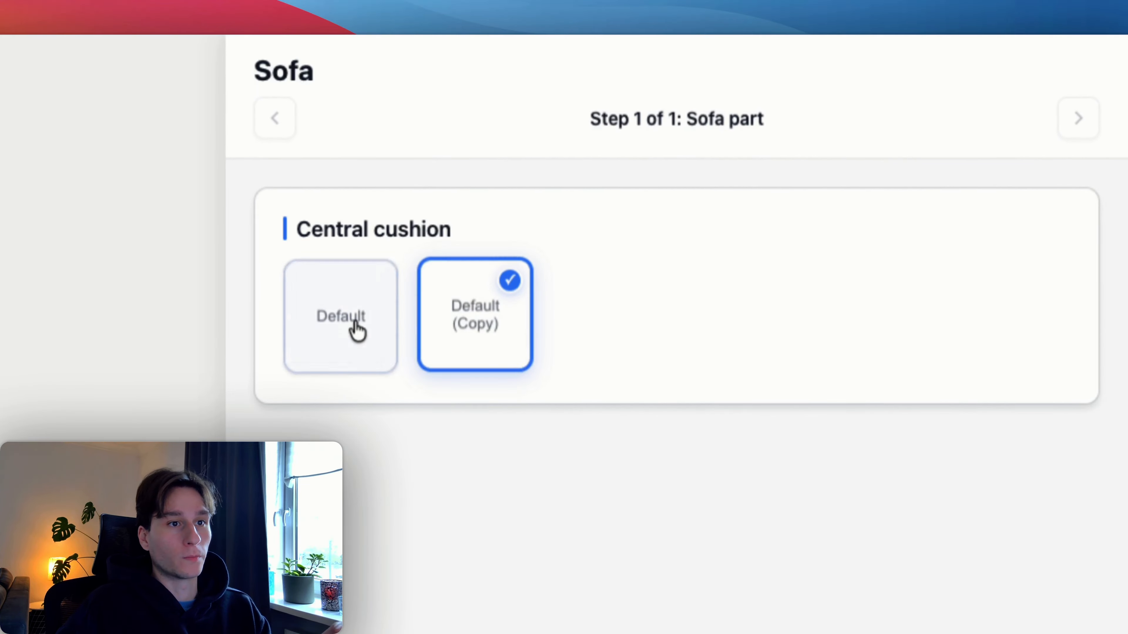
pyautogui.click(355, 330)
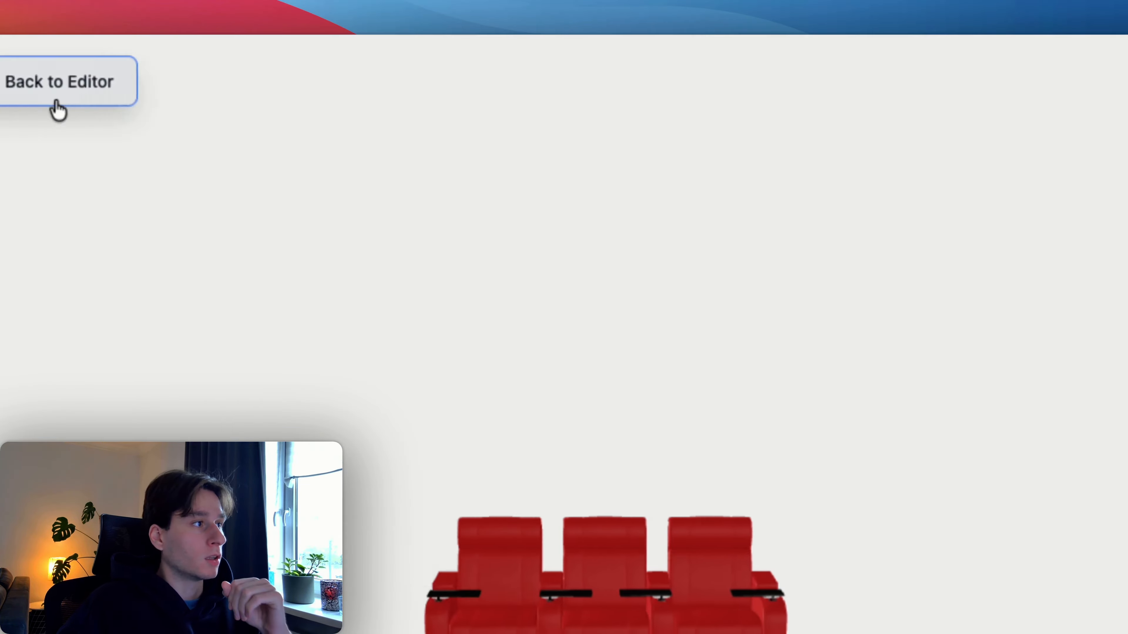
pyautogui.click(56, 102)
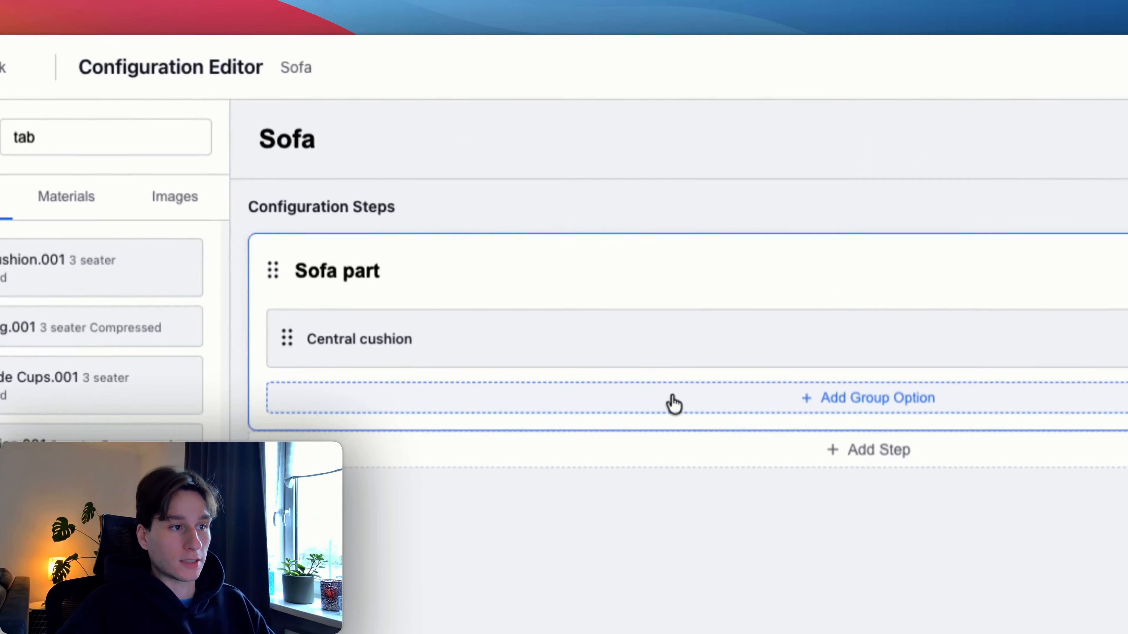
# - Add an option group named Right Cushion to the Sofa part step and rename its Default variation to No
pyautogui.click(415, 234)
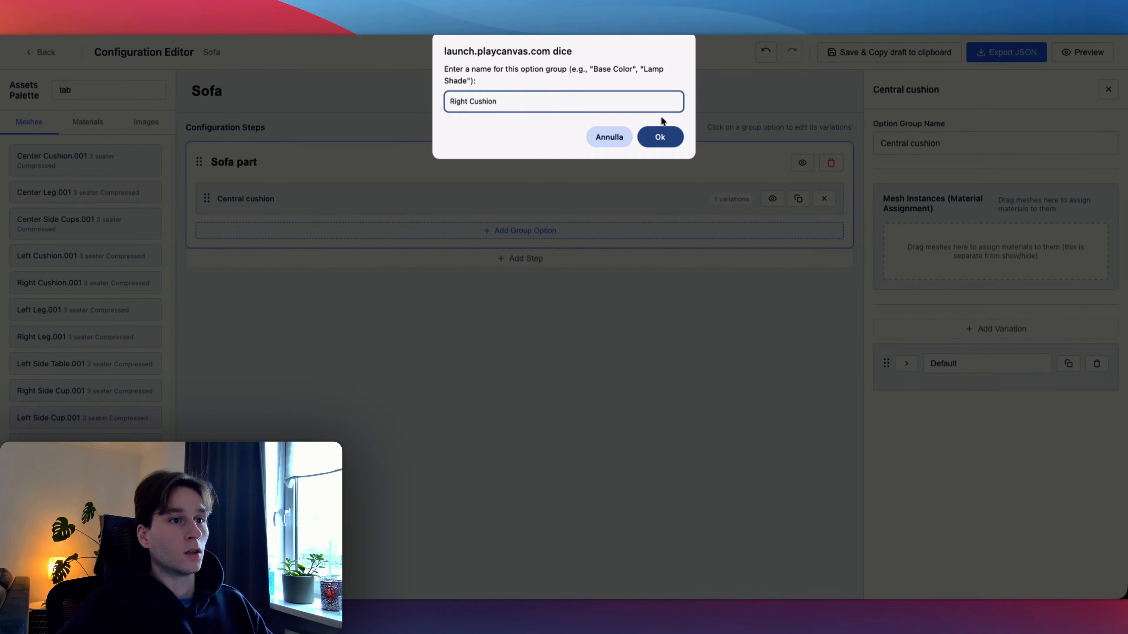
pyautogui.click(659, 136)
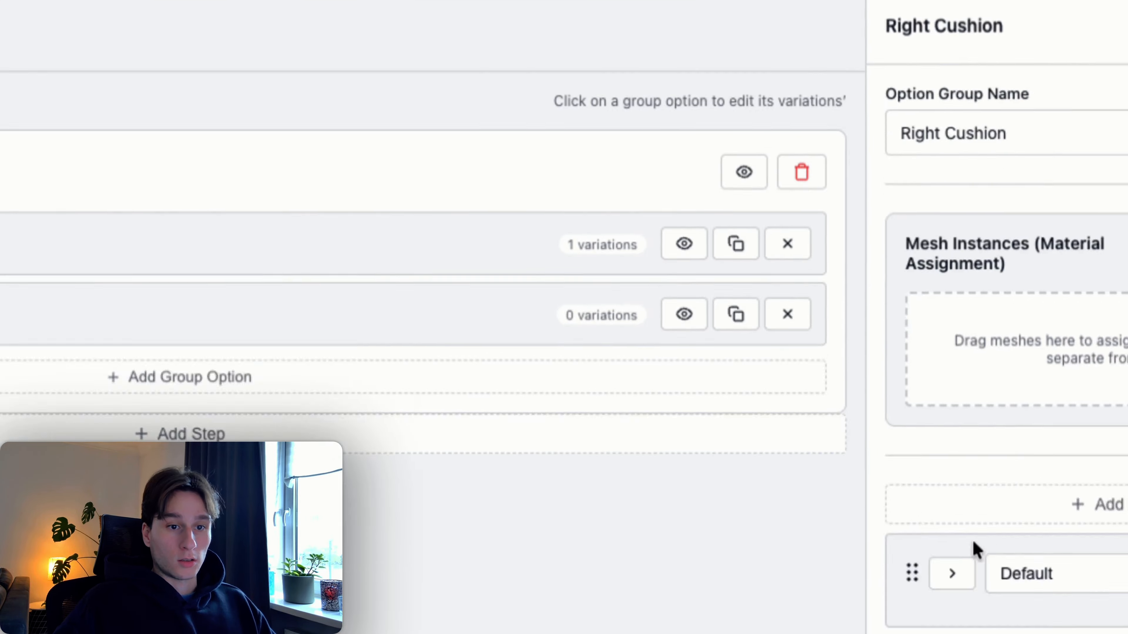
pyautogui.click(951, 574)
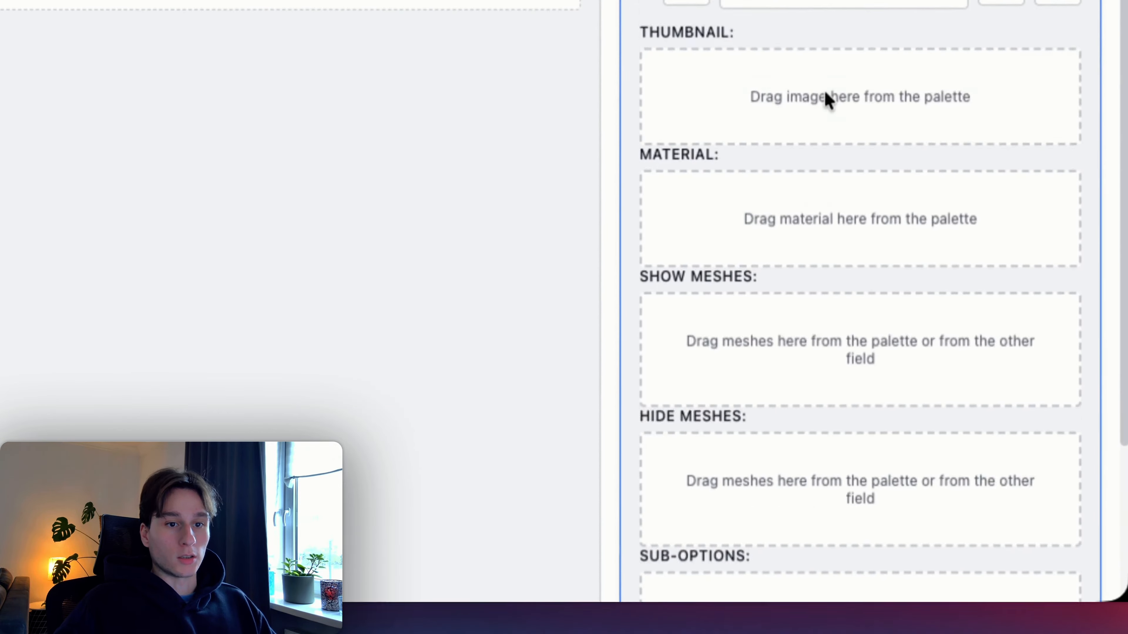
pyautogui.scroll(-2, 826, 92)
pyautogui.doubleClick(835, 172)
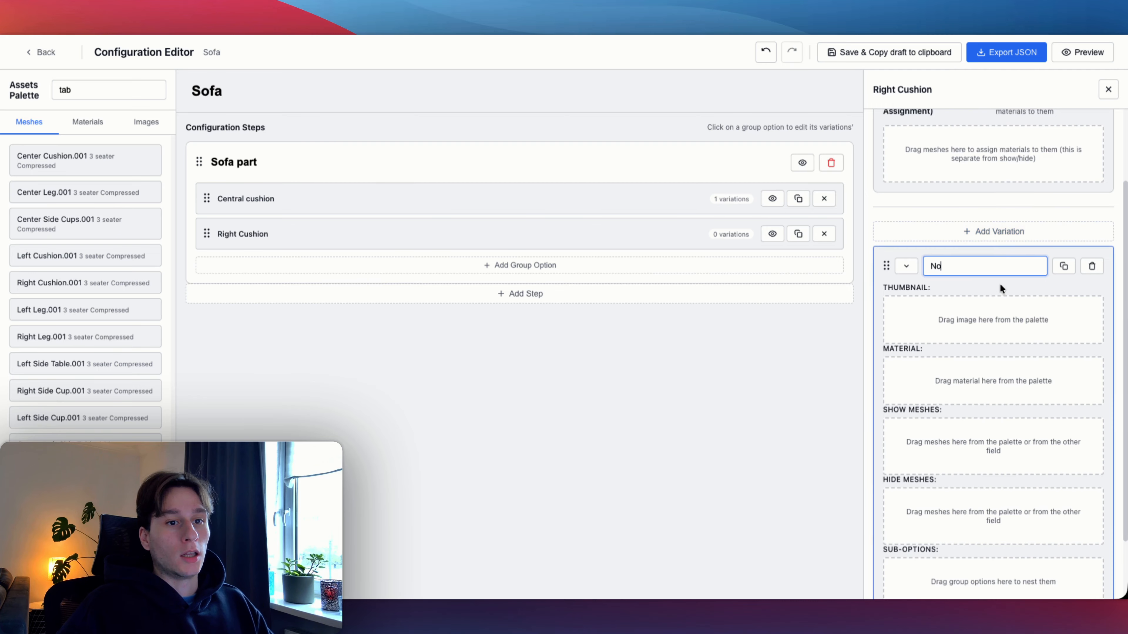
# - Filter the palette meshes by right and add Right Cushion.001, Right Leg.001, Right Side Cup.001 and Right Side Table.001 to the No variation's hidden meshes
pyautogui.scroll(-3, 999, 288)
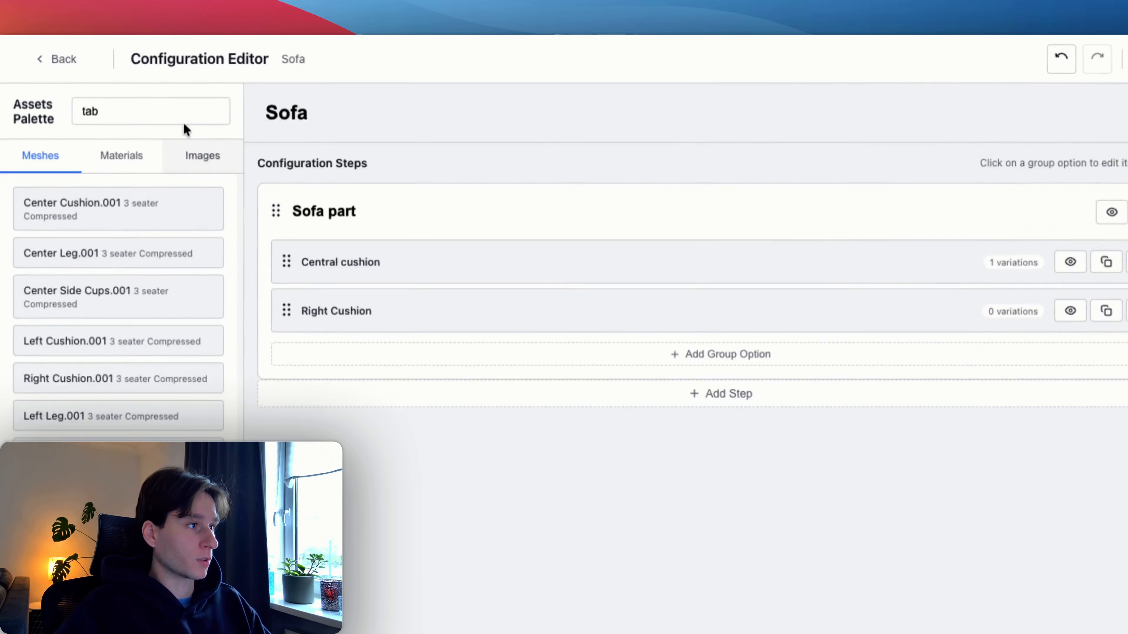
pyautogui.doubleClick(179, 115)
pyautogui.write('rig')
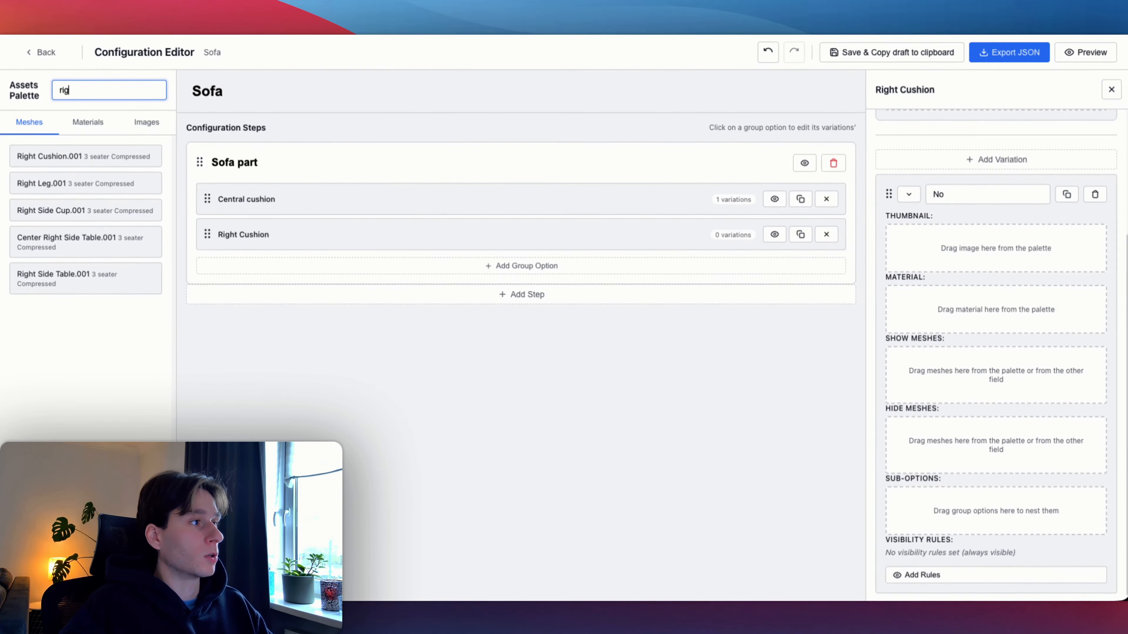
pyautogui.write('ht')
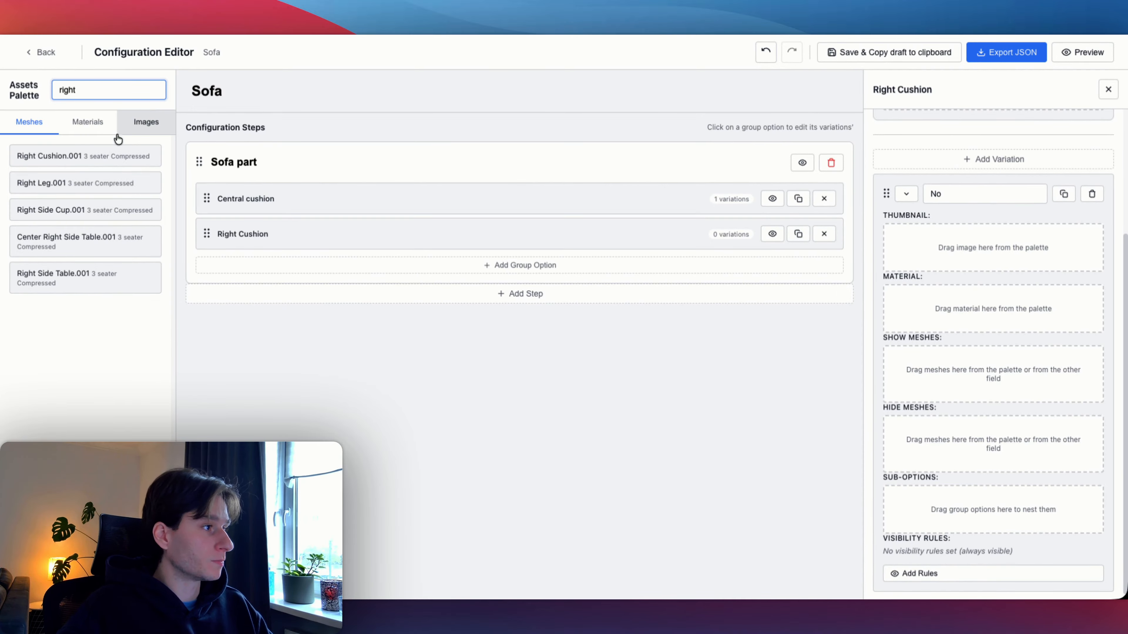
pyautogui.moveTo(79, 159); pyautogui.dragTo(951, 321)
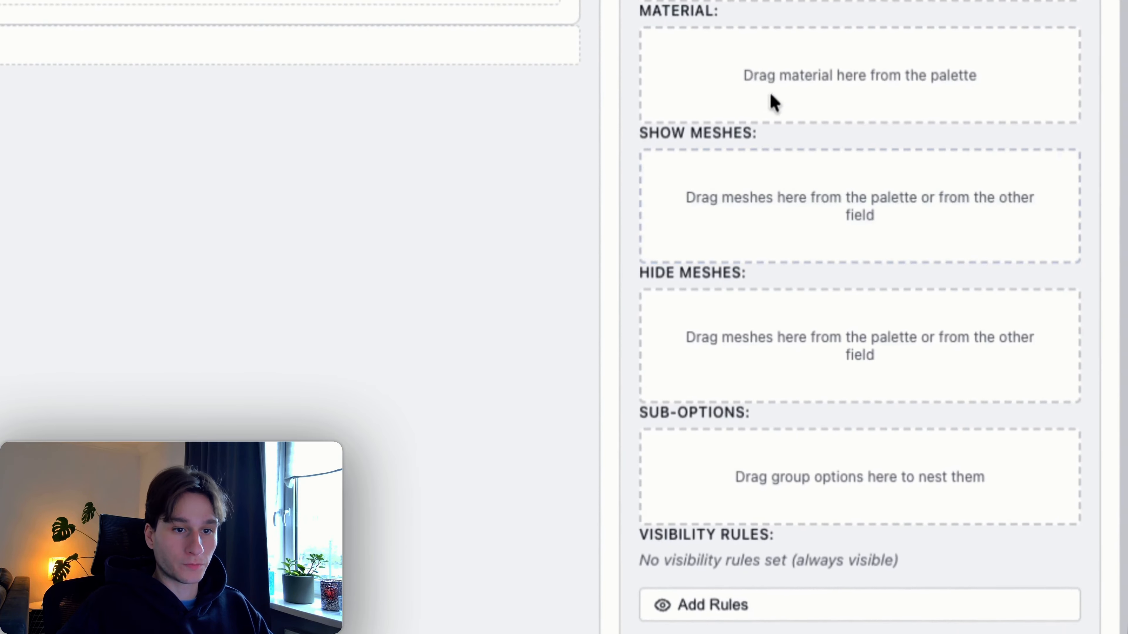
pyautogui.moveTo(773, 102); pyautogui.dragTo(777, 317)
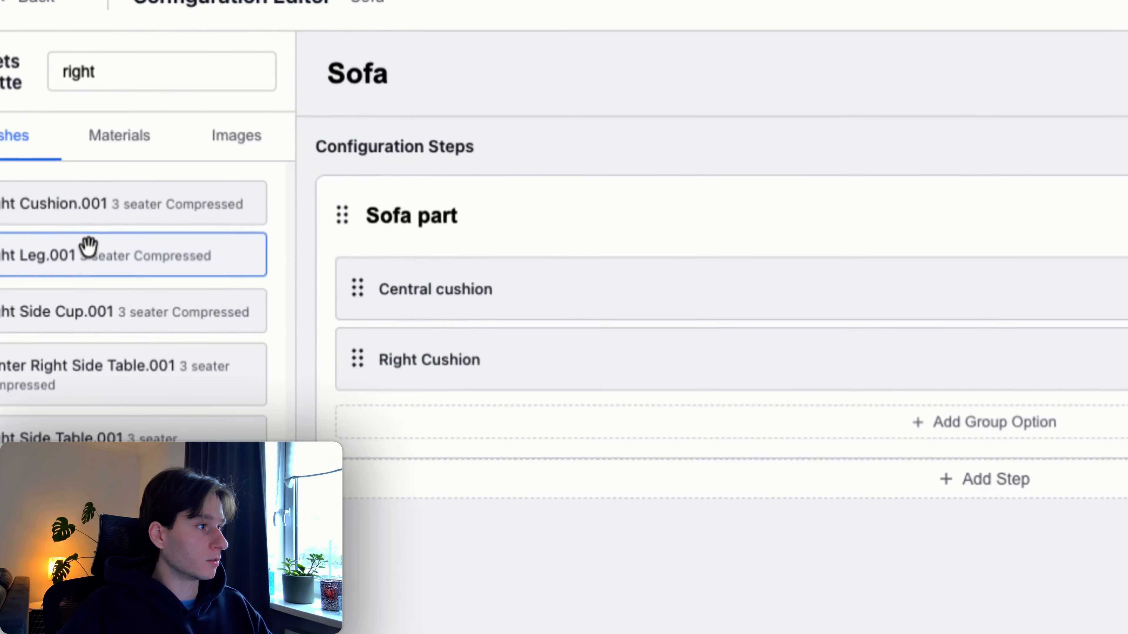
pyautogui.moveTo(88, 247); pyautogui.dragTo(1127, 633)
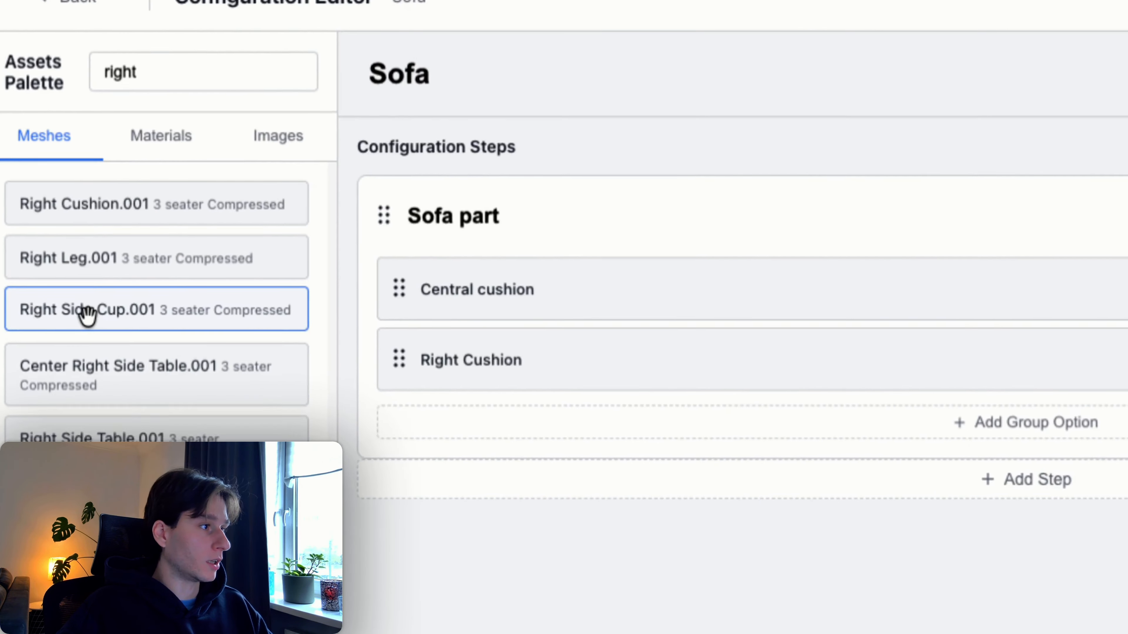
pyautogui.moveTo(0, 66); pyautogui.dragTo(1127, 593)
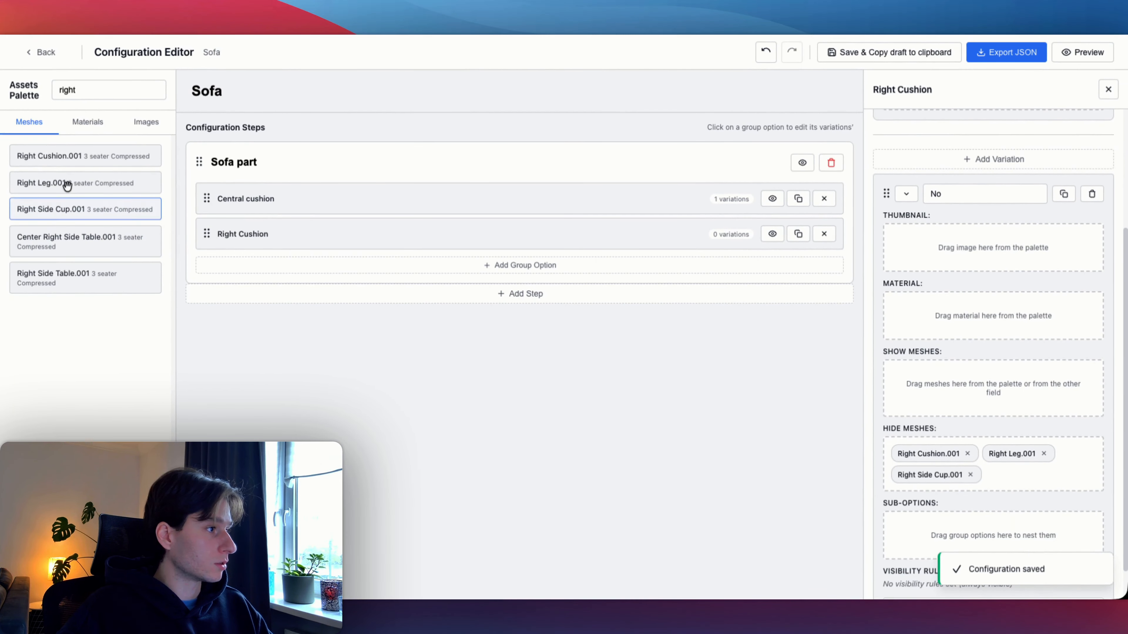
pyautogui.moveTo(78, 248); pyautogui.dragTo(1099, 453)
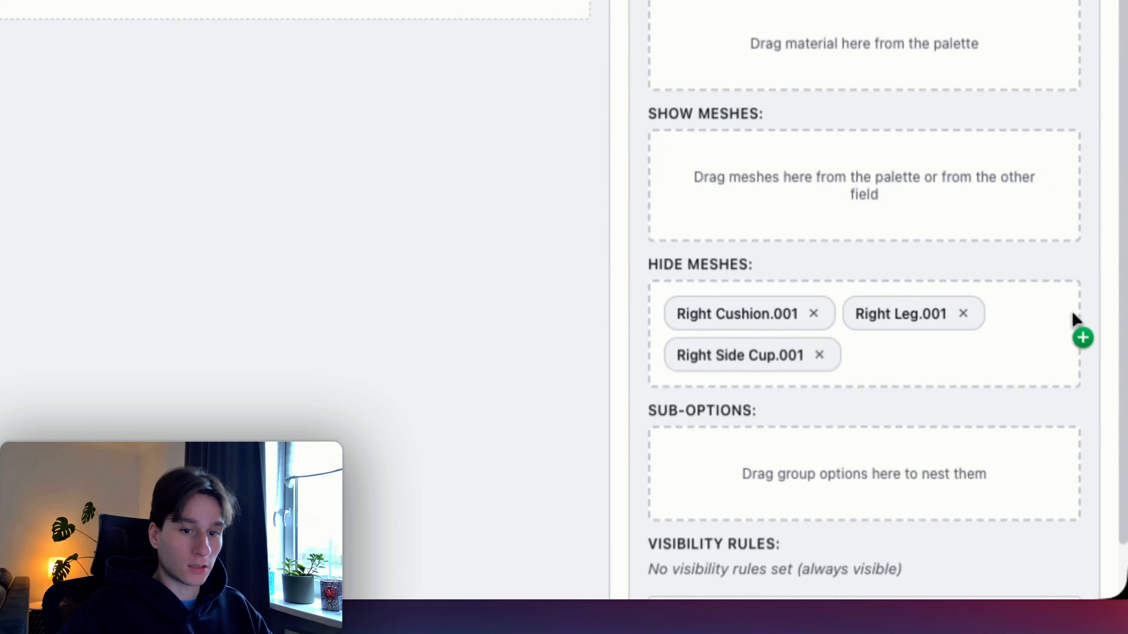
pyautogui.moveTo(1074, 318); pyautogui.dragTo(916, 346)
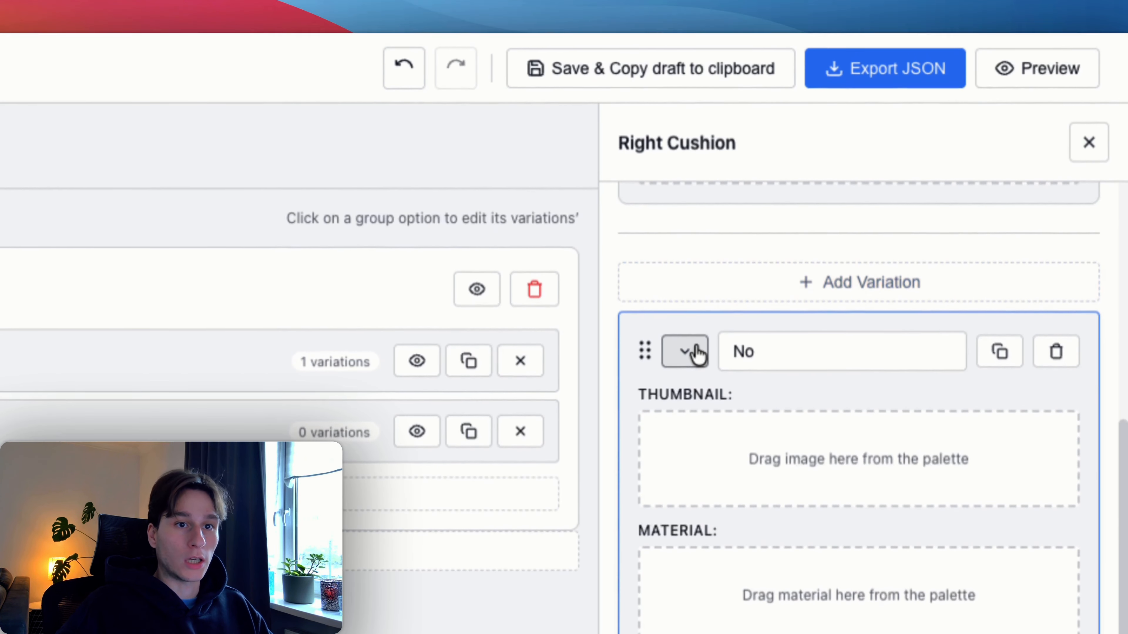
# - Collapse the Right Cushion's No variation, duplicate it, and rename the copy to Yes
pyautogui.click(693, 351)
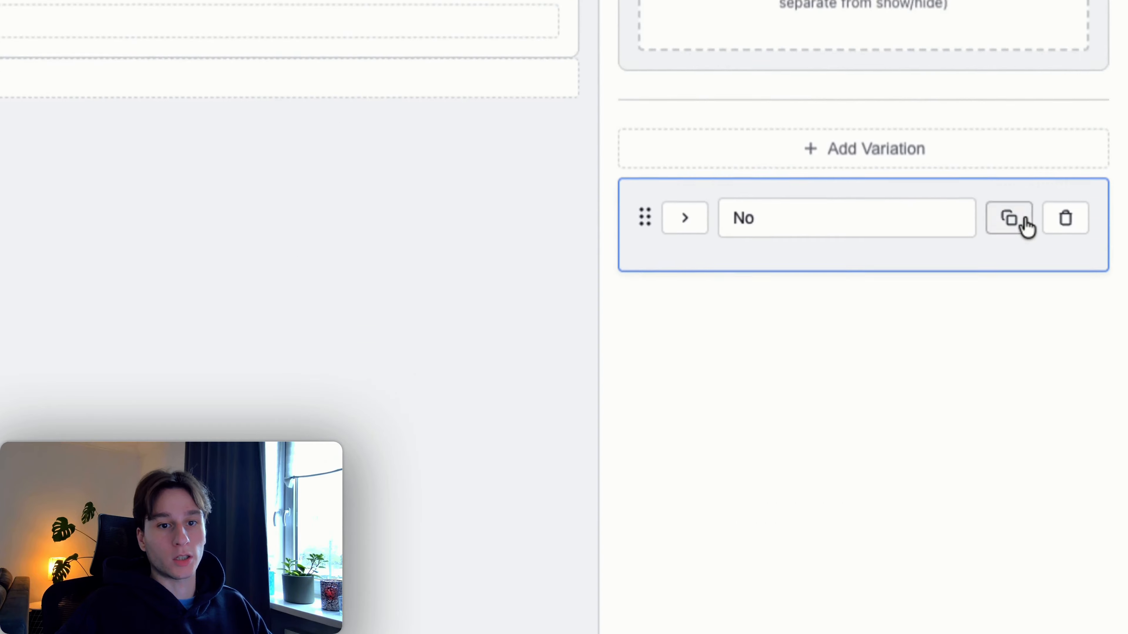
pyautogui.click(1010, 131)
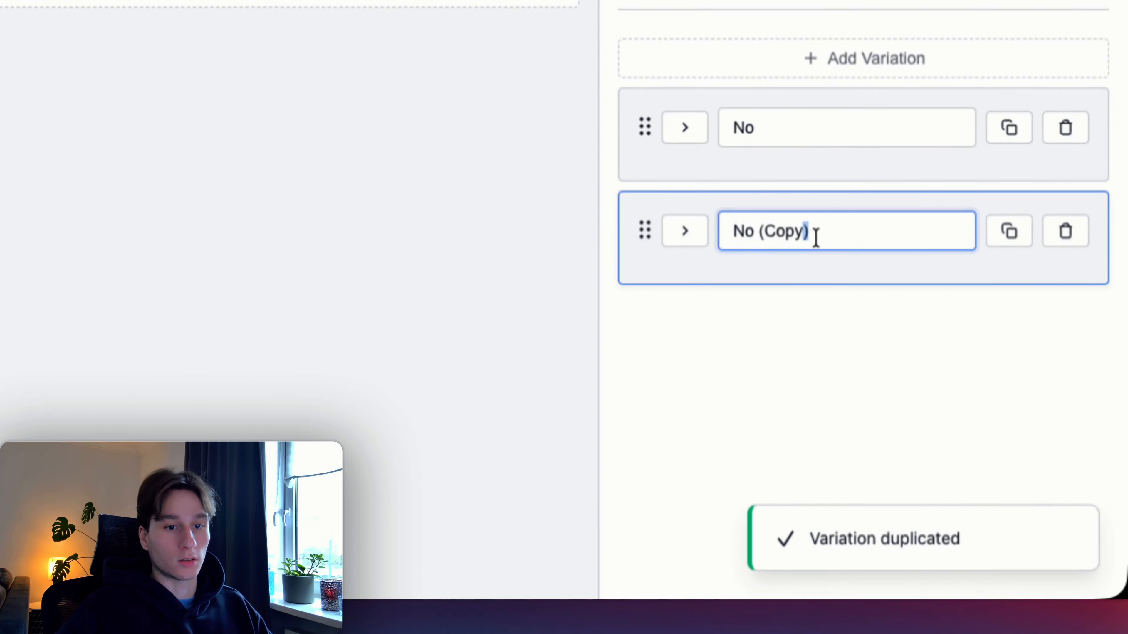
pyautogui.tripleClick(816, 240)
pyautogui.write('Yes')
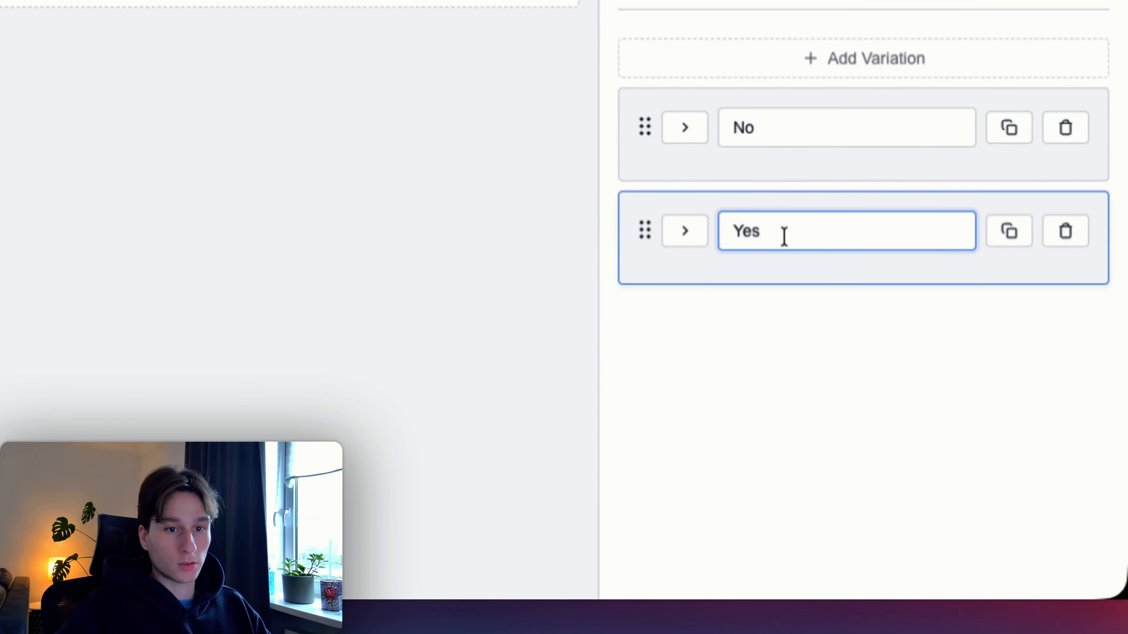
# - Expand the Yes variation and move Right Cushion.001 and Right Leg.001 from its hidden meshes to its shown meshes
pyautogui.click(686, 231)
pyautogui.scroll(-10, 760, 126)
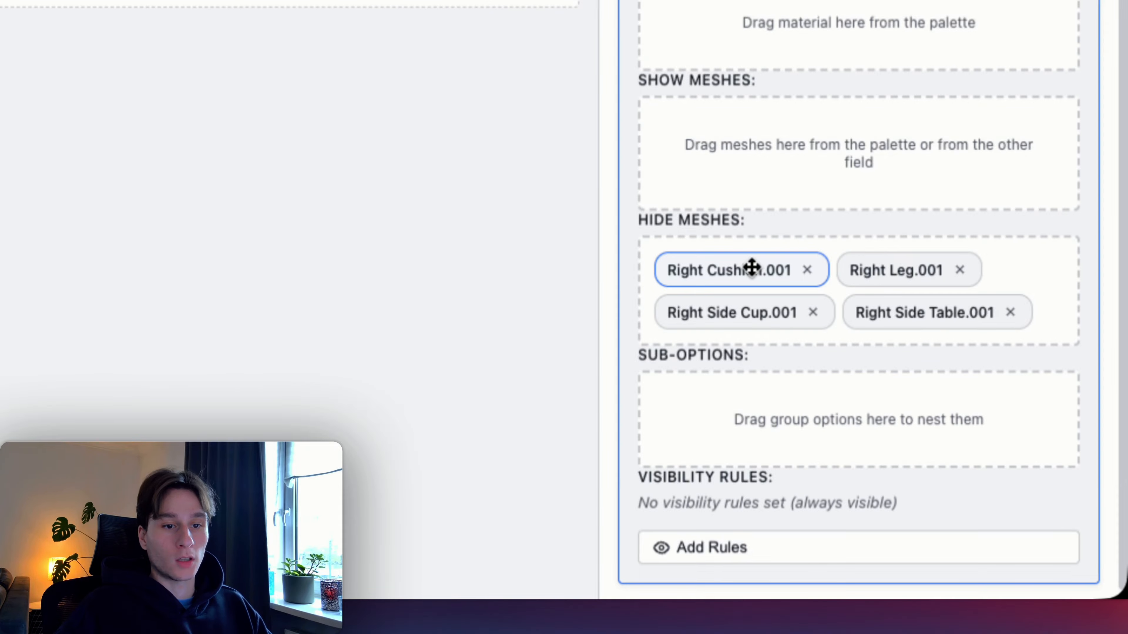
pyautogui.moveTo(751, 267); pyautogui.dragTo(748, 151)
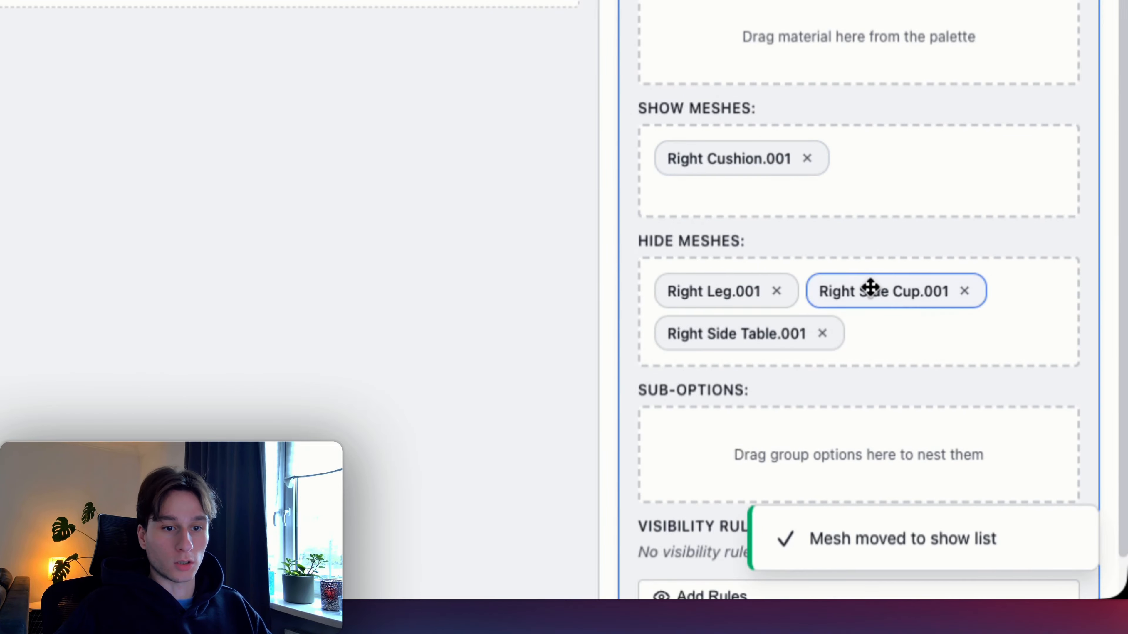
pyautogui.moveTo(725, 290); pyautogui.dragTo(884, 172)
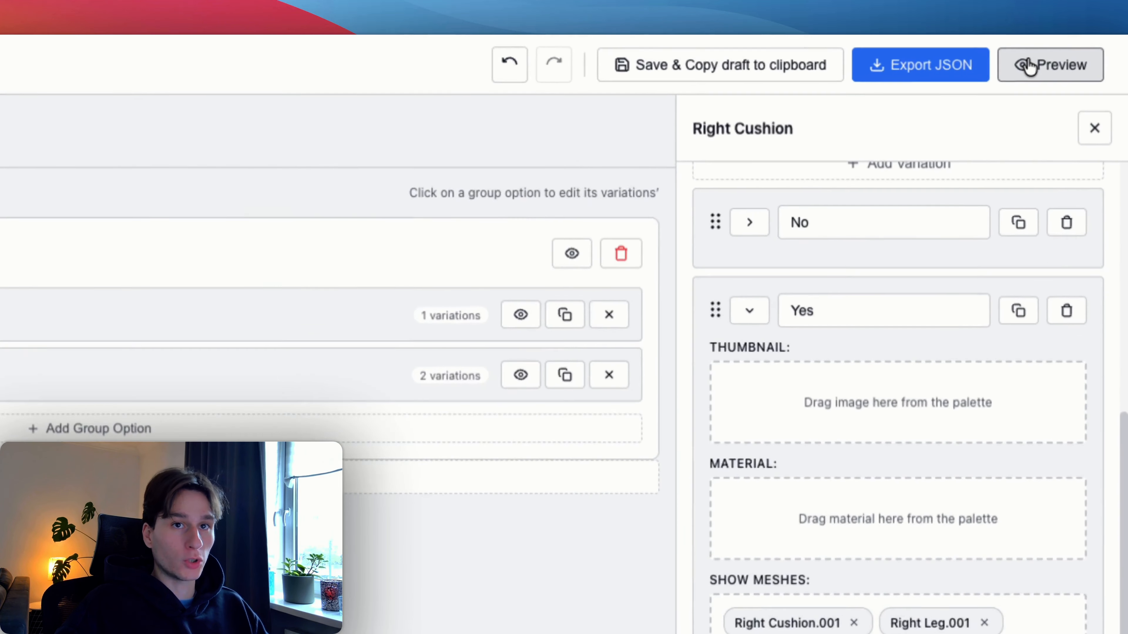
# - Preview the Sofa configuration, switch between the Right Cushion variations on the 3D model, and return to the editor
pyautogui.click(1082, 52)
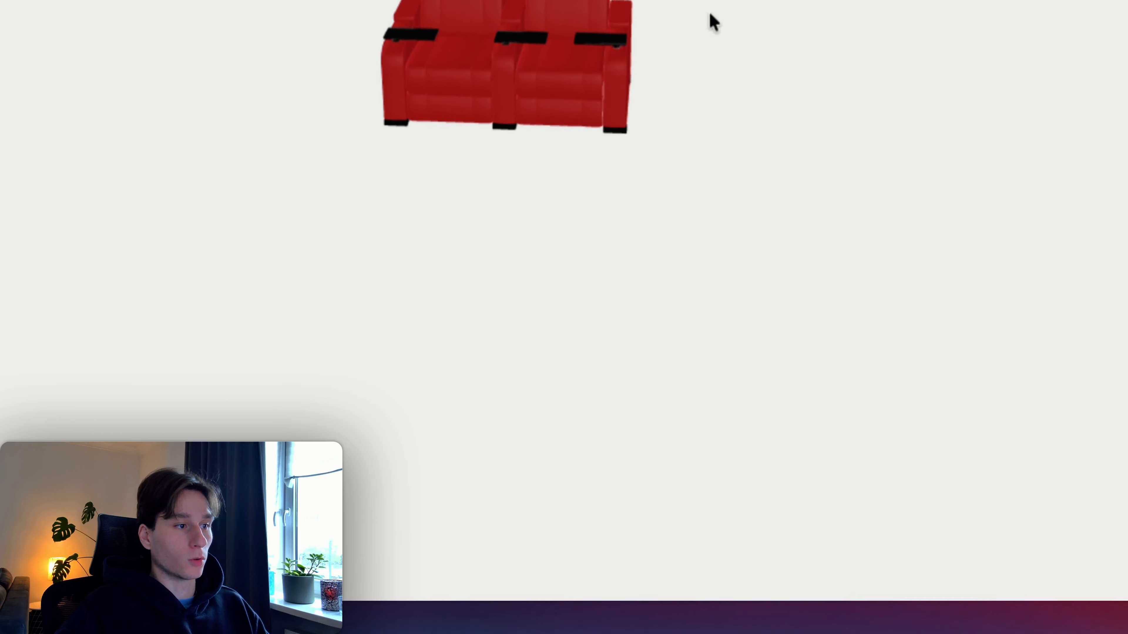
pyautogui.click(1010, 60)
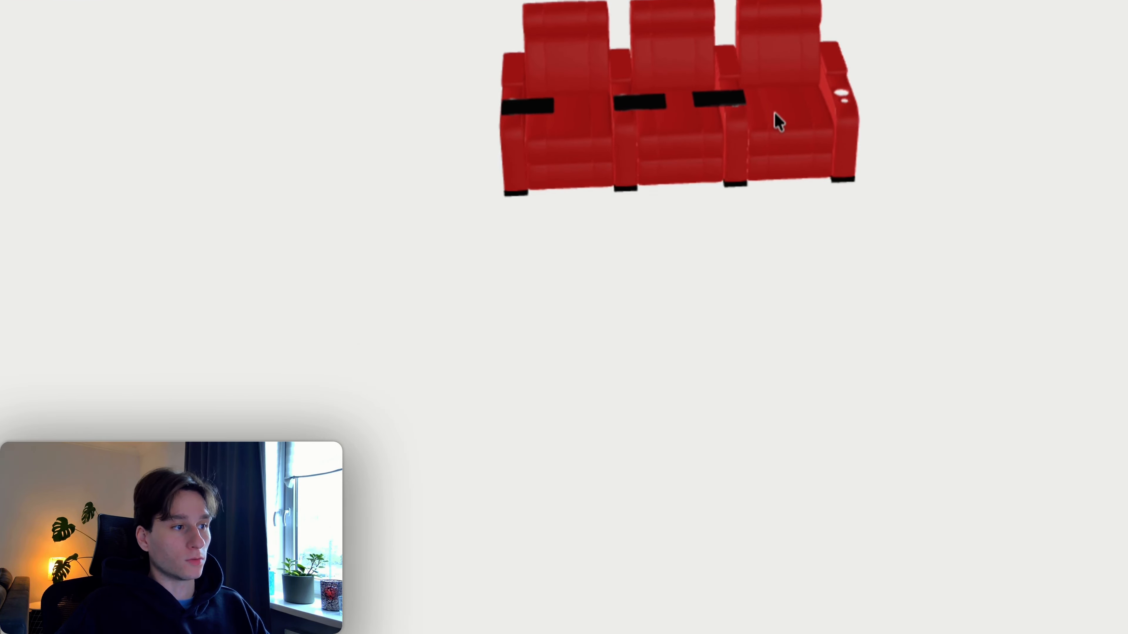
pyautogui.click(955, 220)
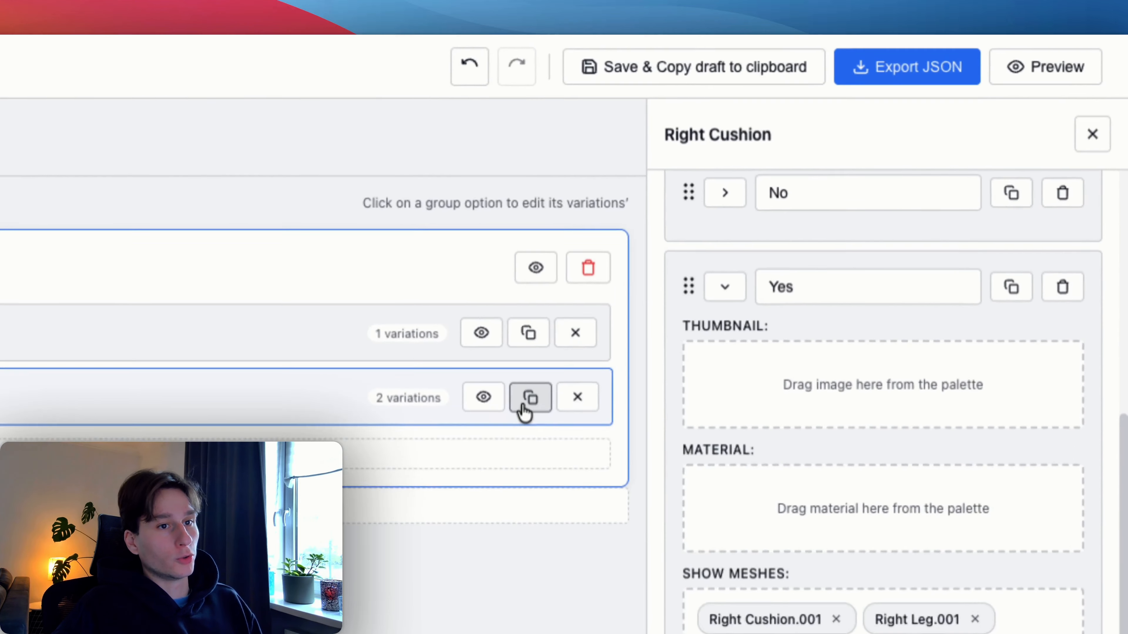
# - Duplicate the Right Cushion option group and rename the copy to Right Cushion table
pyautogui.click(798, 235)
pyautogui.click(364, 504)
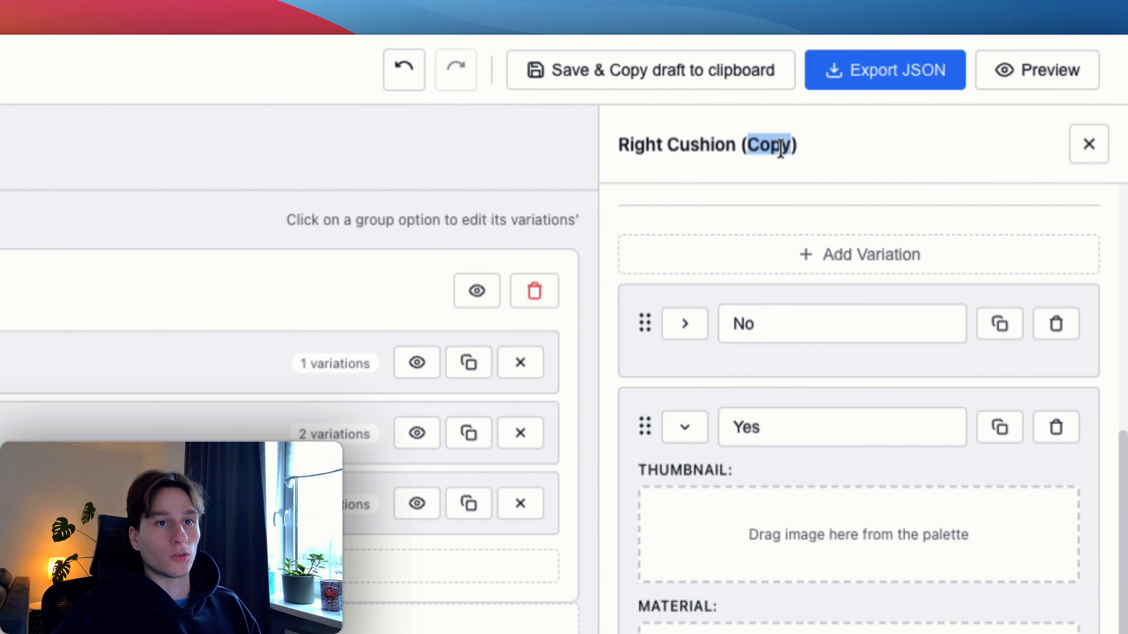
pyautogui.tripleClick(780, 146)
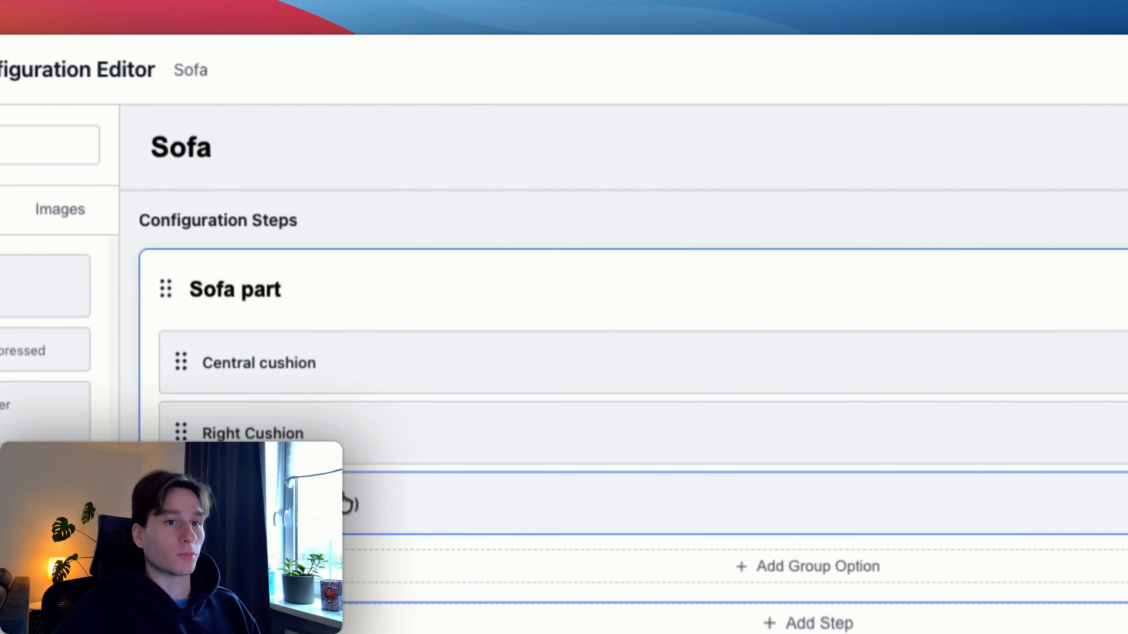
pyautogui.scroll(-1, 846, 215)
pyautogui.click(844, 215)
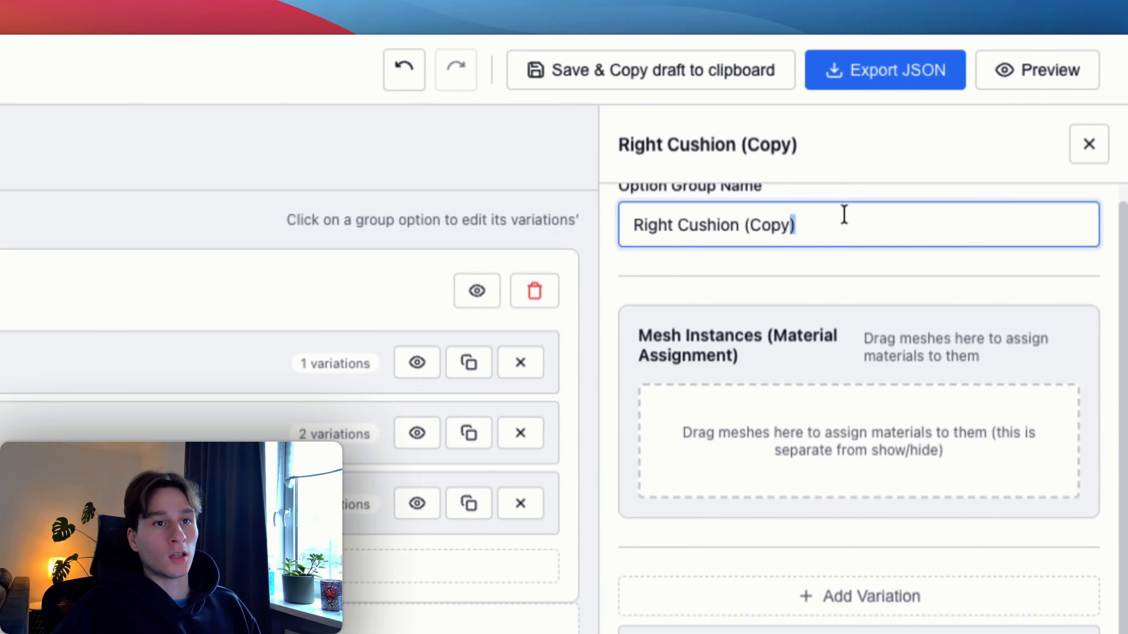
pyautogui.tripleClick(843, 215)
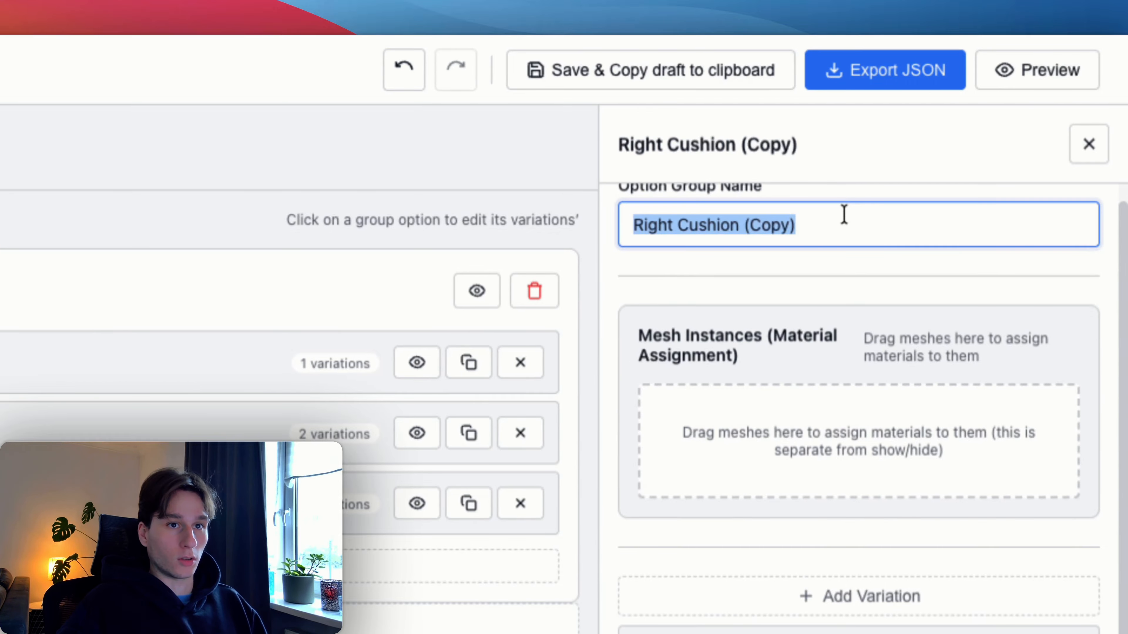
pyautogui.click(843, 215)
pyautogui.press('BackSpace')
pyautogui.press('BackSpace')
pyautogui.press('BackSpace')
pyautogui.press('BackSpace')
pyautogui.press('BackSpace')
pyautogui.press('BackSpace')
pyautogui.write('A')
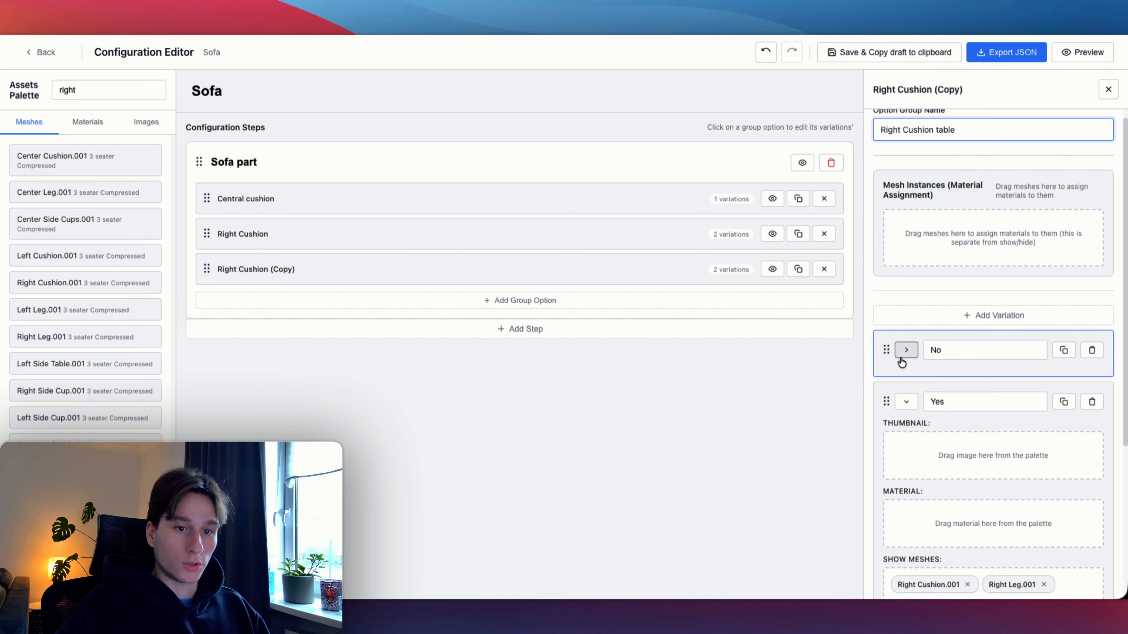
# - Remove Right Cushion.001, Right Leg.001 and Right Side Cup.001 from the hidden meshes of the Right Cushion table's No variation, and collapse it
pyautogui.scroll(-1, 917, 400)
pyautogui.scroll(-3, 917, 400)
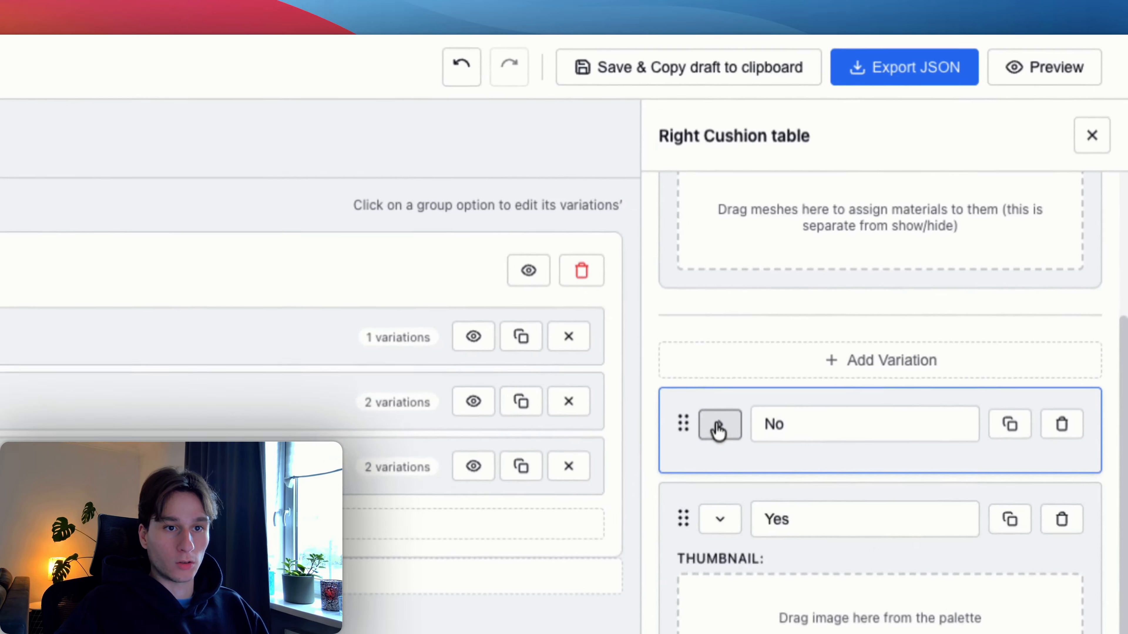
pyautogui.click(904, 246)
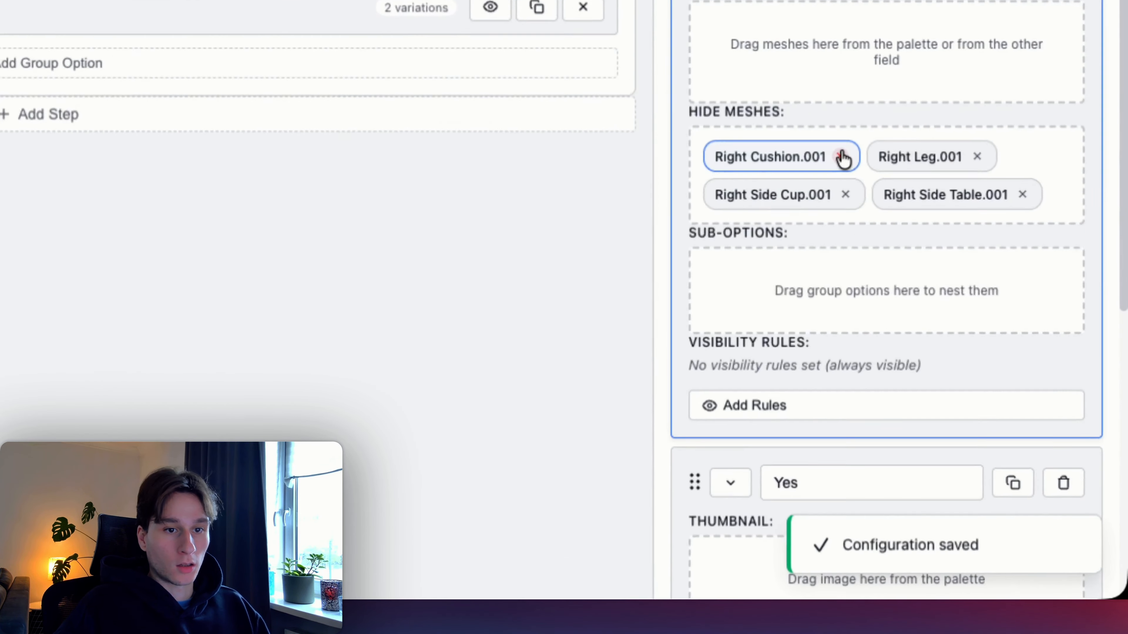
pyautogui.click(967, 353)
pyautogui.click(942, 351)
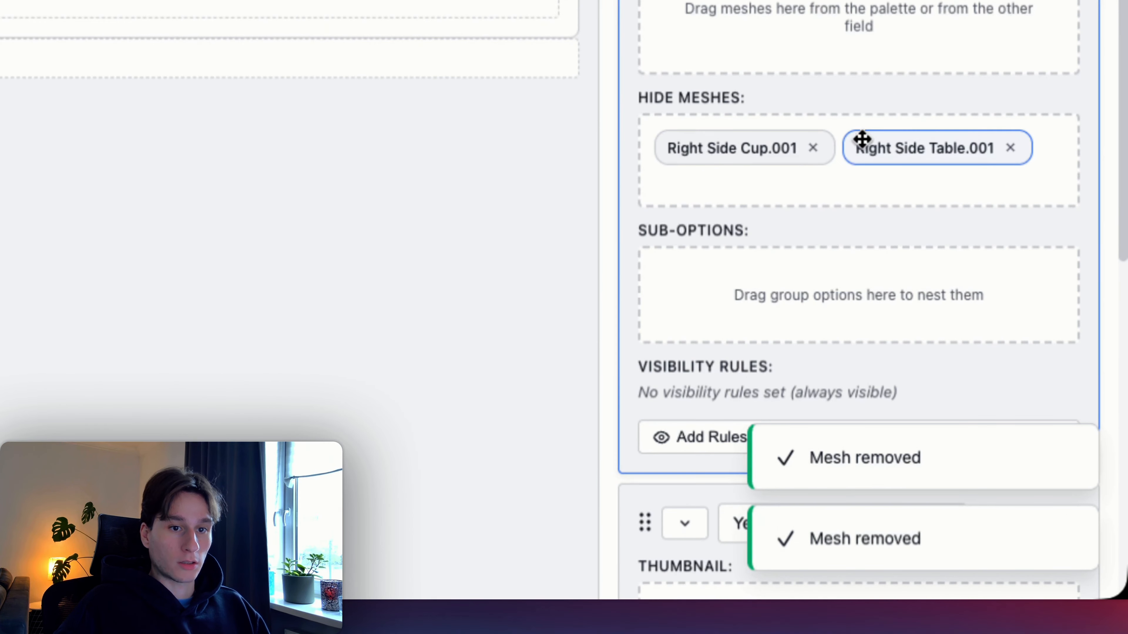
pyautogui.click(813, 148)
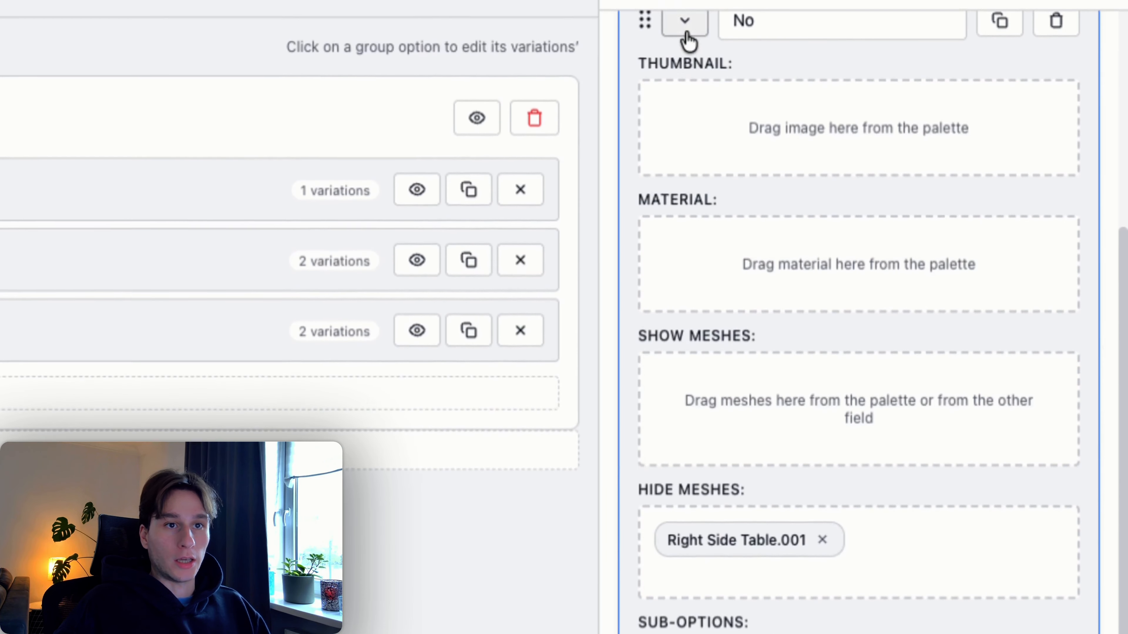
pyautogui.click(685, 33)
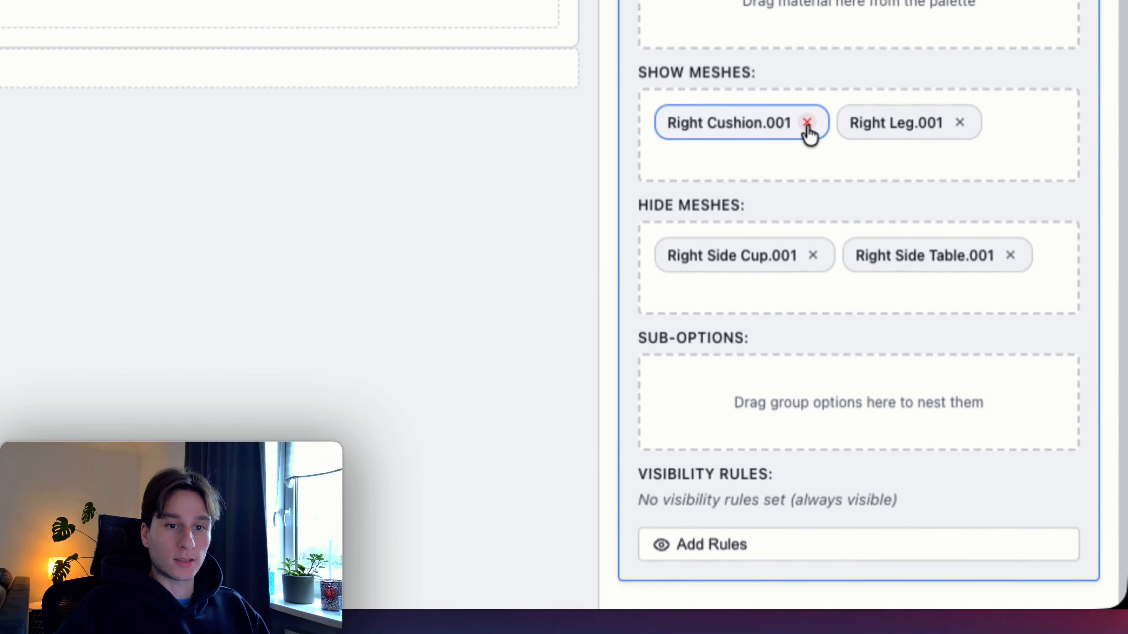
# - Make Right Side Table.001 the only mesh in the Right Cushion table's Yes variation, move it to the shown meshes, and collapse the variation
pyautogui.click(807, 250)
pyautogui.click(779, 249)
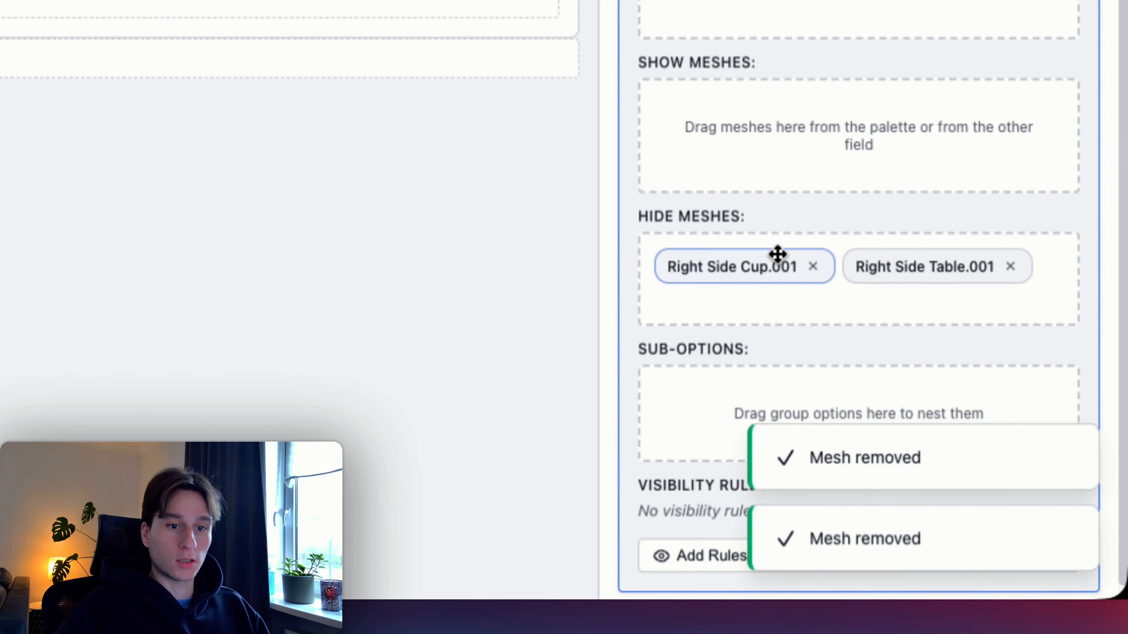
pyautogui.click(815, 268)
pyautogui.moveTo(767, 275); pyautogui.dragTo(756, 178)
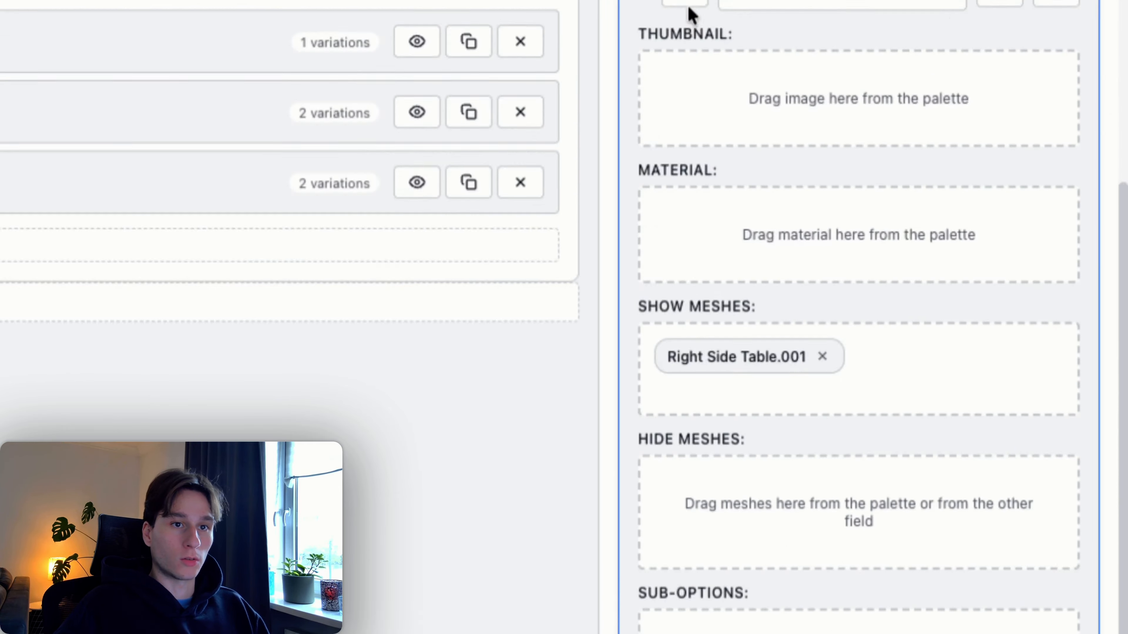
pyautogui.click(688, 6)
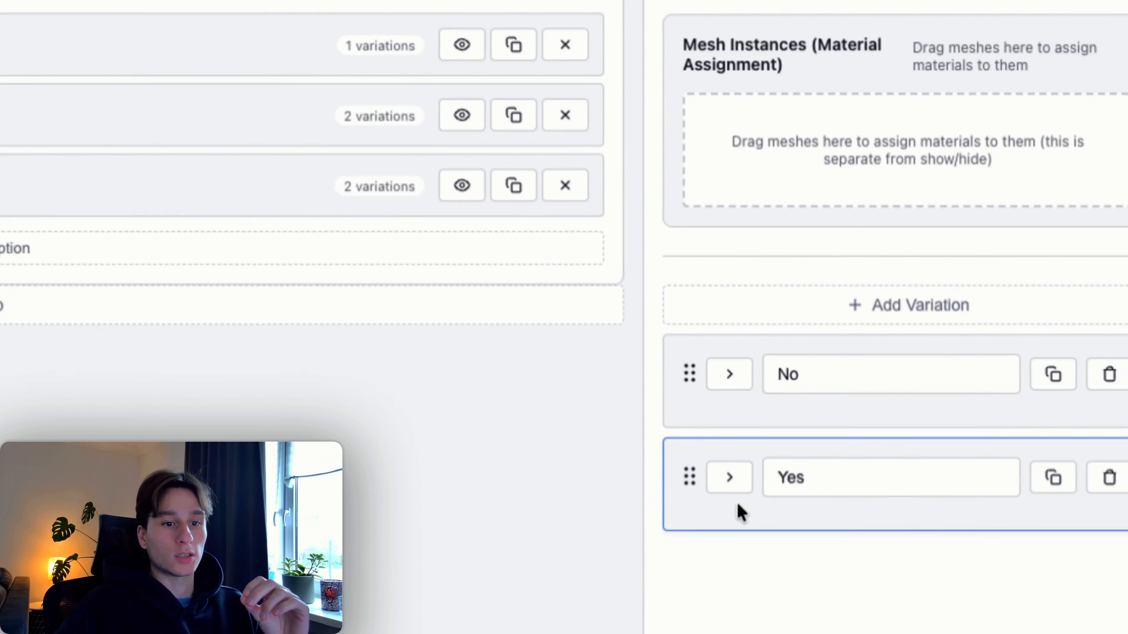
# - Nest the Right Cushion table option group in the sub-options of the Right Cushion's Yes variation
pyautogui.click(739, 481)
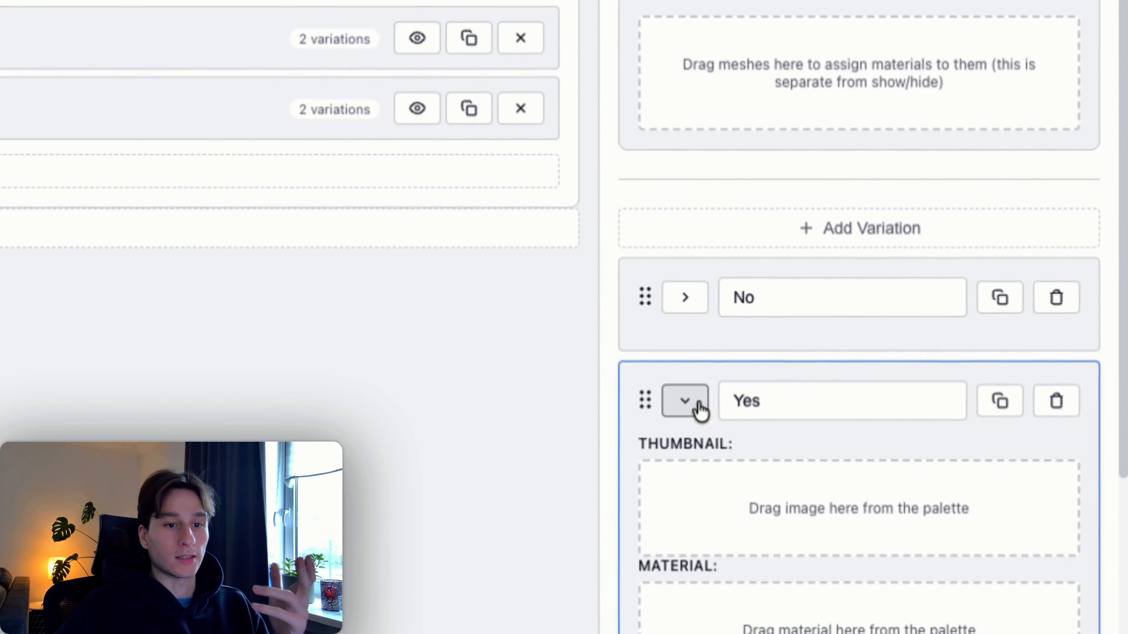
pyautogui.scroll(-8, 742, 478)
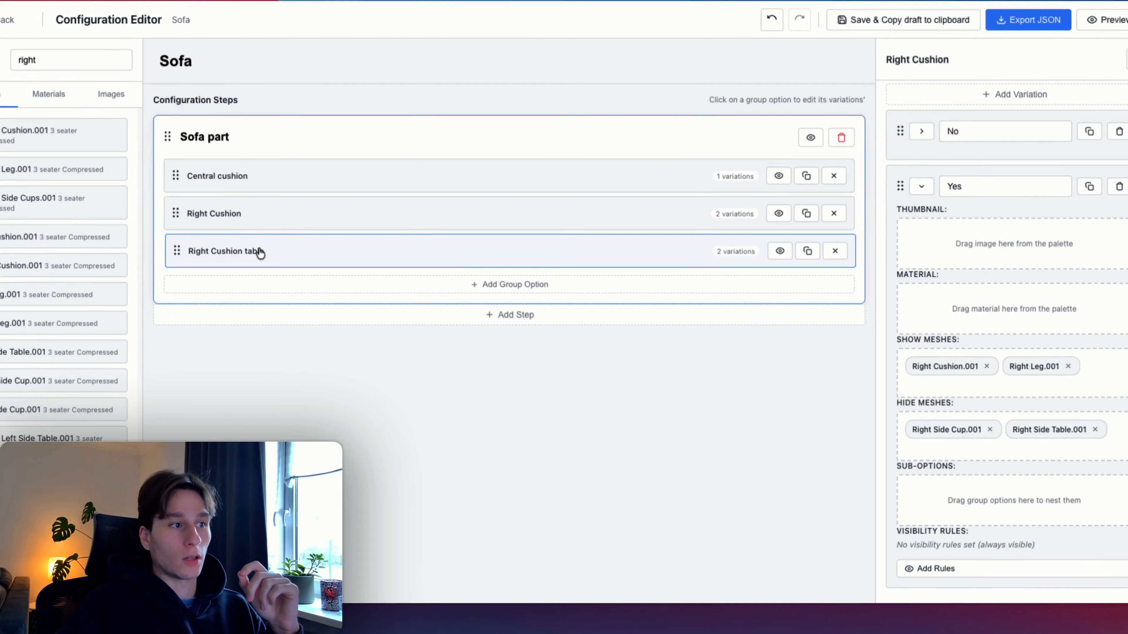
pyautogui.moveTo(285, 270); pyautogui.dragTo(902, 502)
pyautogui.moveTo(1119, 461); pyautogui.dragTo(1119, 464)
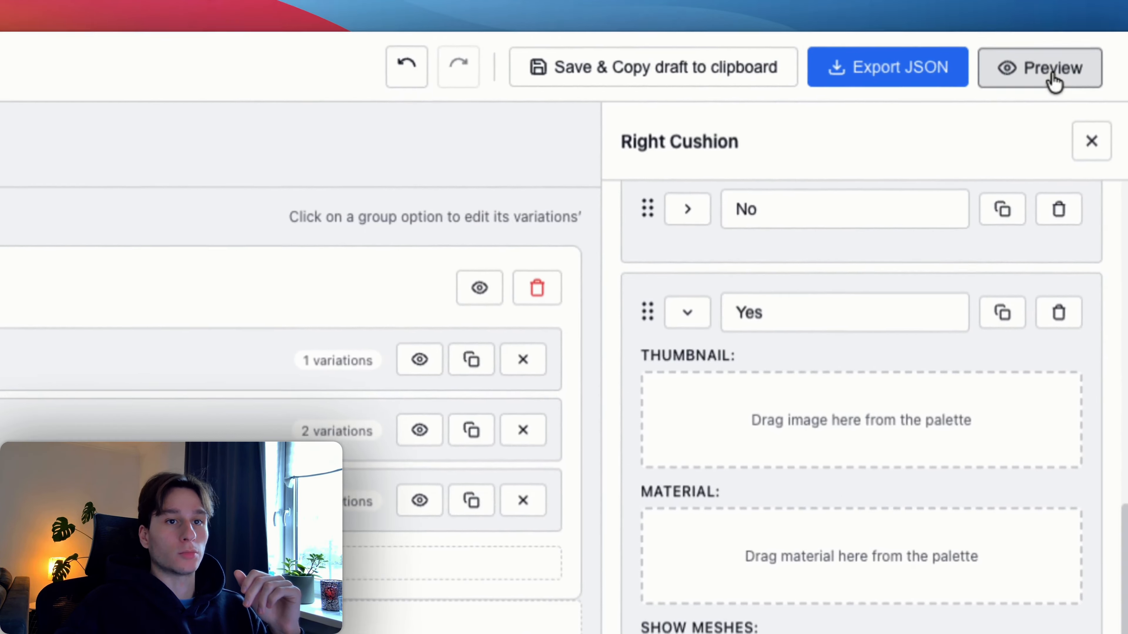
# - Preview the configuration, choose Yes for the Right Cushion, toggle its nested table option between Yes and No, and return to the editor
pyautogui.click(1053, 71)
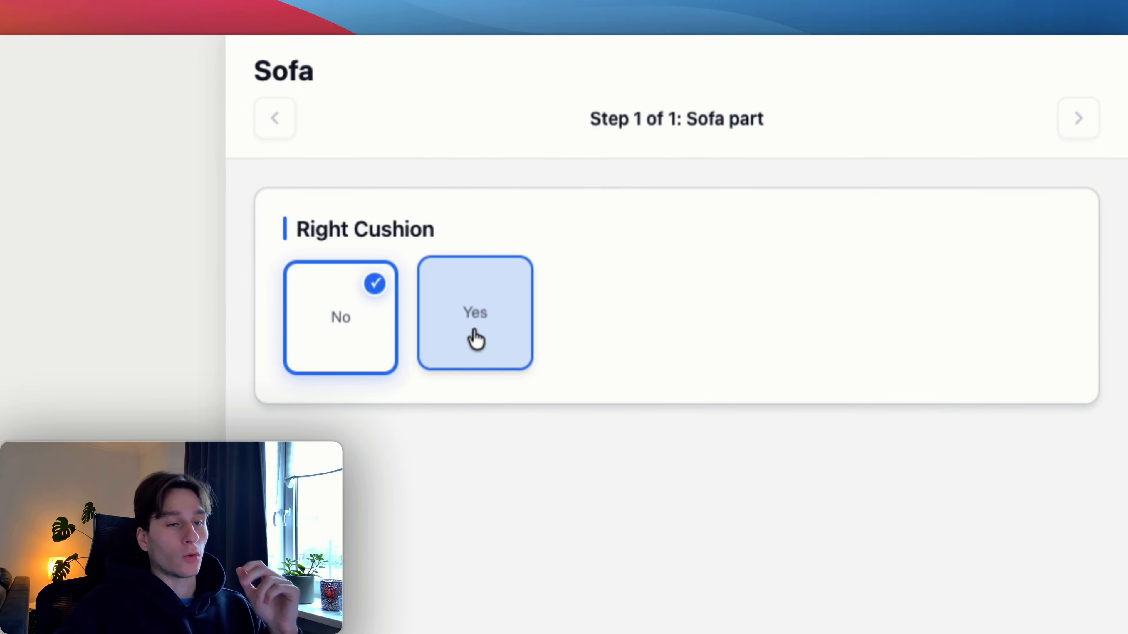
pyautogui.click(475, 340)
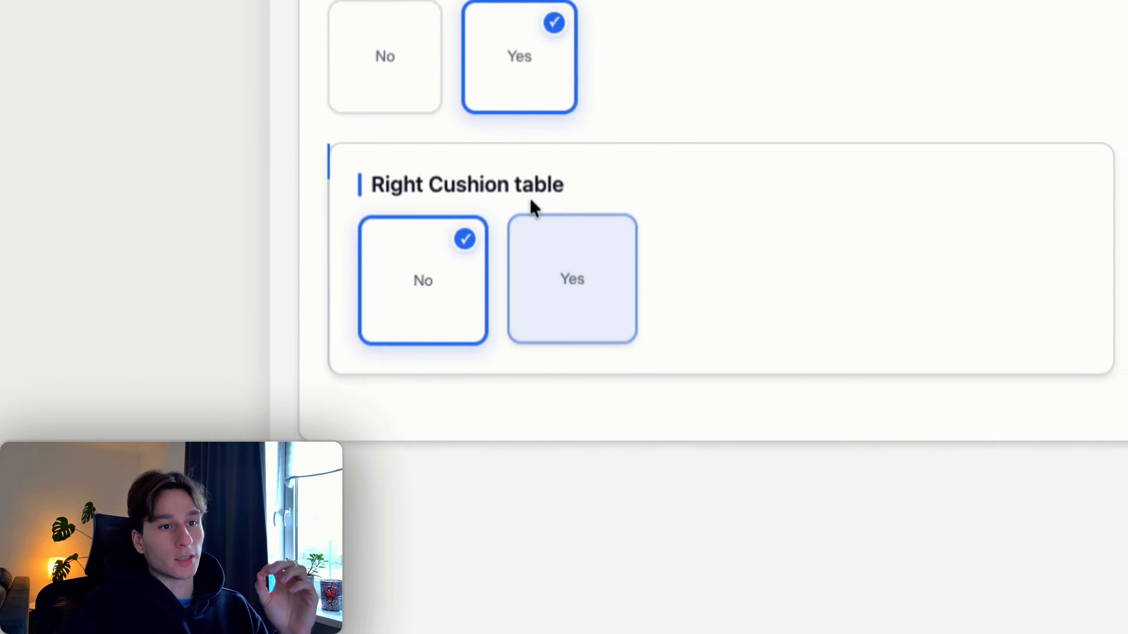
pyautogui.click(511, 554)
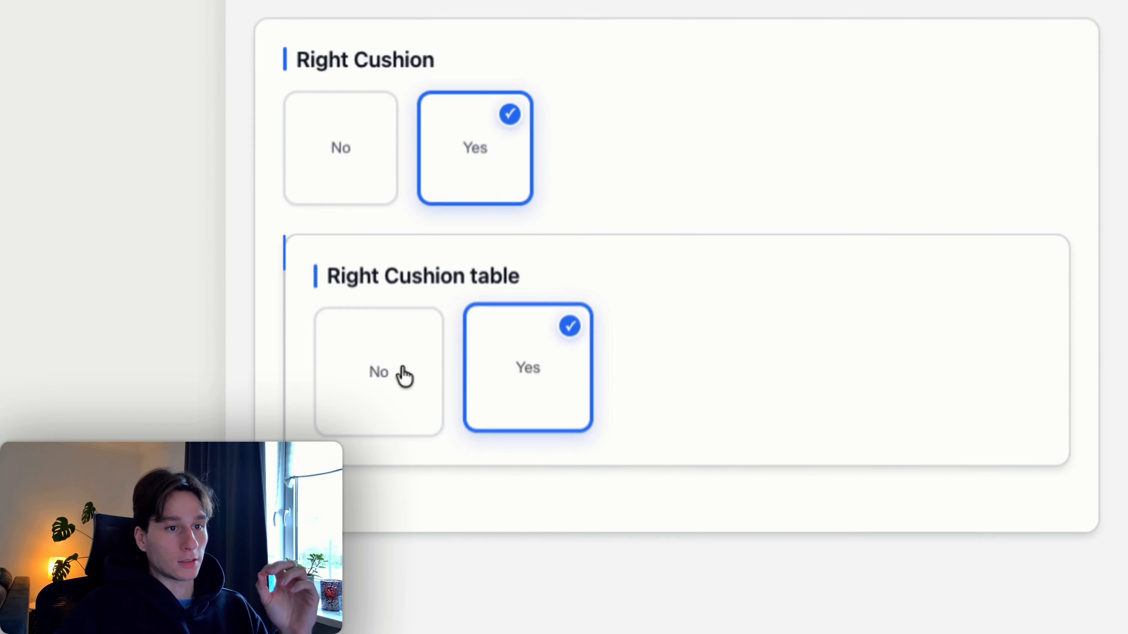
pyautogui.click(375, 373)
pyautogui.click(528, 377)
pyautogui.click(377, 373)
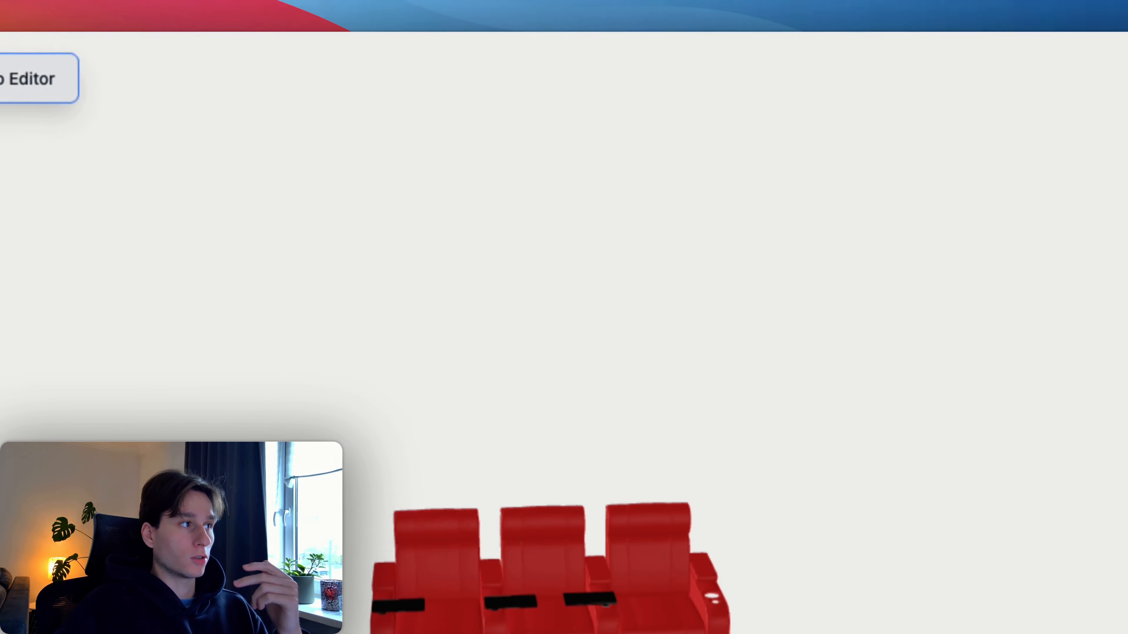
pyautogui.click(28, 78)
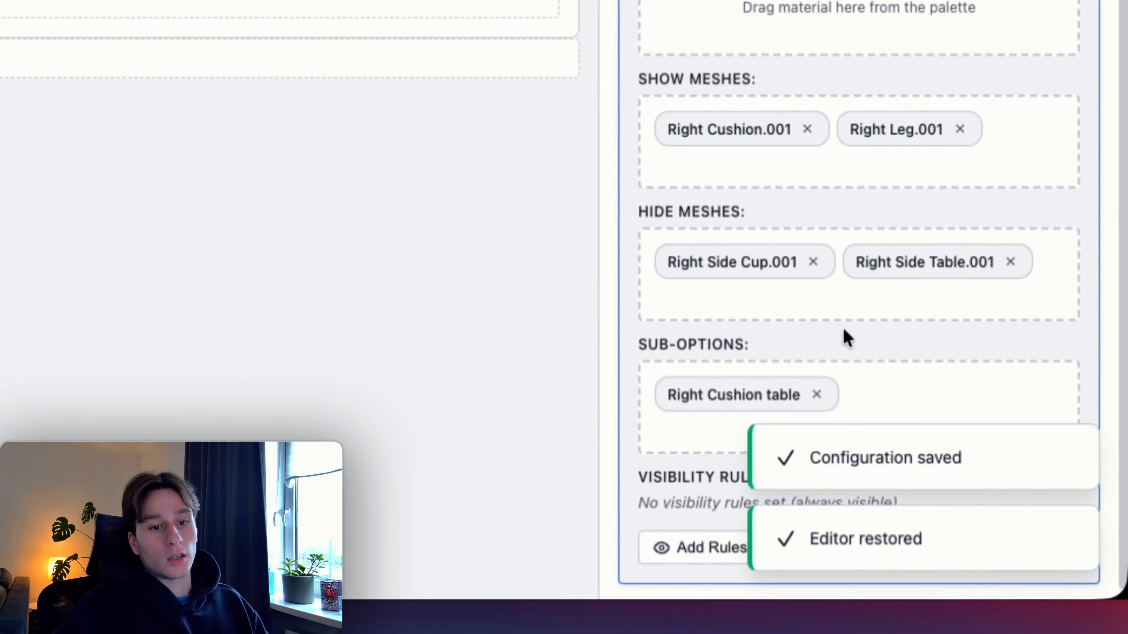
# - Remove Right Cushion table from the Yes variation's sub-options, and add a visibility rule showing that group only when Right Cushion equals Yes
pyautogui.click(817, 396)
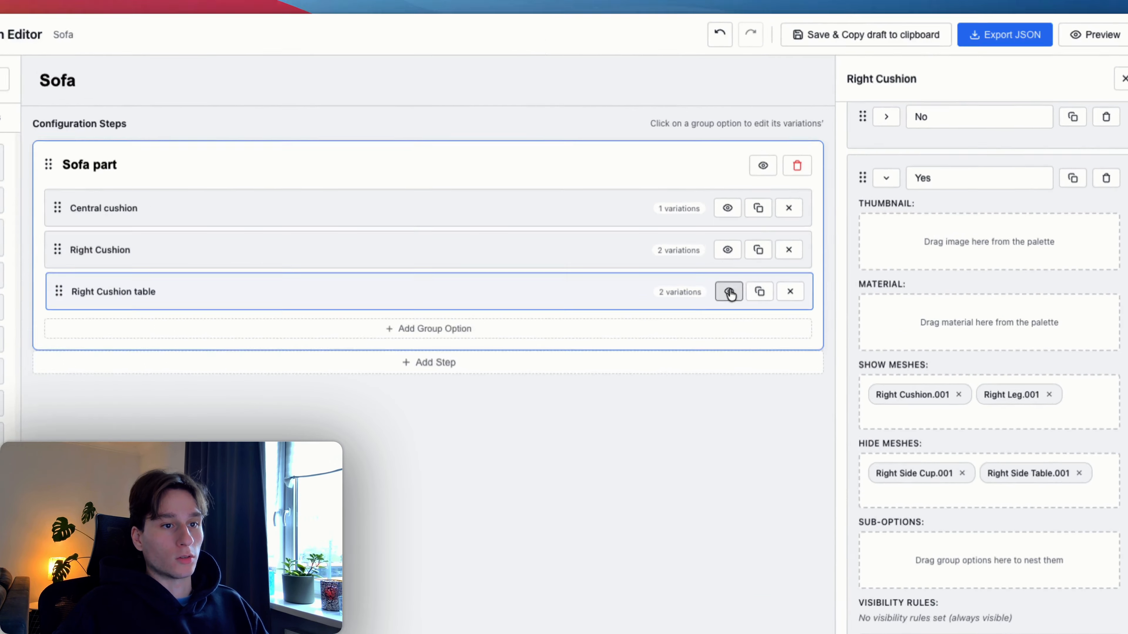
pyautogui.click(773, 269)
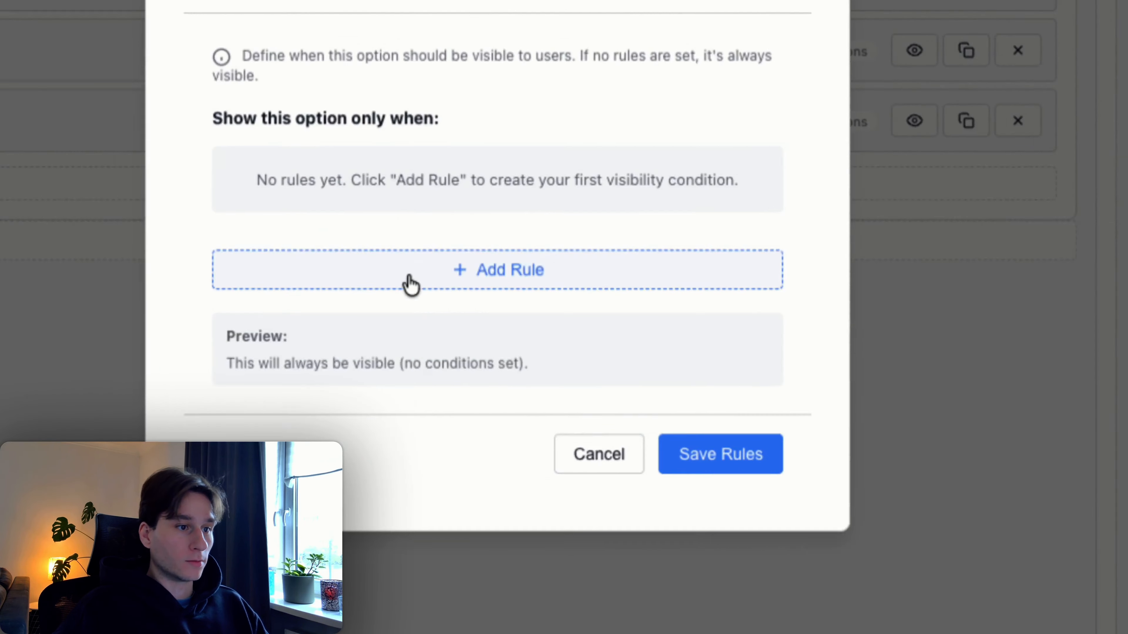
pyautogui.click(410, 284)
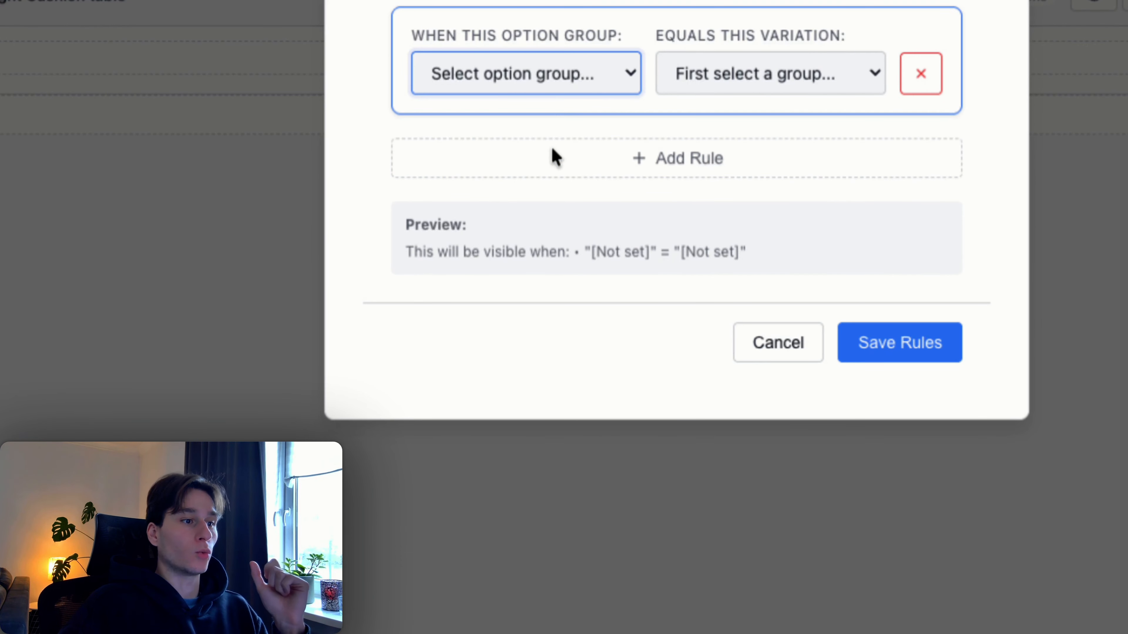
pyautogui.click(560, 133)
pyautogui.click(829, 83)
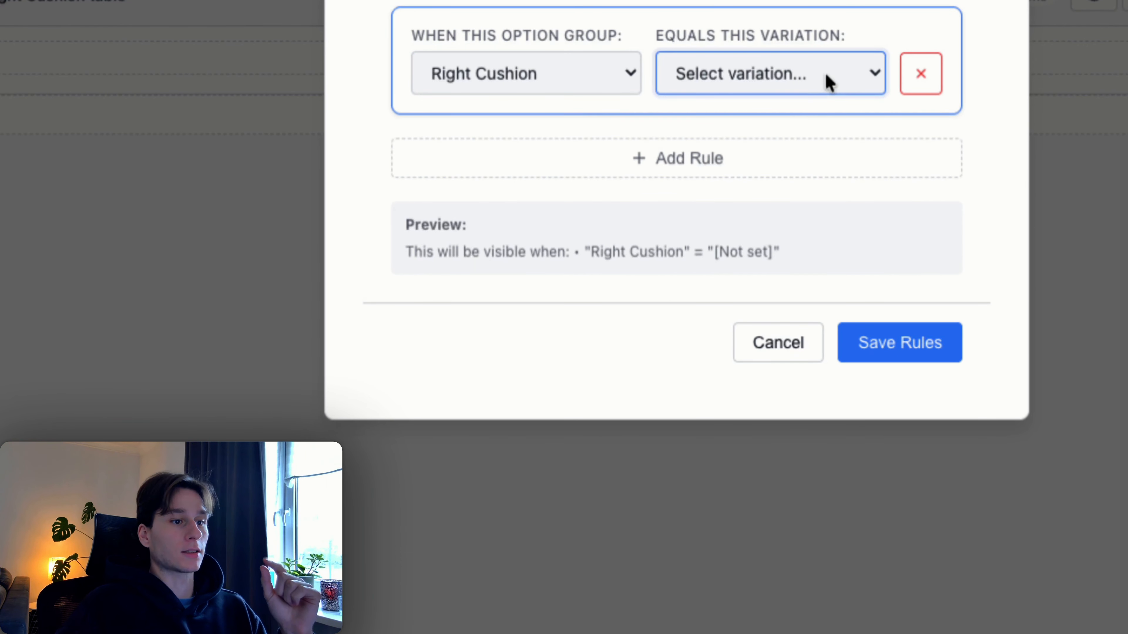
pyautogui.click(900, 362)
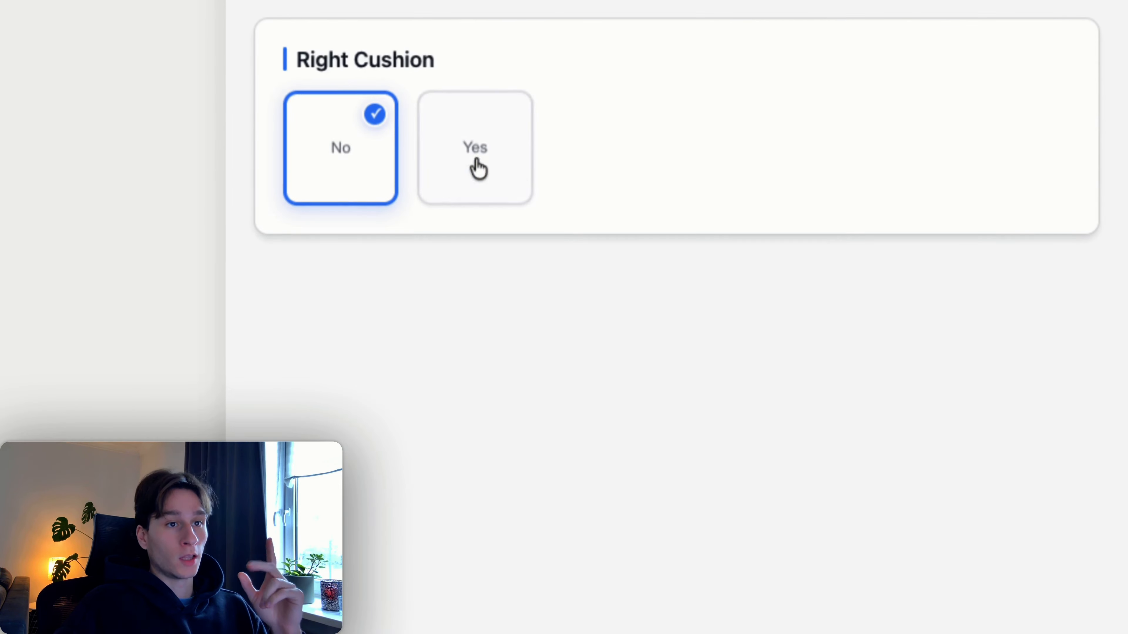
# - Test the table's visibility rule in the preview by choosing Yes for the Right Cushion and trying the table options, and return to the editor
pyautogui.click(466, 177)
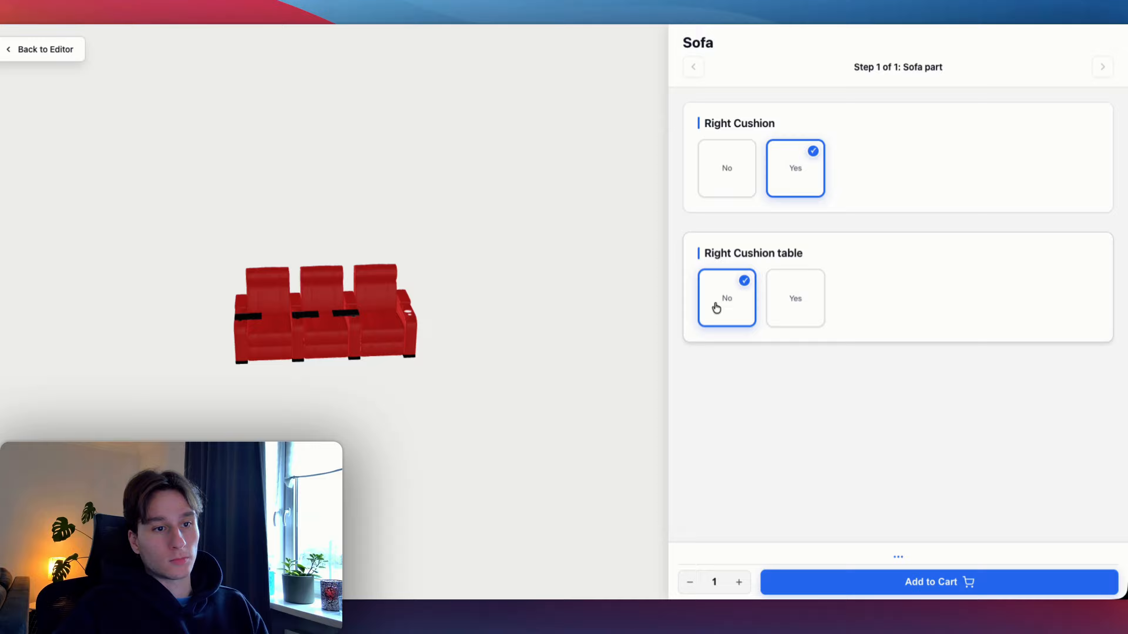
pyautogui.click(821, 327)
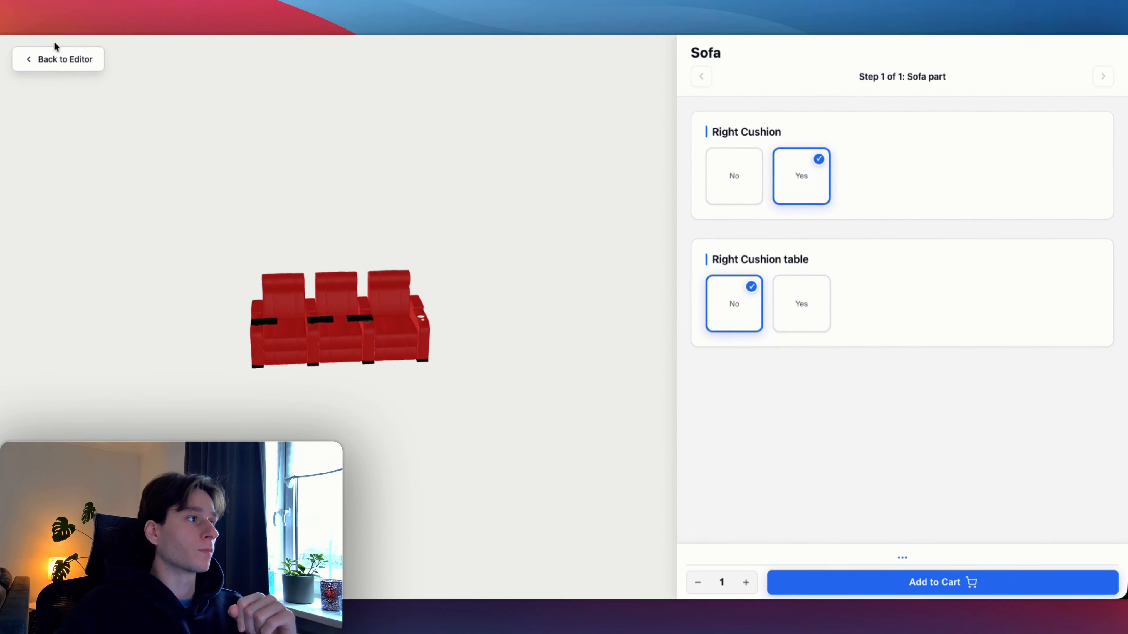
pyautogui.click(57, 57)
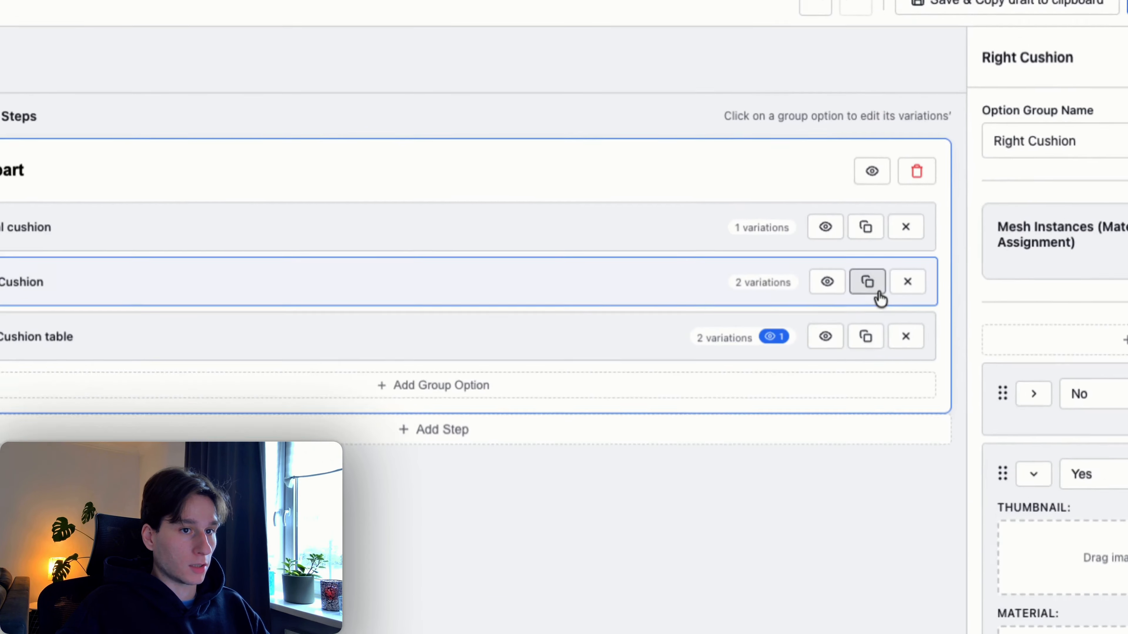
# - Duplicate the Right Cushion option group and rename the copy to Right Cushion Cup
pyautogui.click(799, 235)
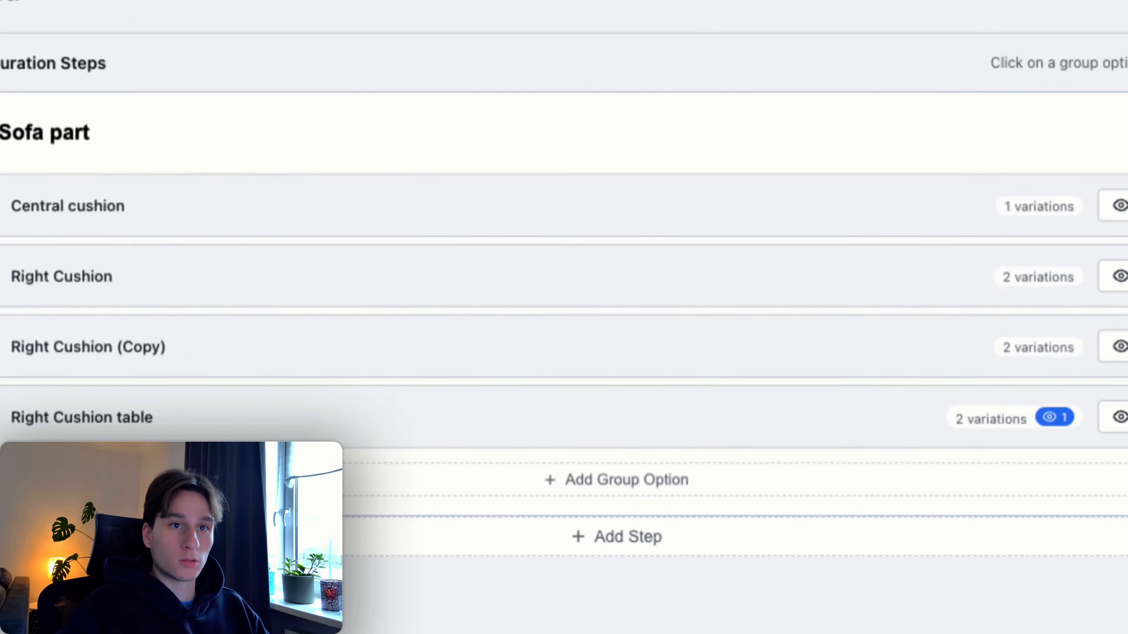
pyautogui.click(629, 184)
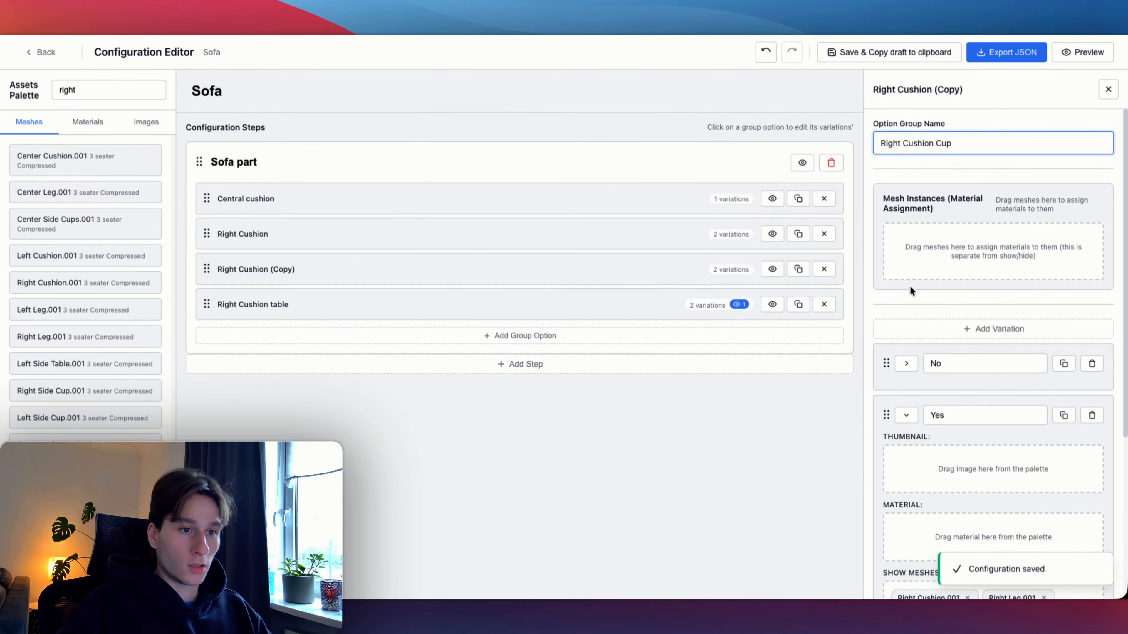
# - Remove Right Cushion.001, Right Leg.001 and Right Side Table.001 from the hidden meshes of the Right Cushion Cup's No variation
pyautogui.scroll(-2, 955, 280)
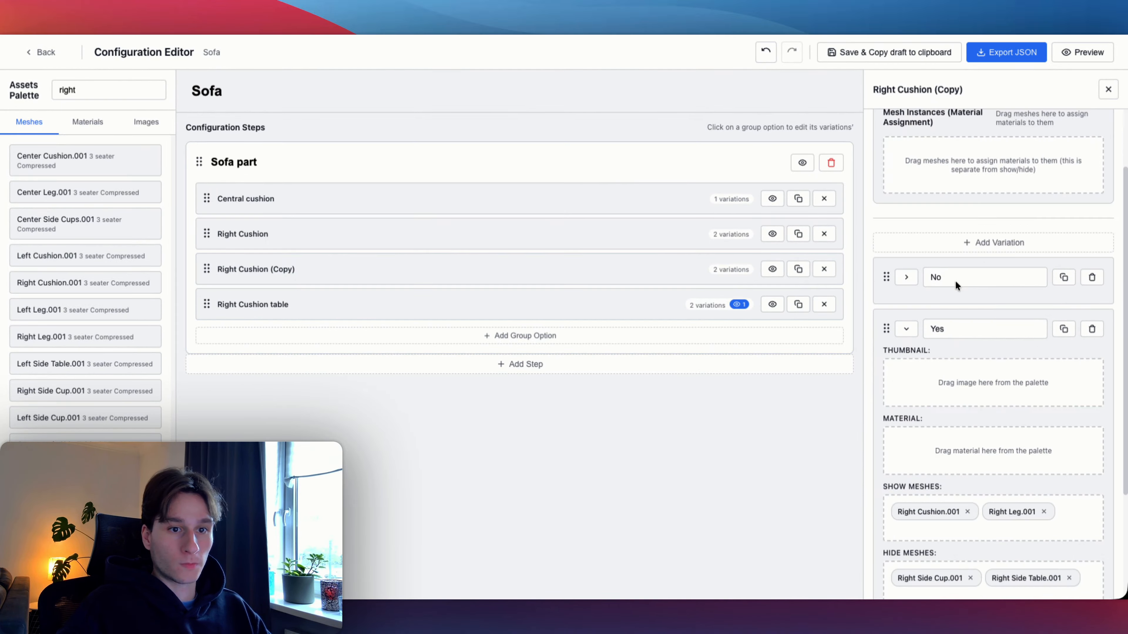
pyautogui.scroll(-1, 931, 344)
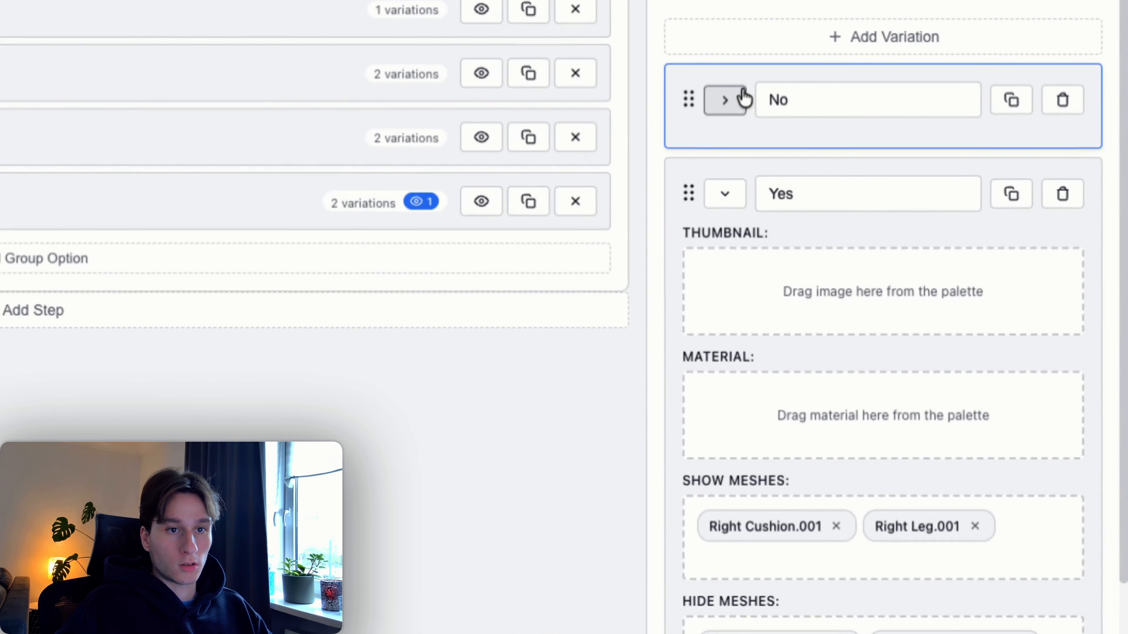
pyautogui.click(906, 250)
pyautogui.scroll(-5, 777, 291)
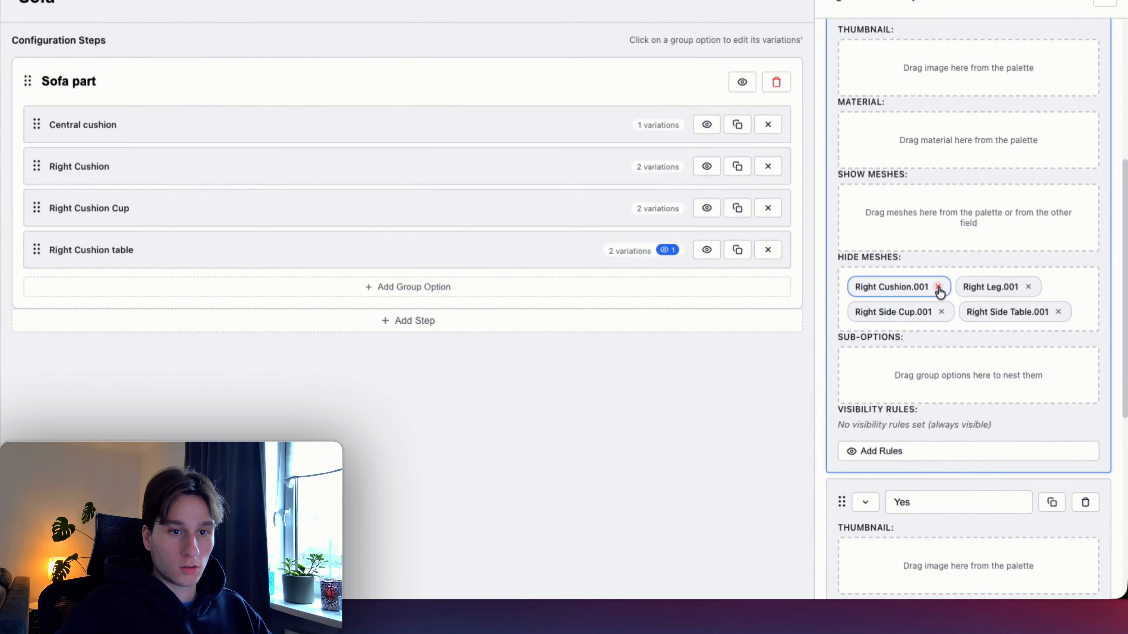
pyautogui.click(968, 336)
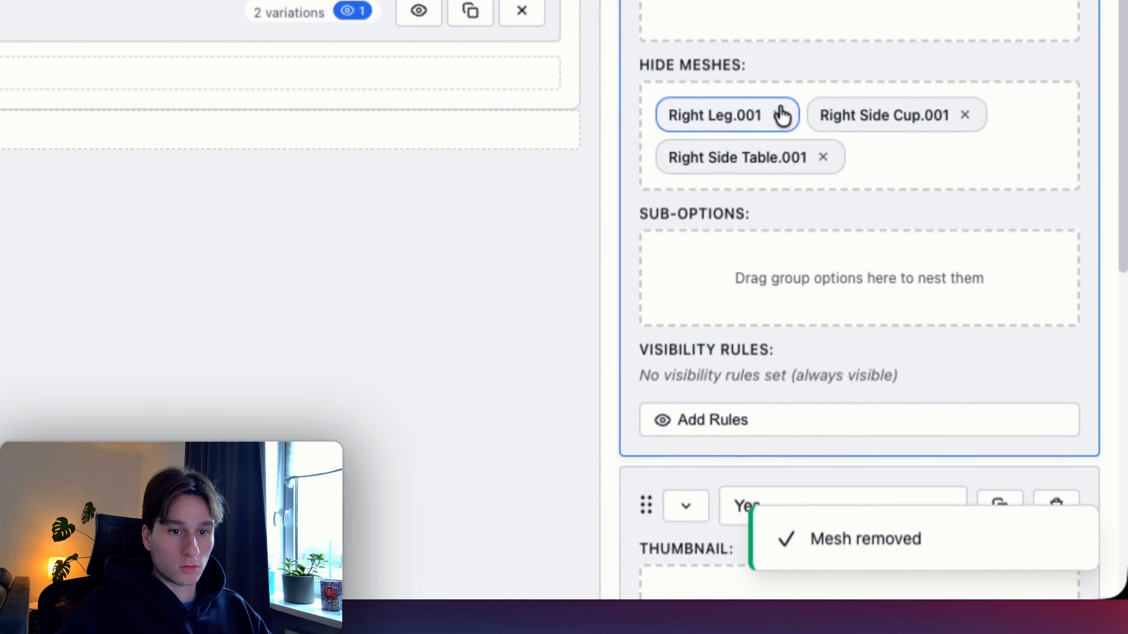
pyautogui.click(1044, 335)
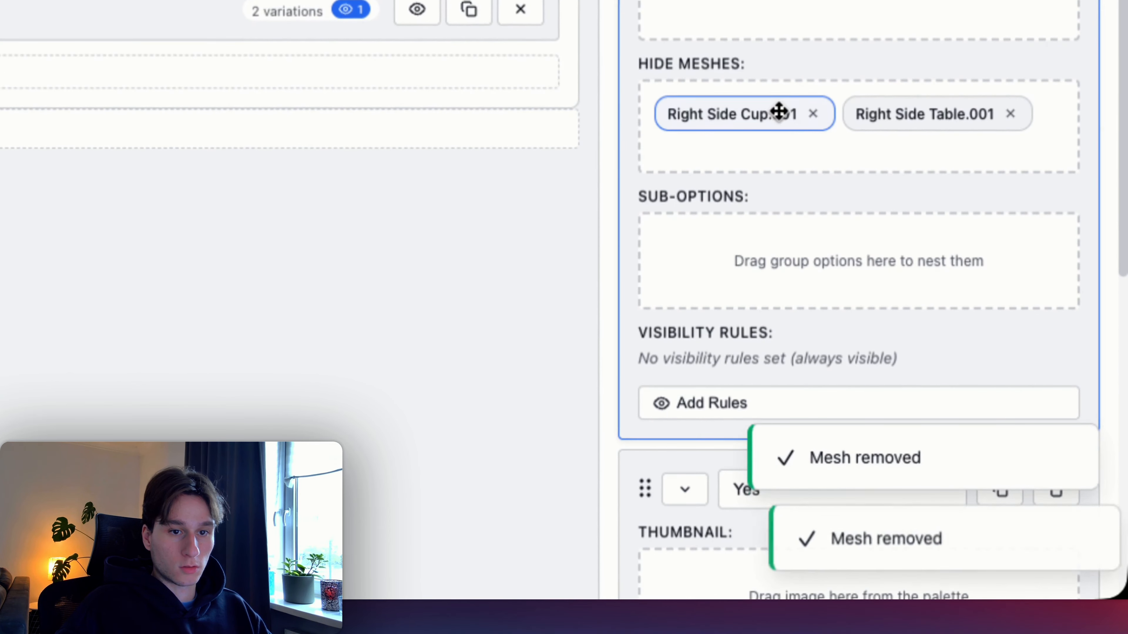
pyautogui.click(1011, 114)
# - Make Right Side Cup.001 the only mesh in the Right Cushion Cup's Yes variation and move it to the shown meshes
pyautogui.scroll(-8, 808, 123)
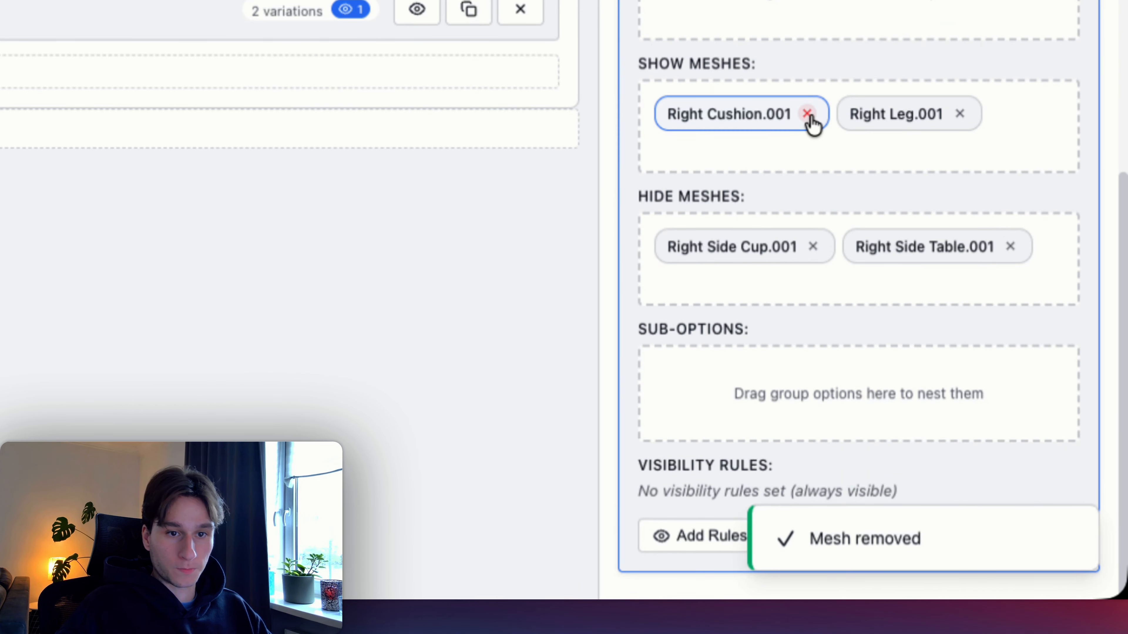
pyautogui.click(807, 114)
pyautogui.click(777, 114)
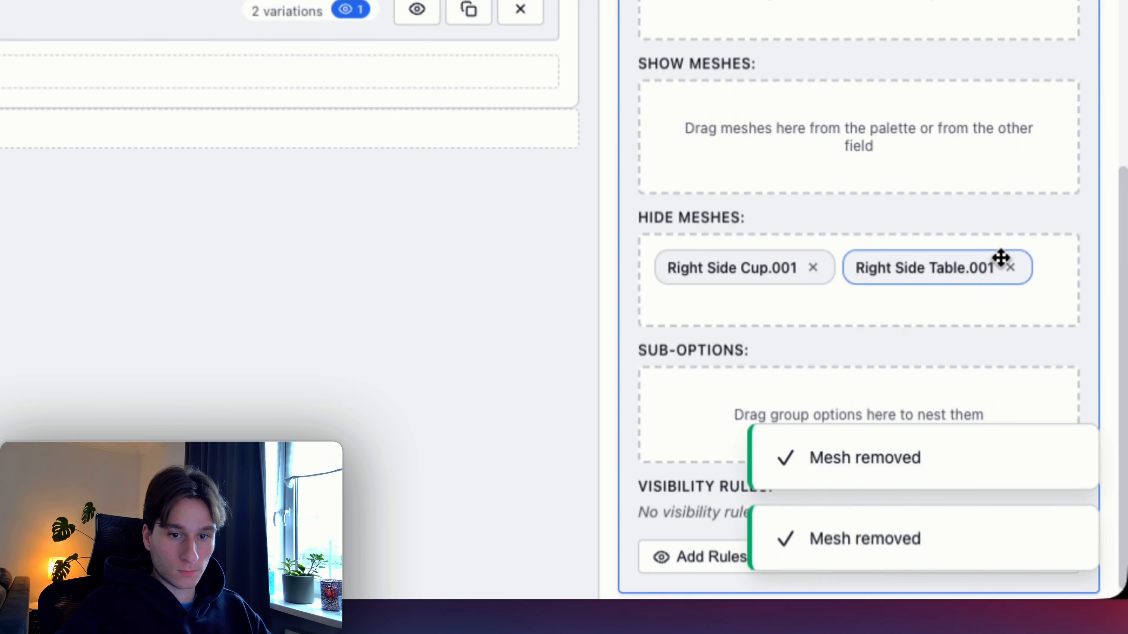
pyautogui.click(1012, 268)
pyautogui.moveTo(780, 275); pyautogui.dragTo(747, 147)
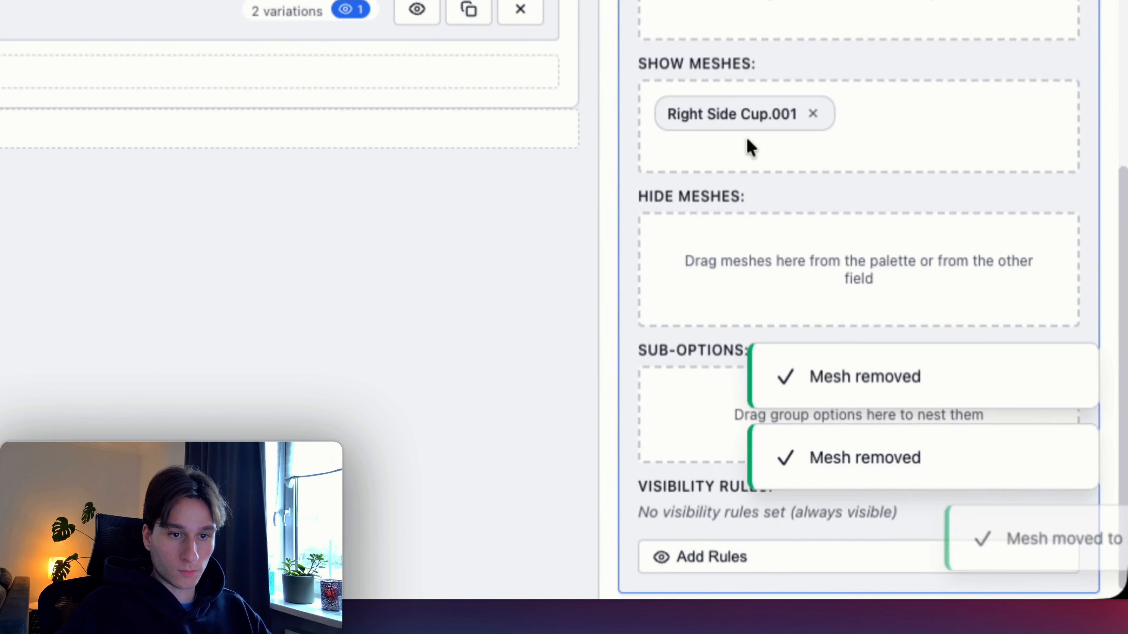
# - Nest the Right Cushion Cup option group in the sub-options of the Right Cushion's Yes variation
pyautogui.scroll(-1, 755, 157)
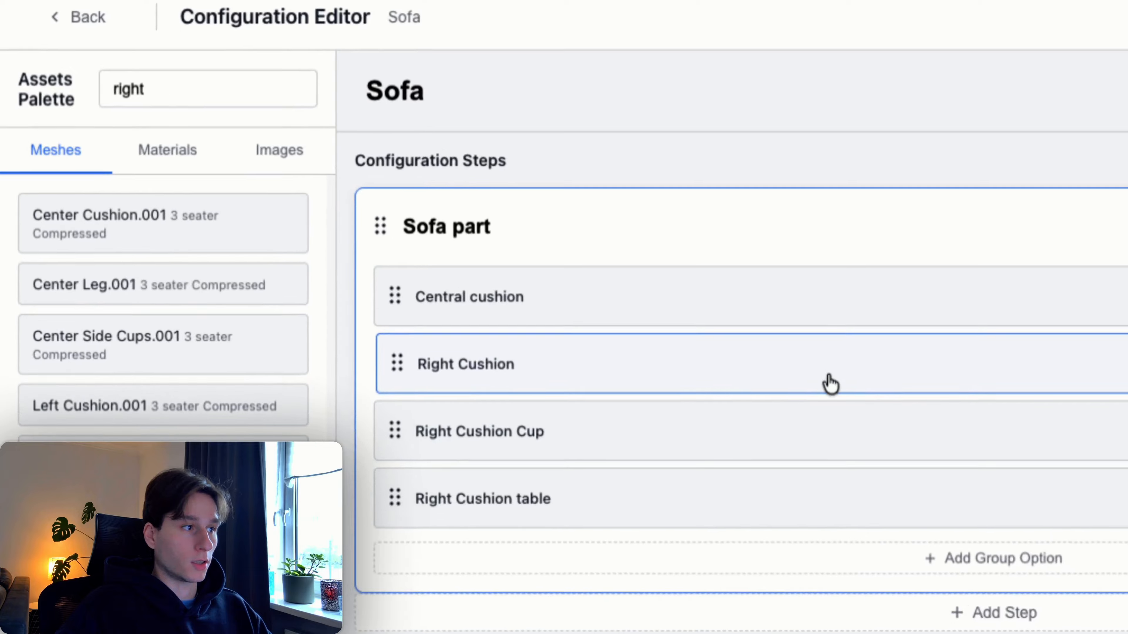
pyautogui.moveTo(608, 425); pyautogui.dragTo(911, 387)
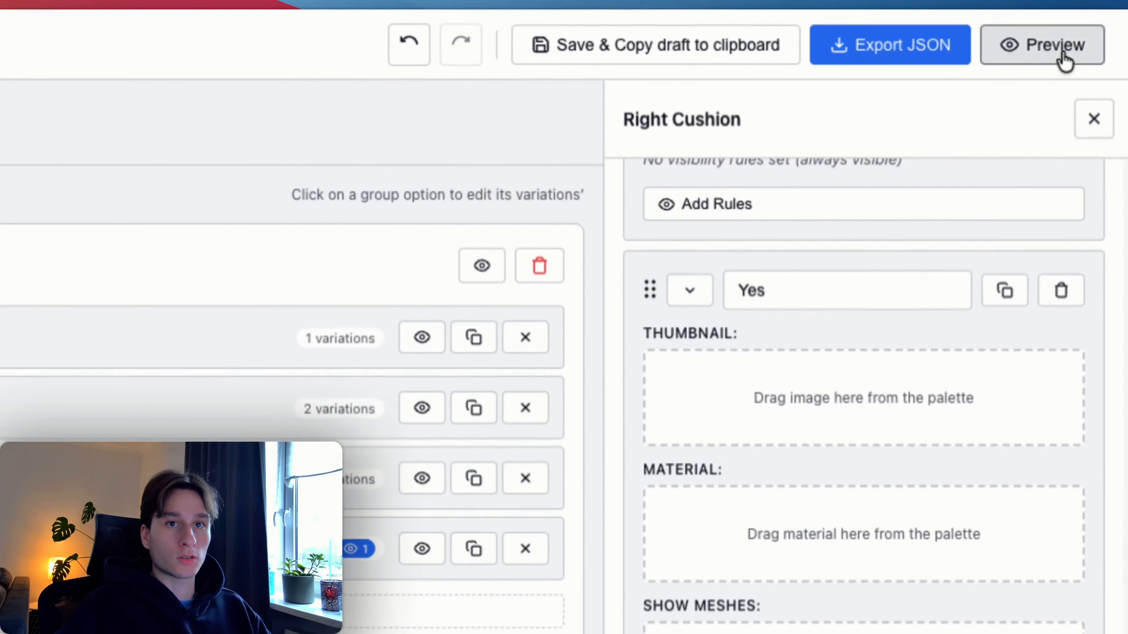
# - Preview the sofa with Yes chosen for the Right Cushion and its cup, inspect the model, and try the separate table options
pyautogui.click(1054, 47)
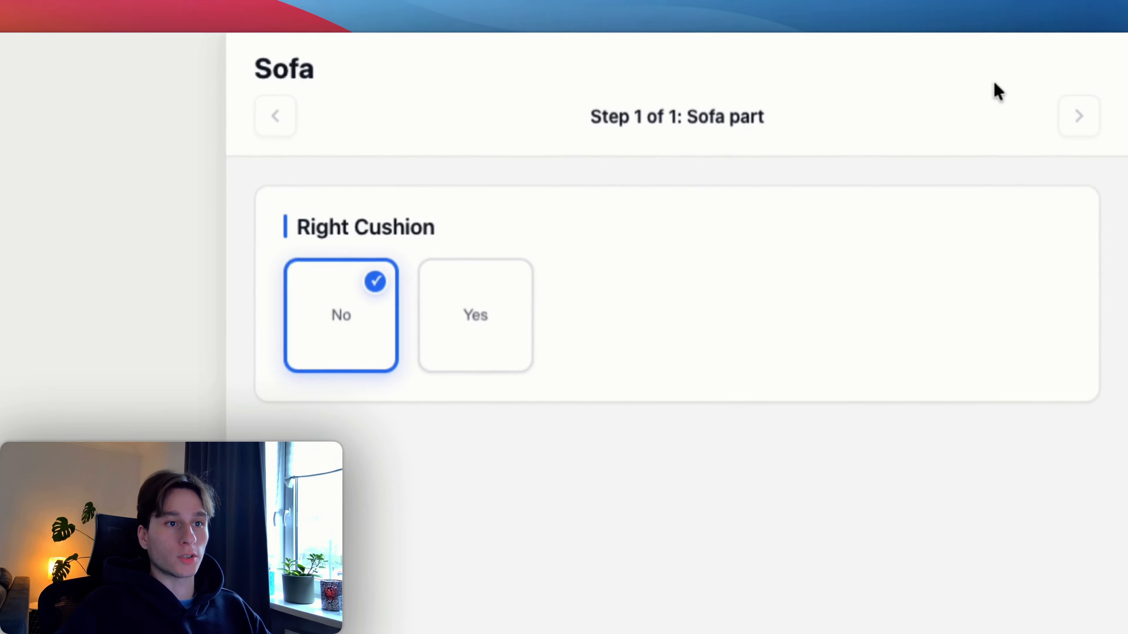
pyautogui.click(480, 316)
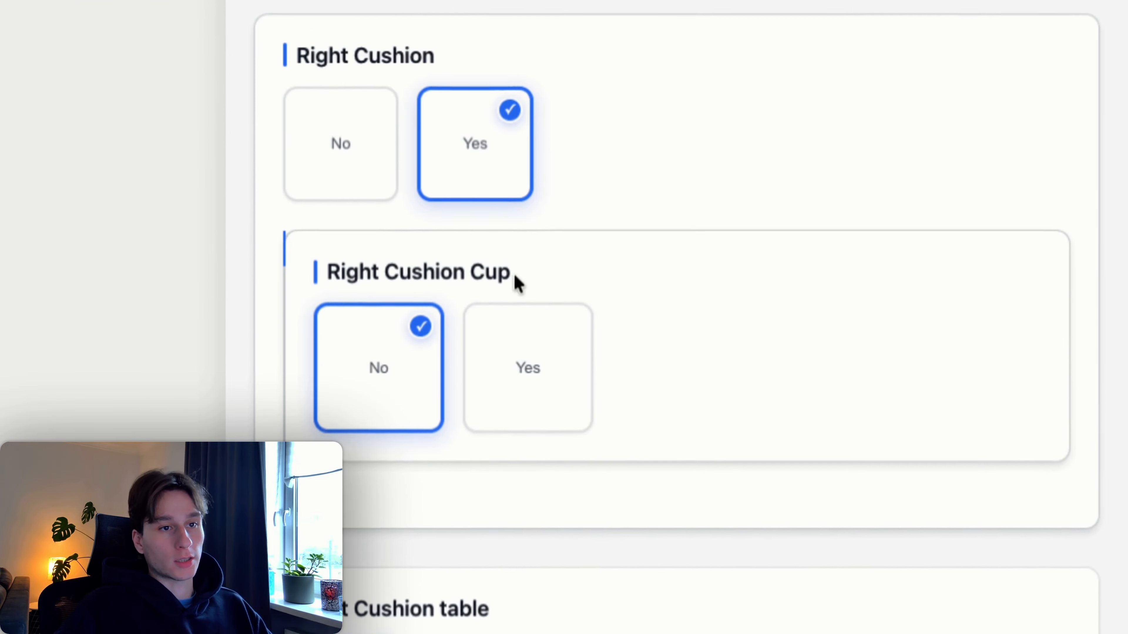
pyautogui.click(551, 320)
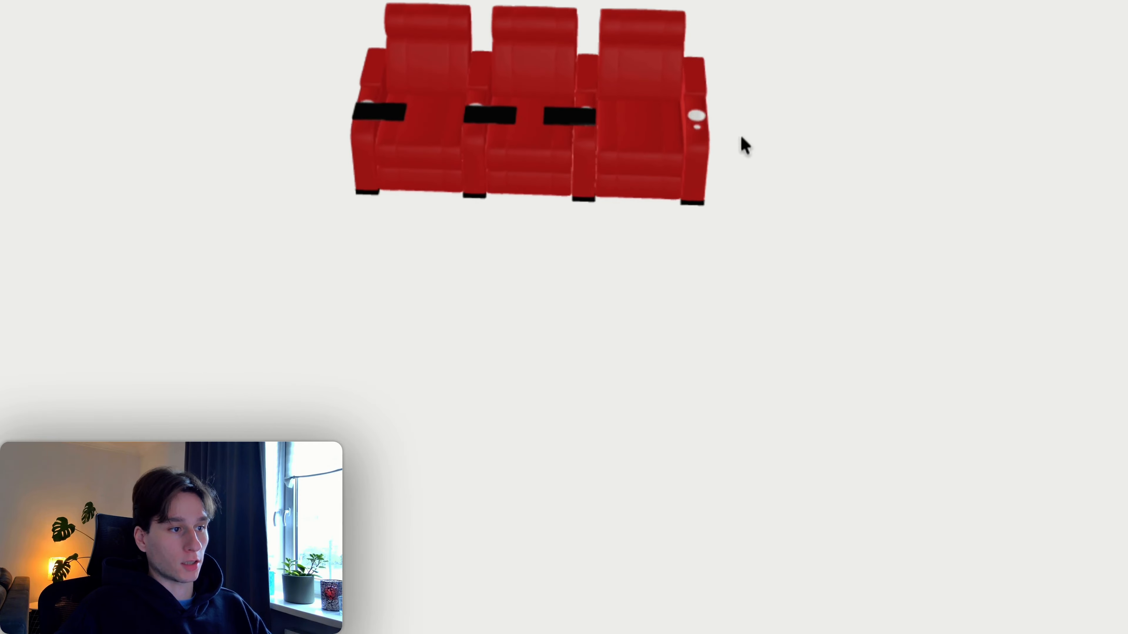
pyautogui.moveTo(740, 138); pyautogui.dragTo(660, 173)
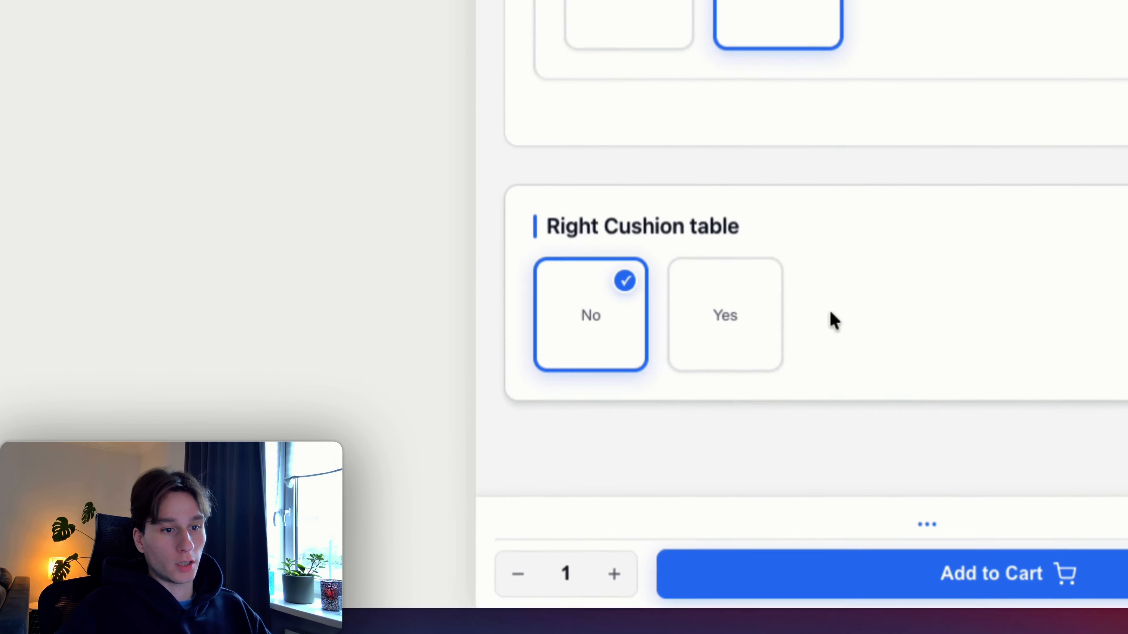
pyautogui.click(739, 318)
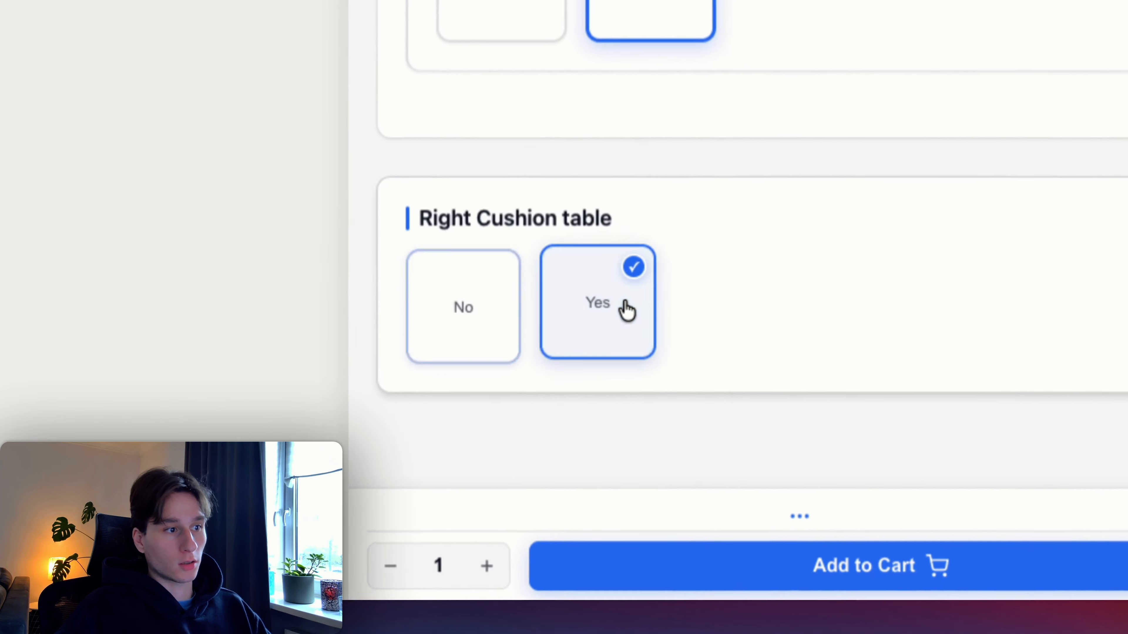
pyautogui.click(553, 302)
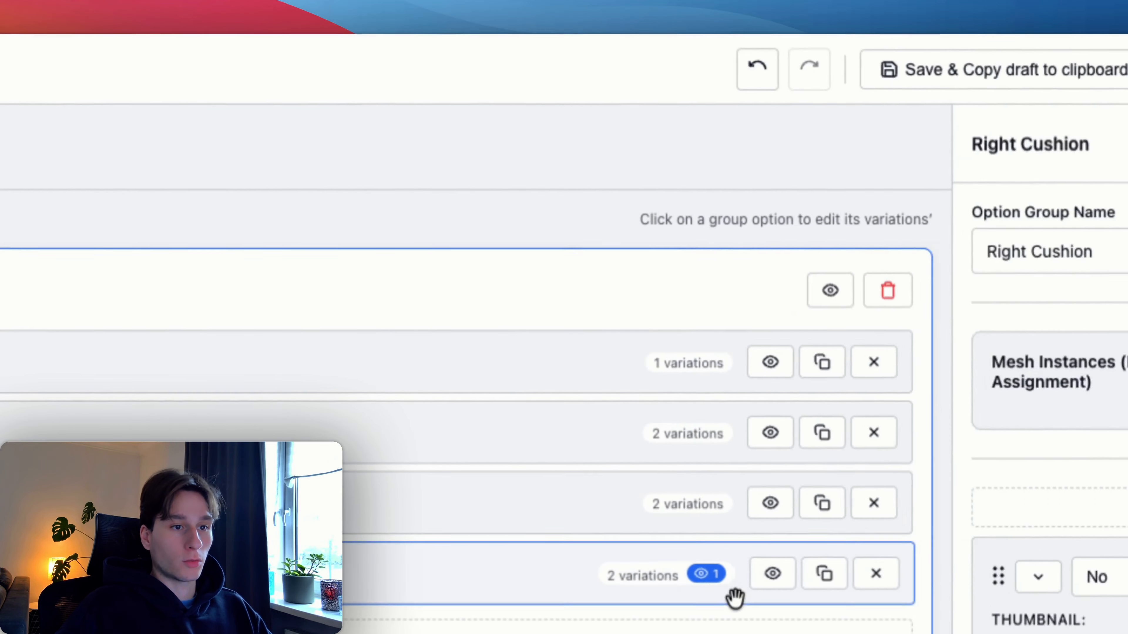
# - Delete the visibility rule of the Right Cushion table option group and save its rules
pyautogui.click(755, 575)
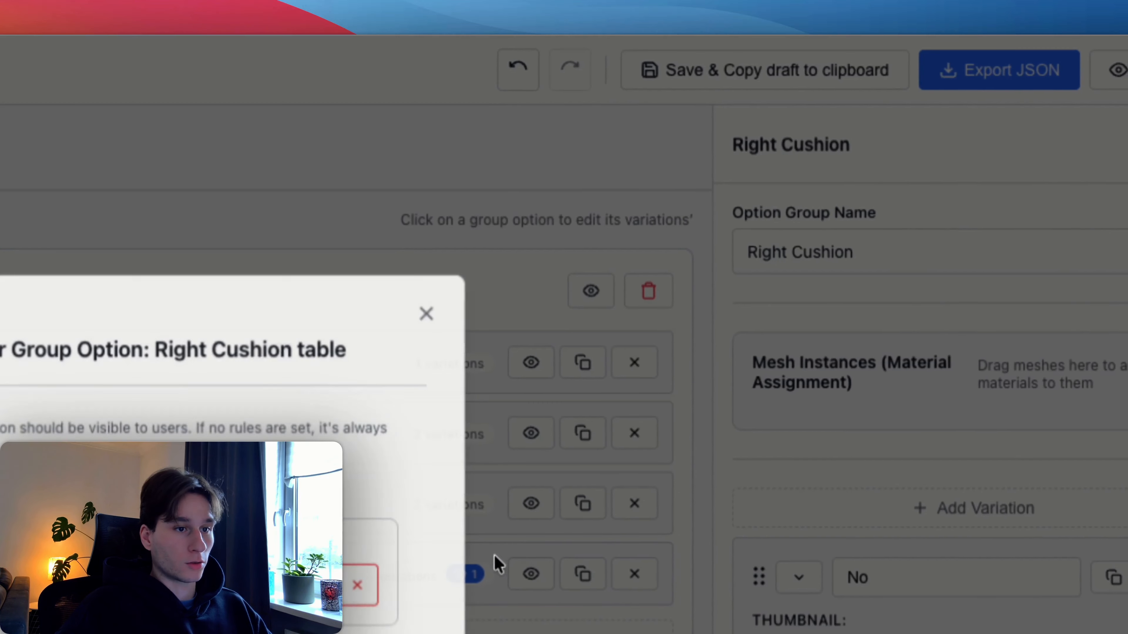
pyautogui.click(393, 428)
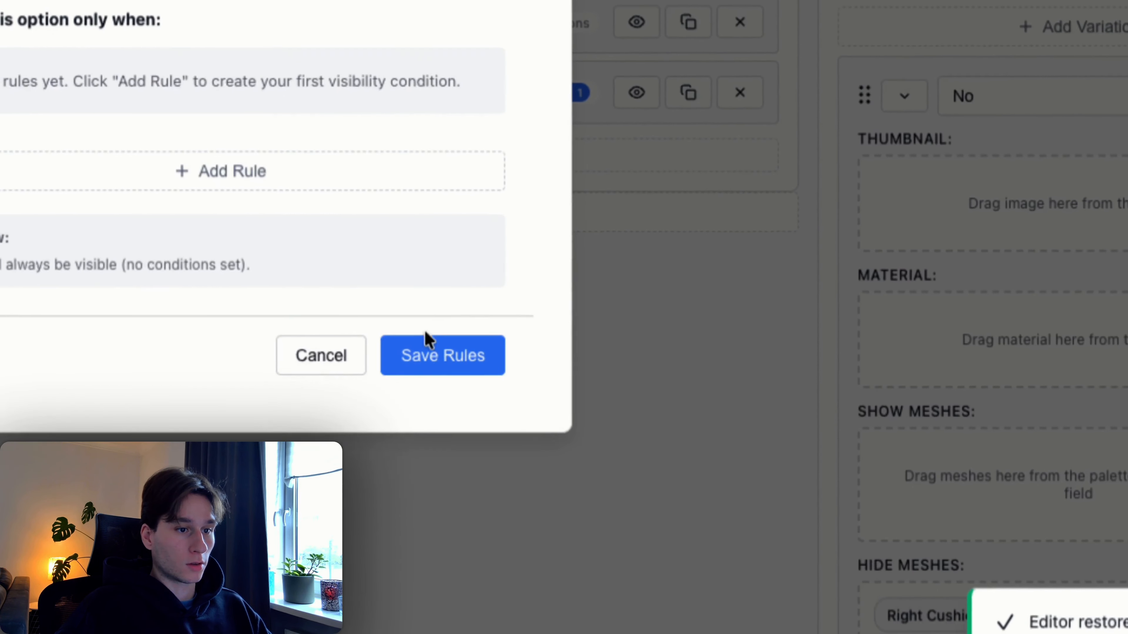
pyautogui.click(402, 366)
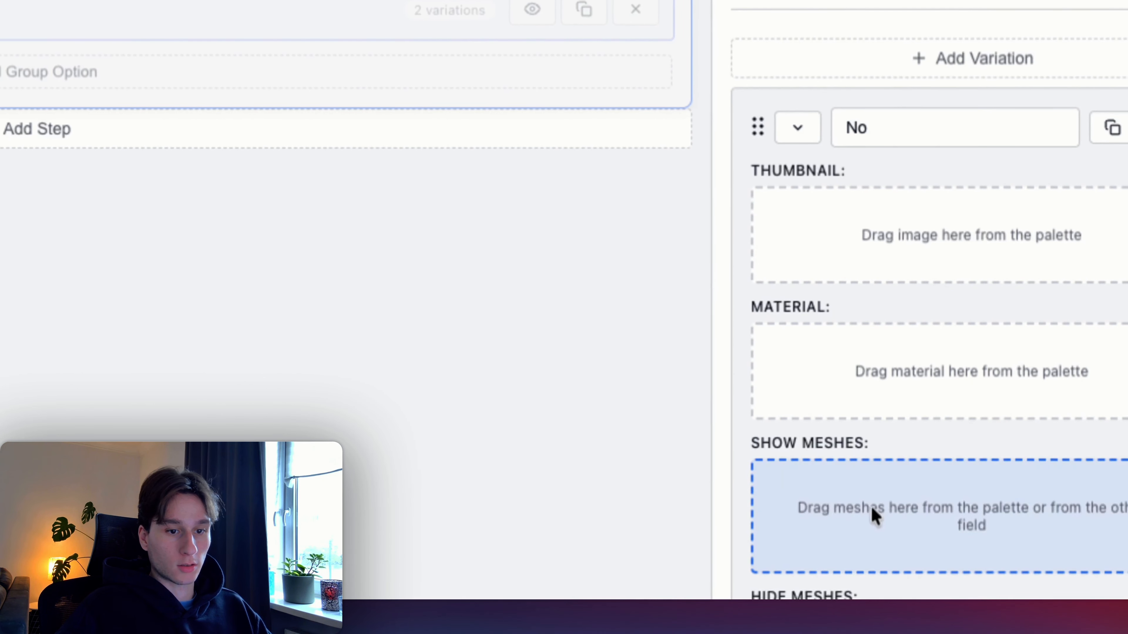
# - Nest the Right Cushion table option group in the sub-options of the Right Cushion's Yes variation
pyautogui.scroll(-15, 886, 38)
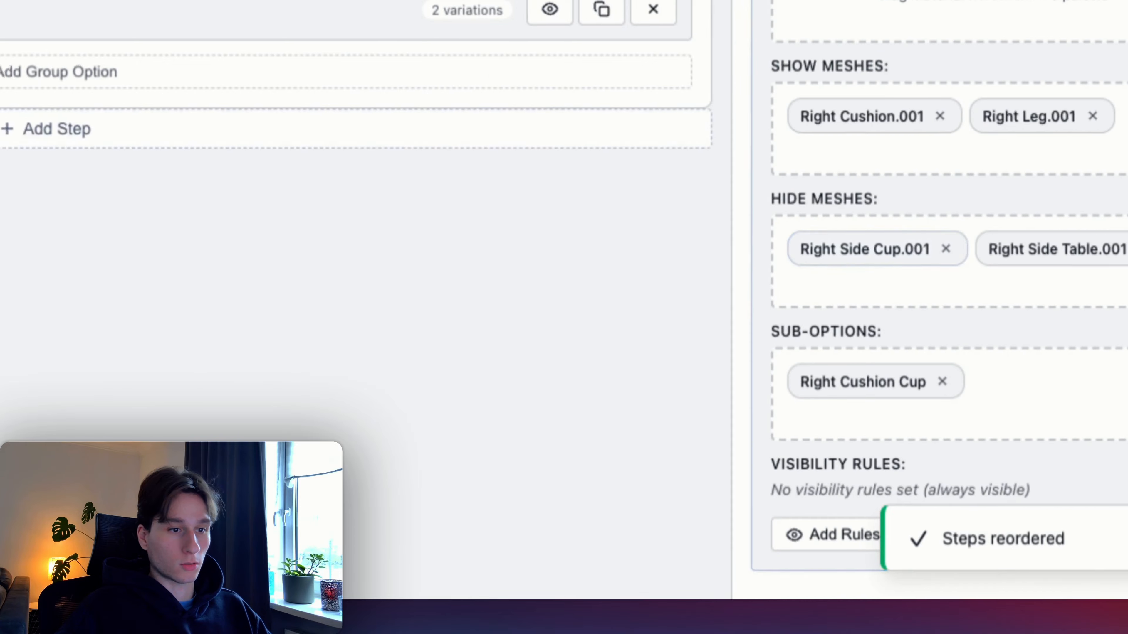
pyautogui.moveTo(144, 18); pyautogui.dragTo(876, 423)
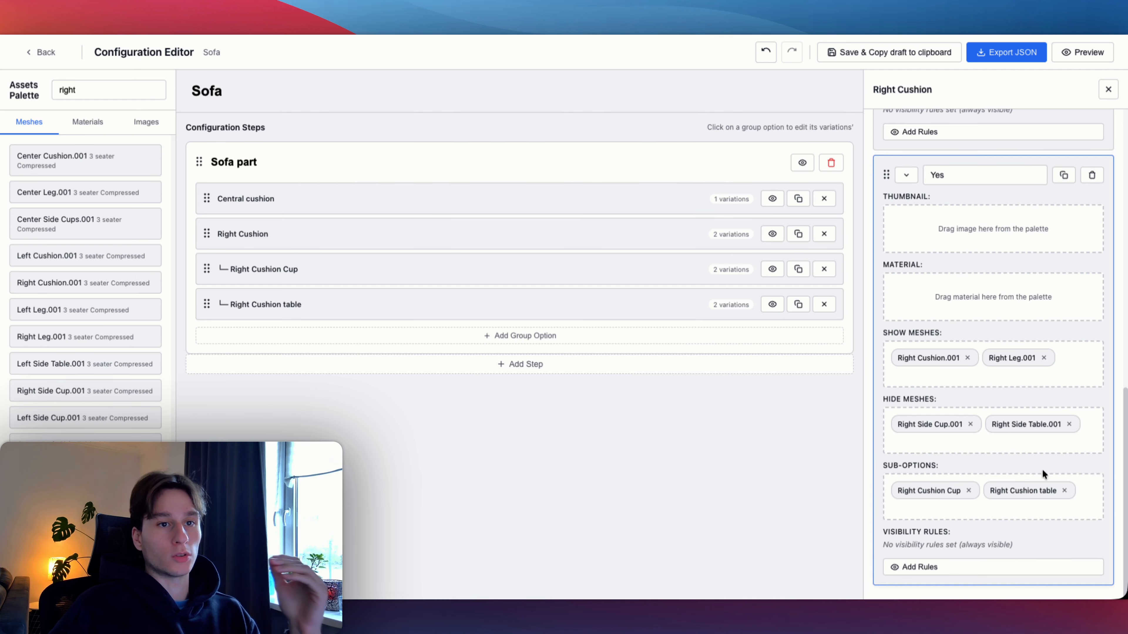
pyautogui.scroll(3, 1016, 458)
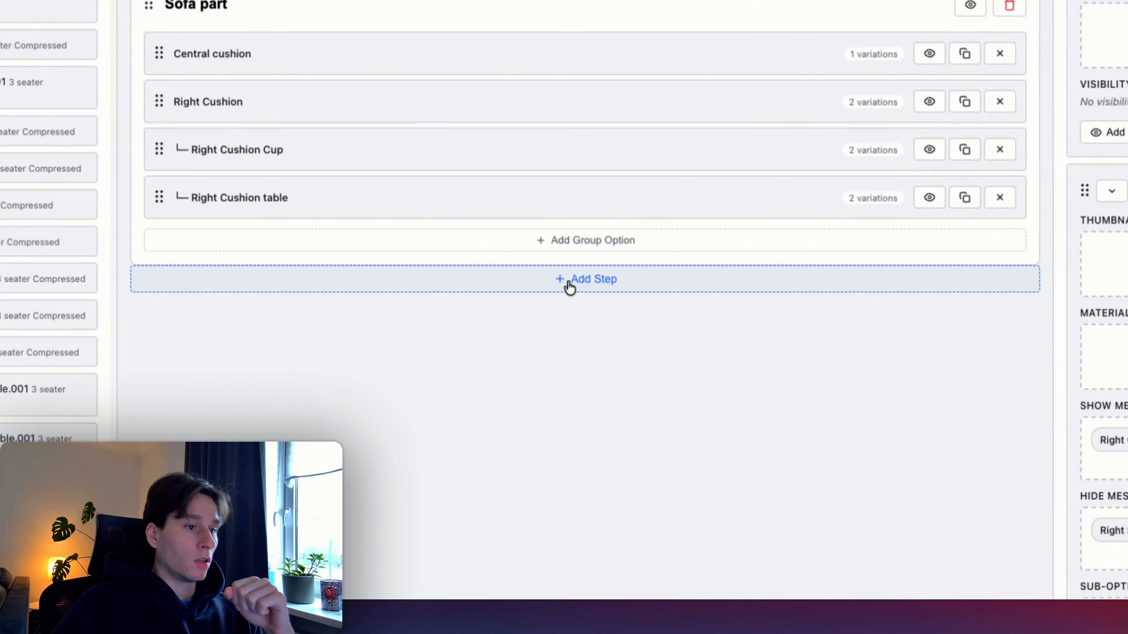
# - Add a second configuration step named Color and create an option group named Sofa colors in it
pyautogui.click(517, 365)
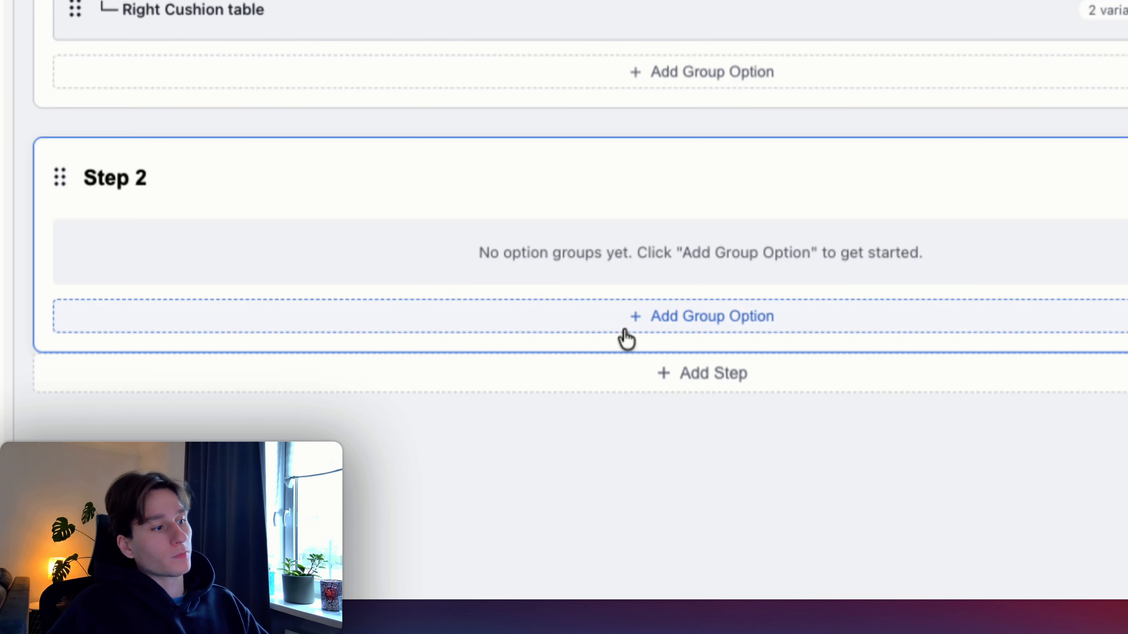
pyautogui.doubleClick(194, 173)
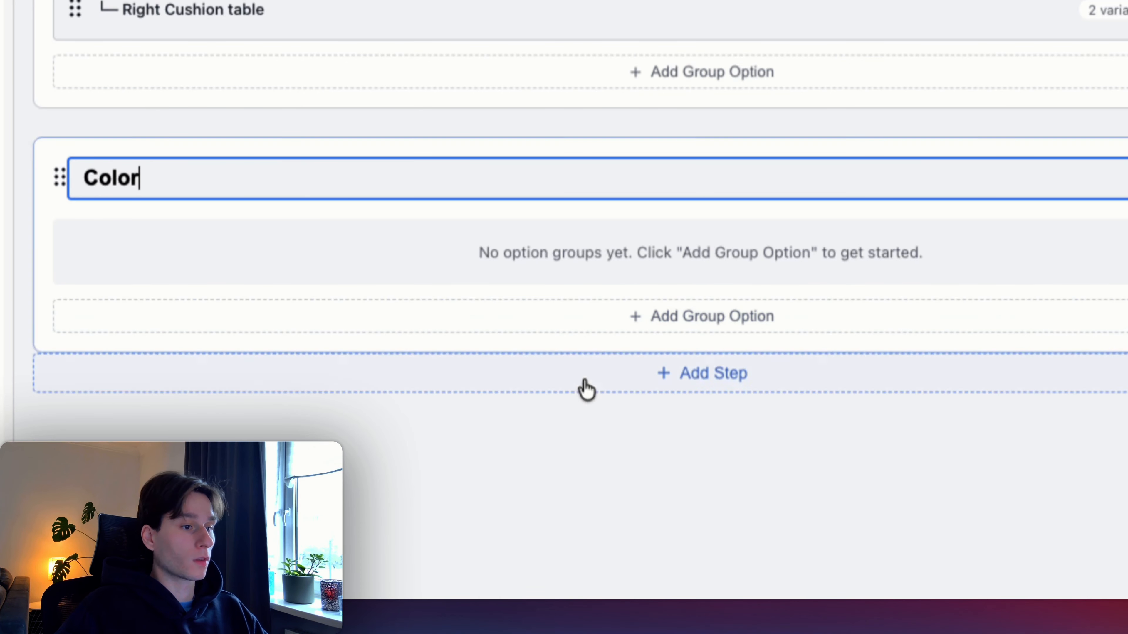
pyautogui.click(759, 323)
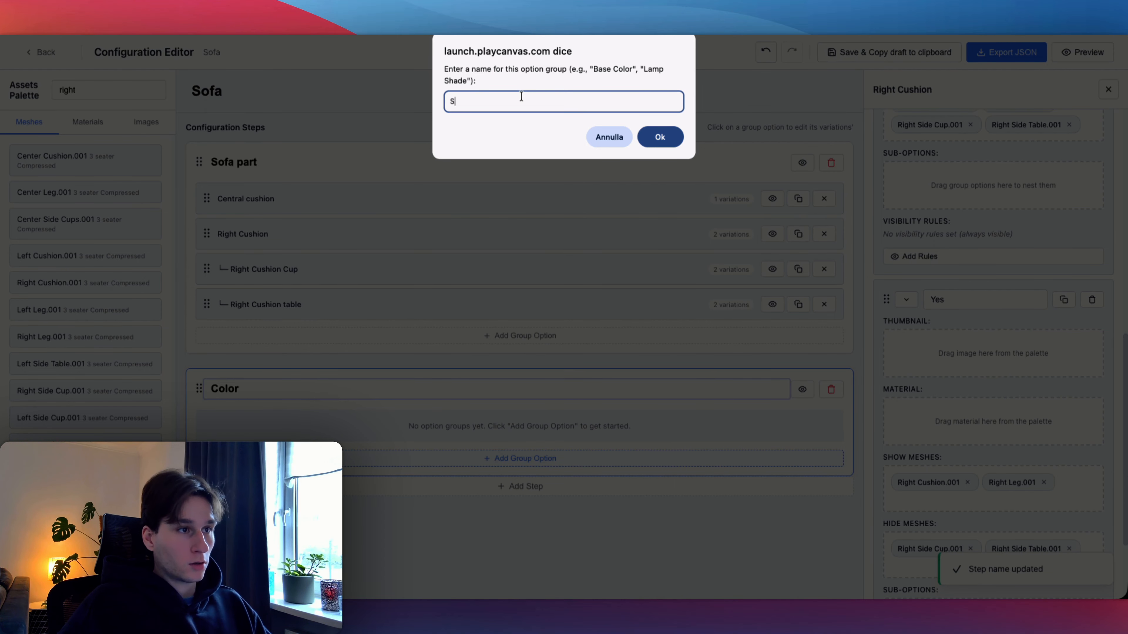
pyautogui.write('rs')
pyautogui.press('Return')
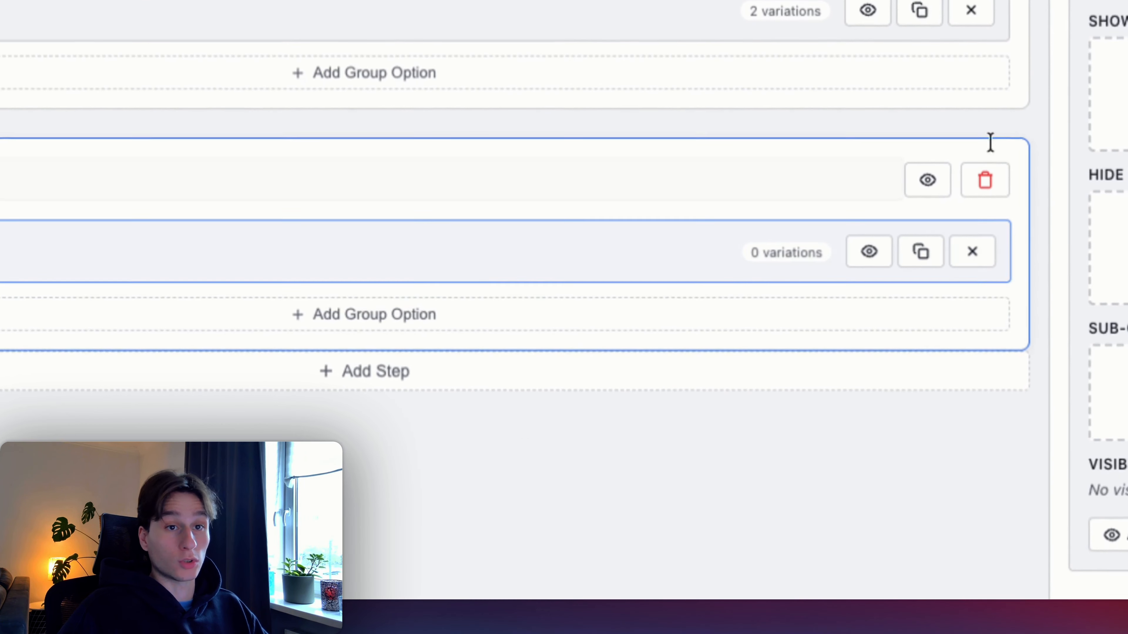
# - Assign the Center Cushion.001, Left Cushion.001 and Right Cushion.001 meshes to the Sofa colors group's material assignment
pyautogui.scroll(6, 1039, 267)
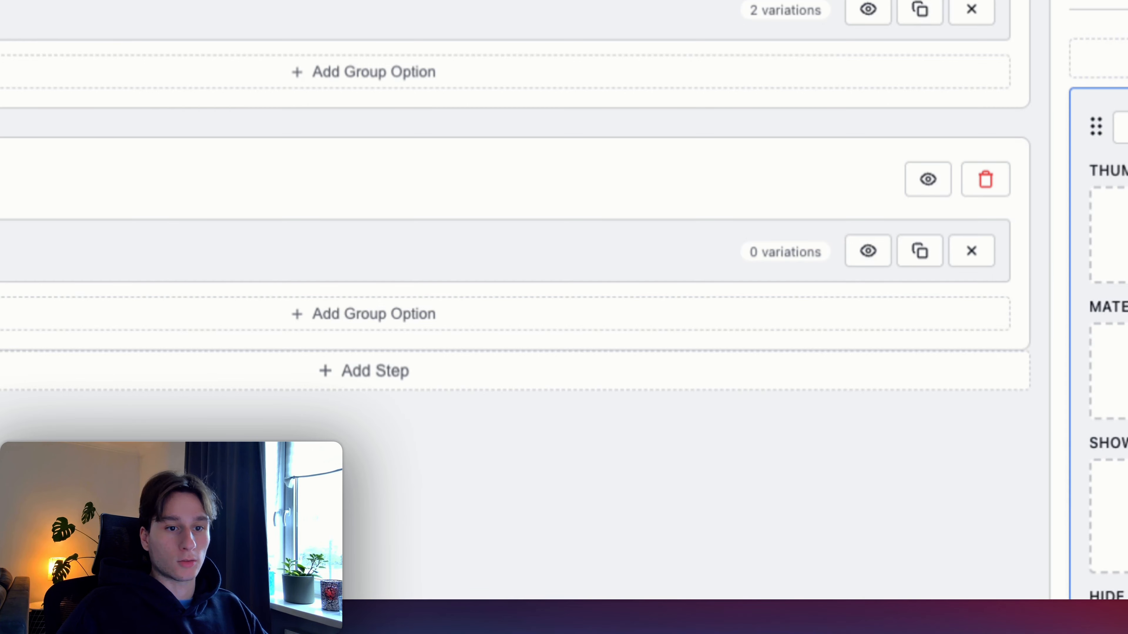
pyautogui.click(1121, 127)
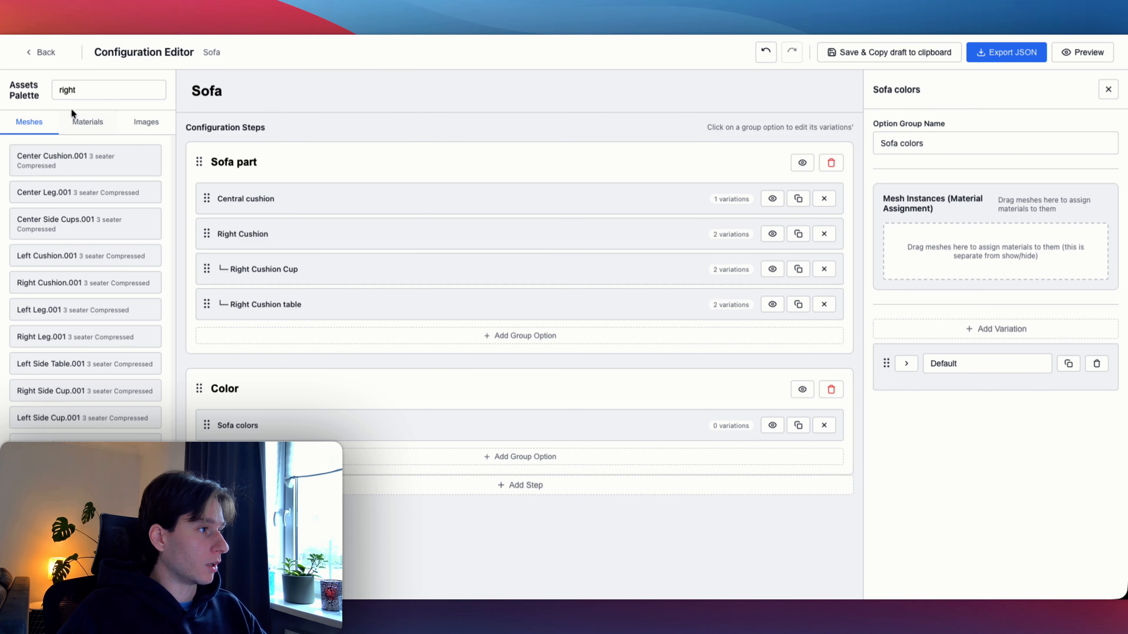
pyautogui.moveTo(53, 160); pyautogui.dragTo(928, 261)
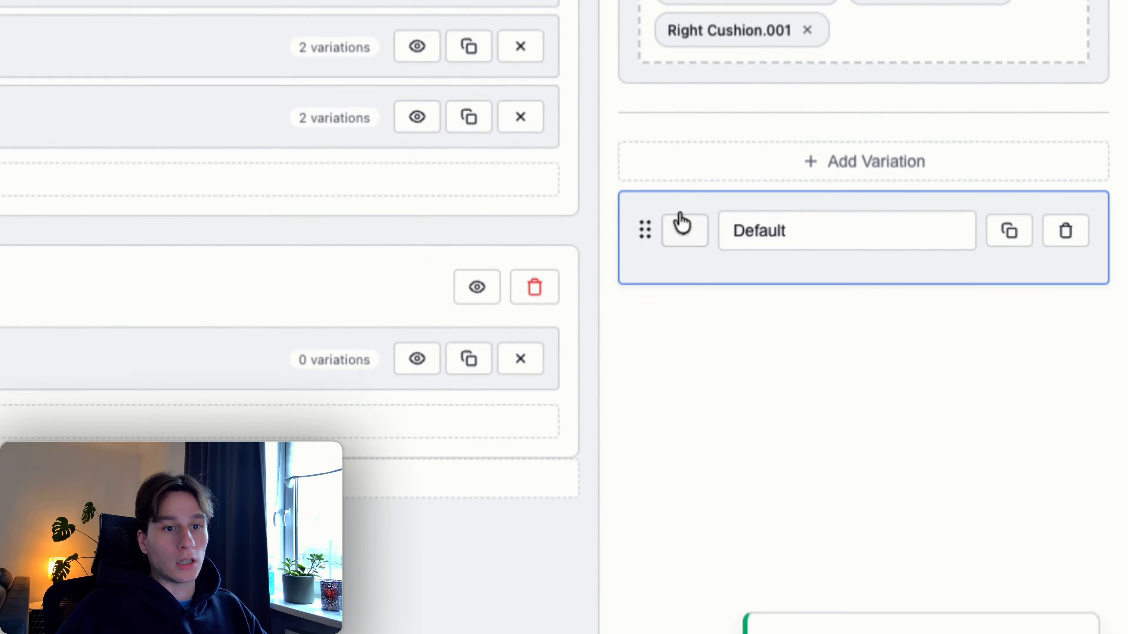
# - Expand the Default variation of the Sofa colors group and rename it Red
pyautogui.click(1006, 475)
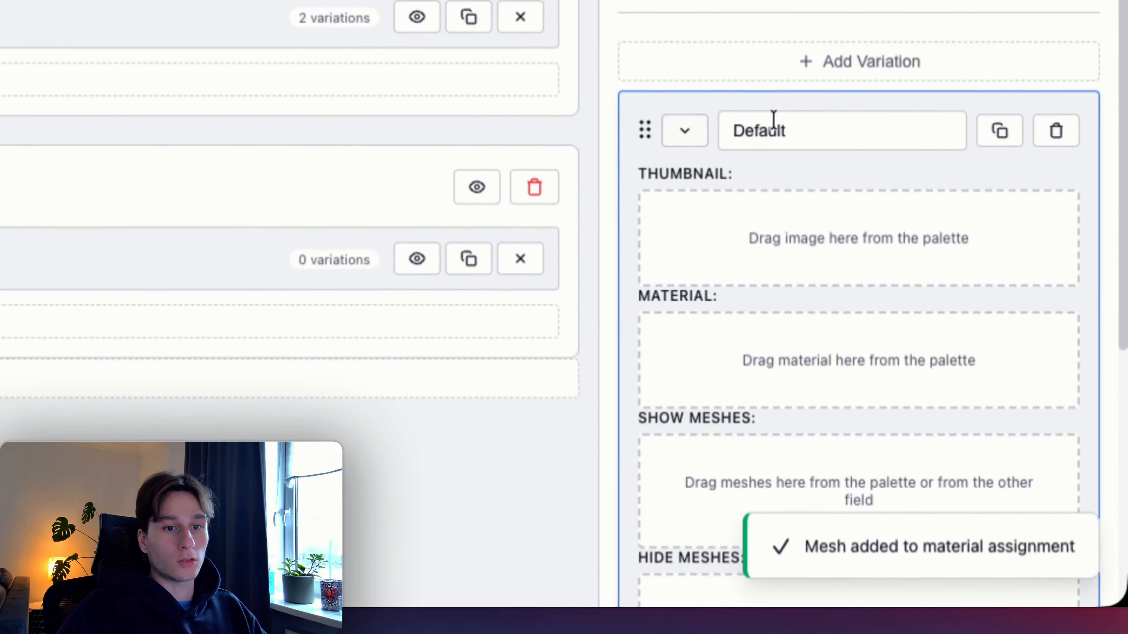
pyautogui.doubleClick(774, 119)
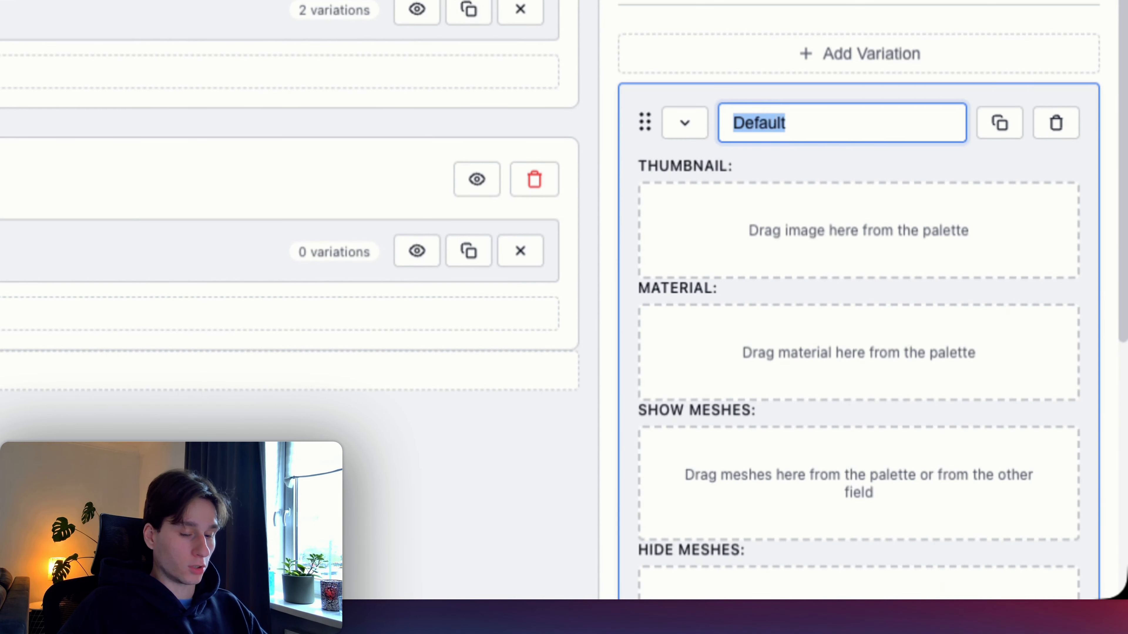
pyautogui.scroll(-6, 796, 197)
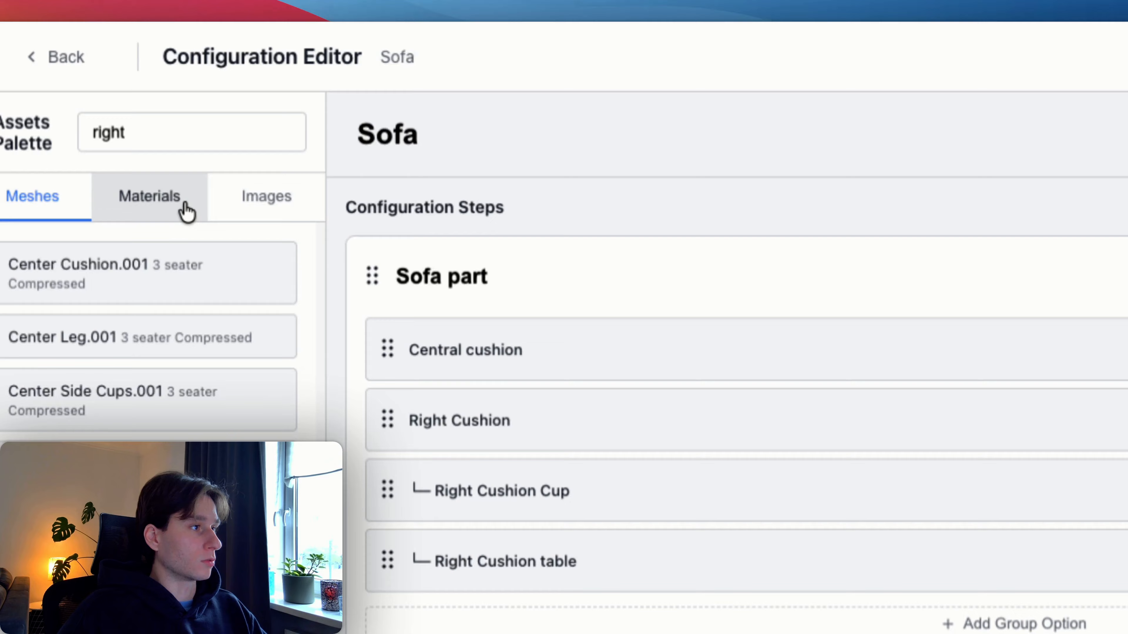
# - Find the red materials in the assets palette and assign Mat_Center Cushion Red as the Red variation's material
pyautogui.click(181, 209)
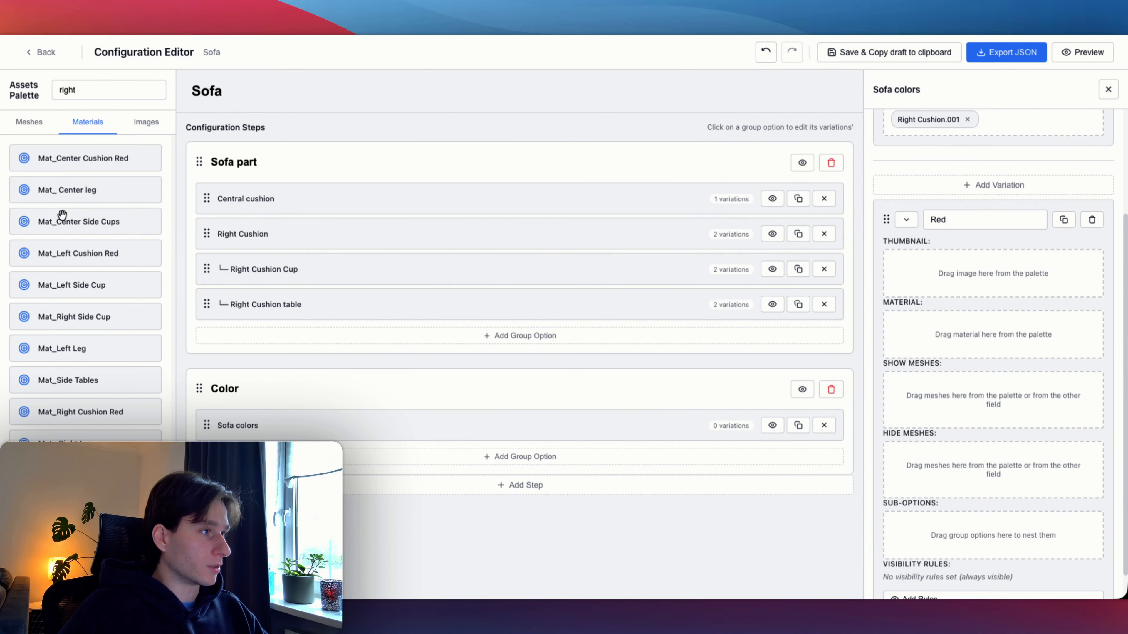
pyautogui.doubleClick(91, 91)
pyautogui.write('red')
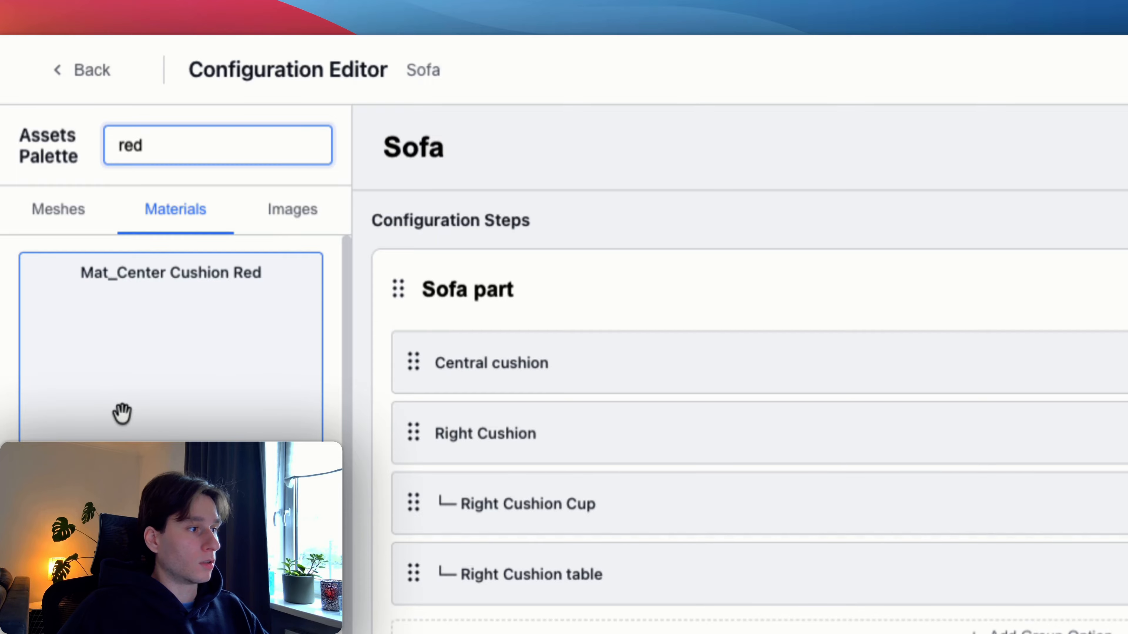
pyautogui.moveTo(122, 413); pyautogui.dragTo(186, 414)
pyautogui.moveTo(310, 407); pyautogui.dragTo(853, 110)
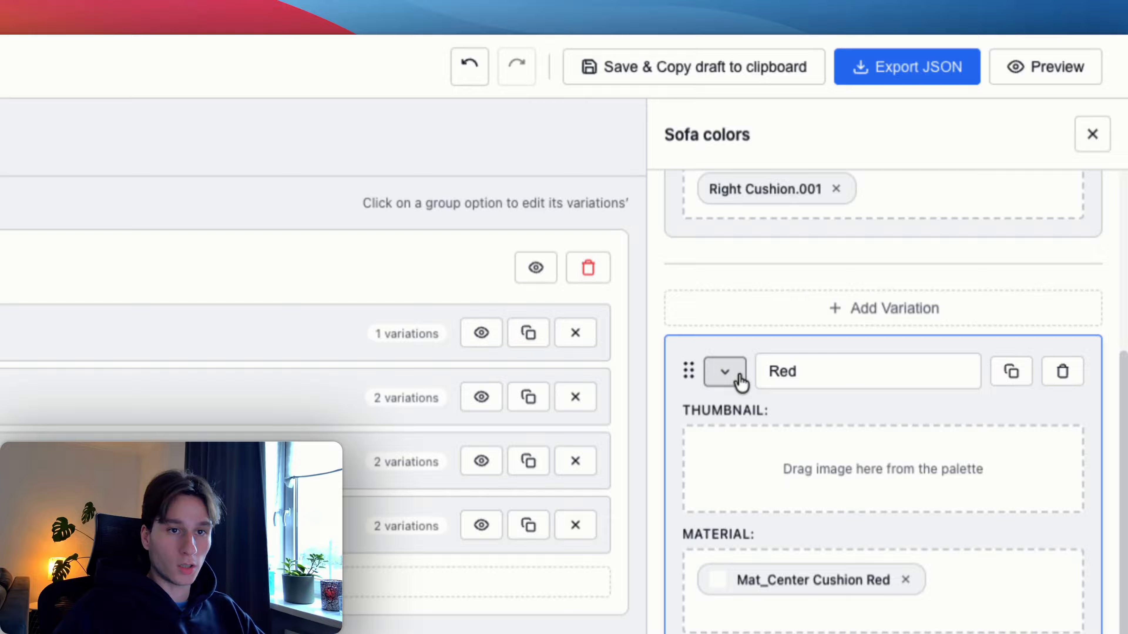
pyautogui.click(905, 219)
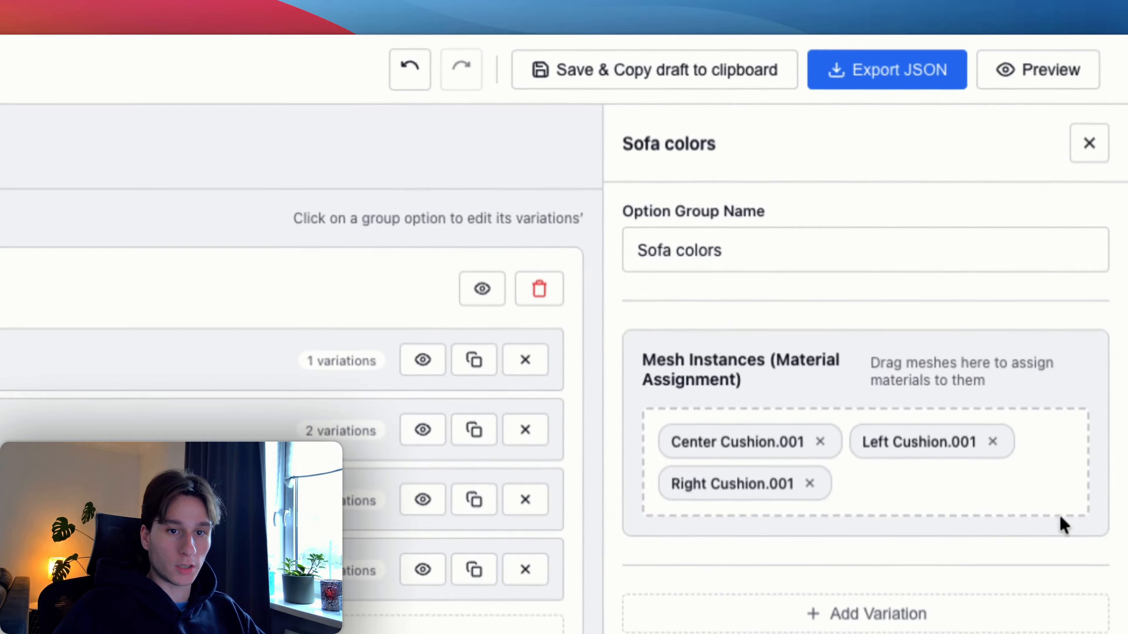
# - Add a Black variation to the Sofa colors group and assign Mat_Center Cushion Black as its material
pyautogui.click(1025, 351)
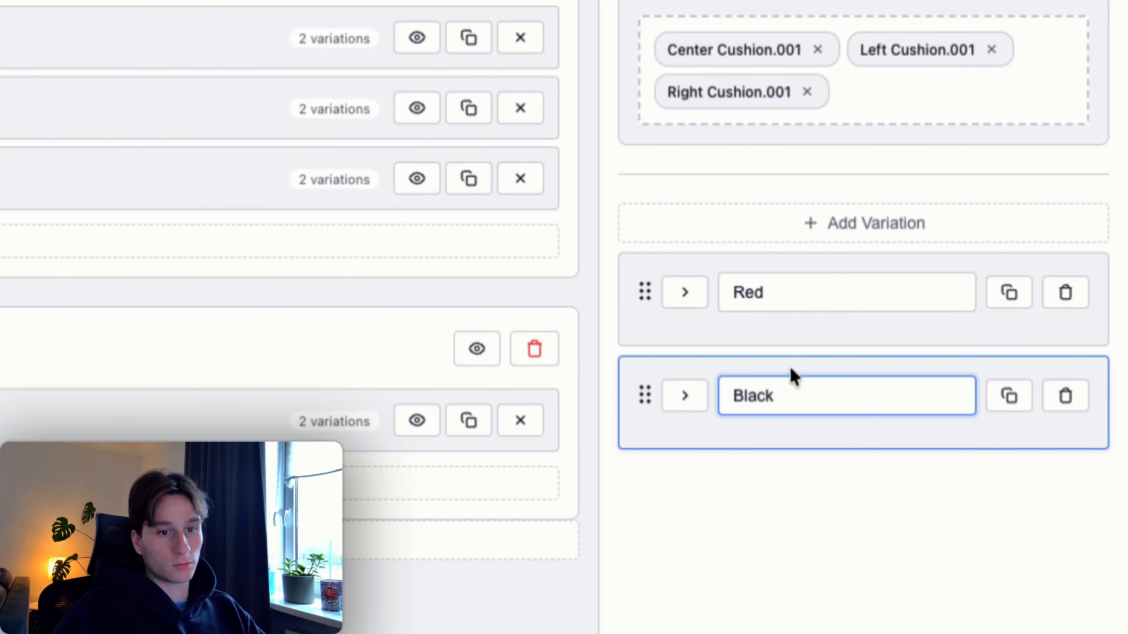
pyautogui.click(666, 404)
pyautogui.doubleClick(161, 141)
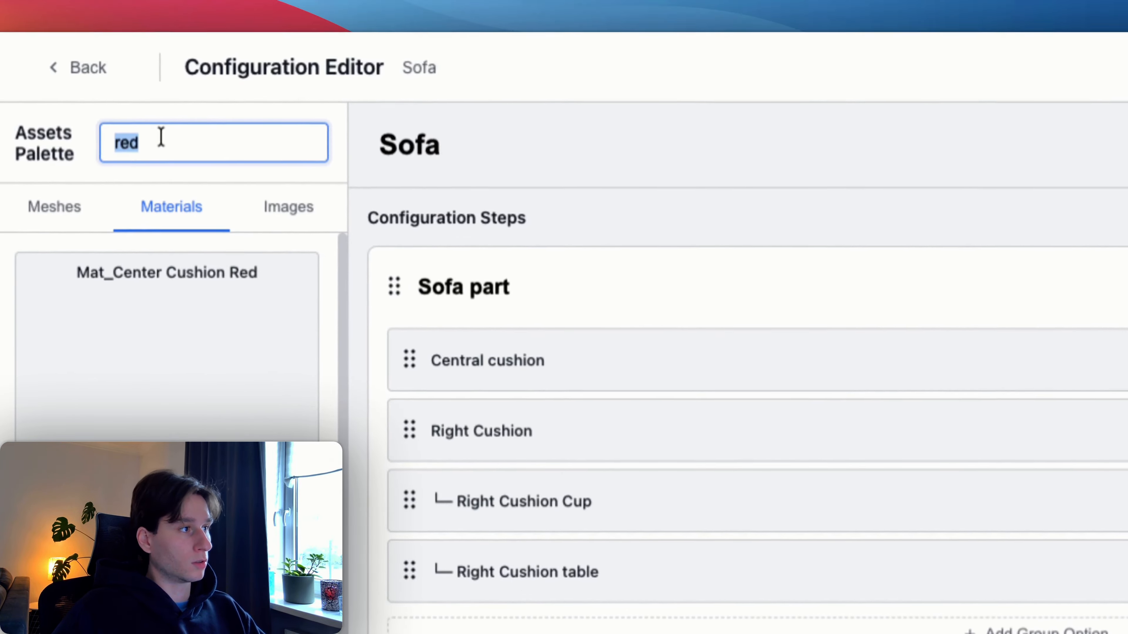
pyautogui.write('black')
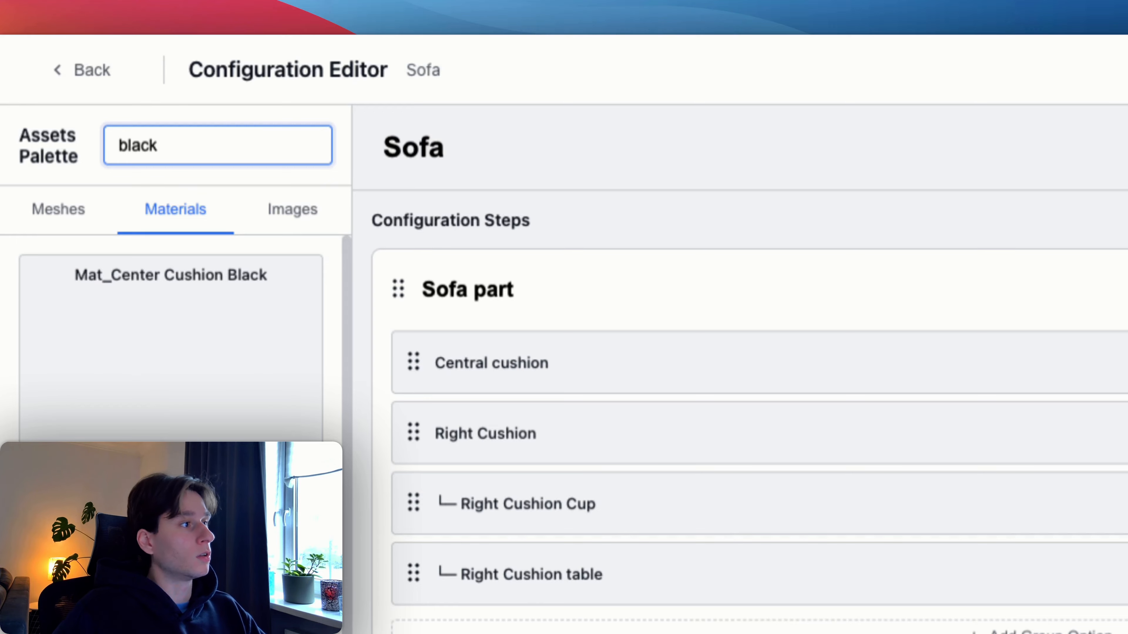
pyautogui.moveTo(184, 376); pyautogui.dragTo(907, 557)
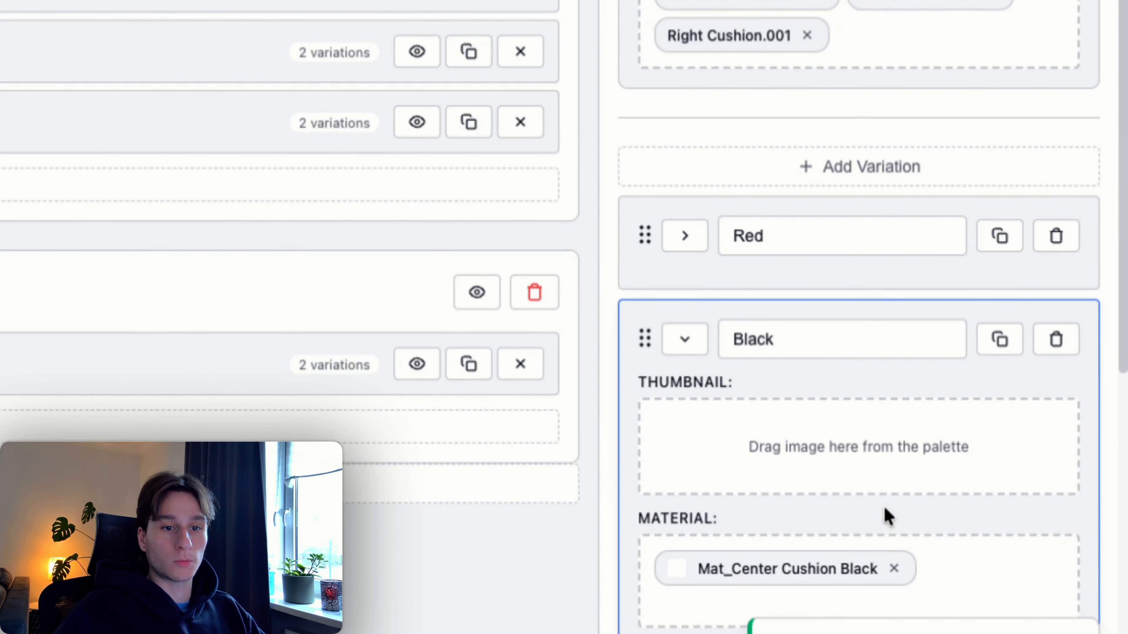
pyautogui.click(683, 341)
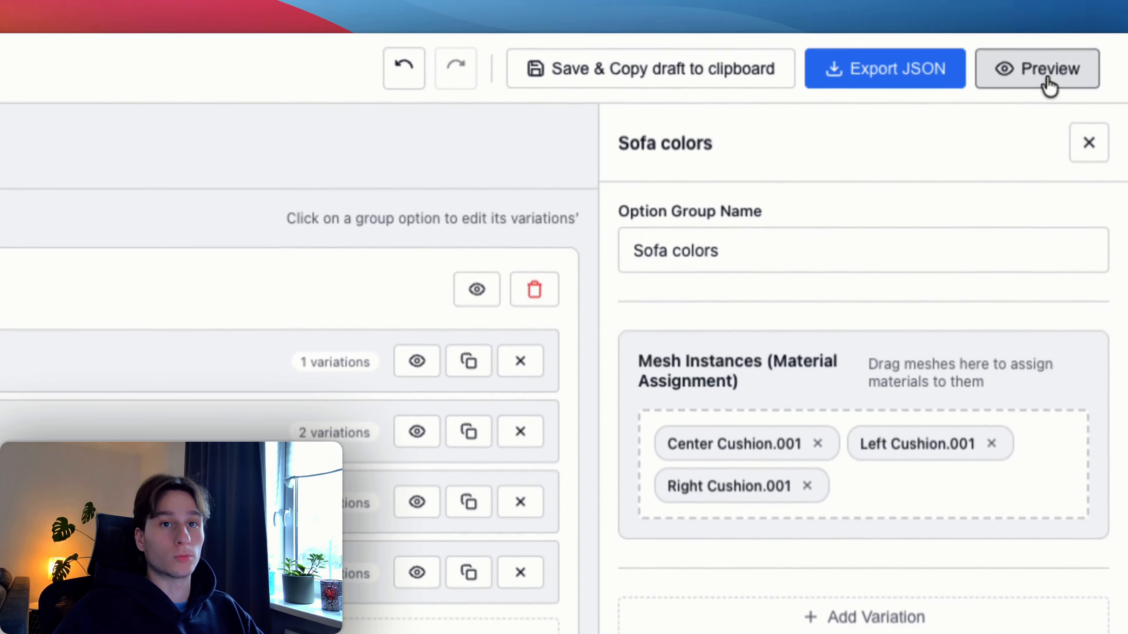
# - Preview the sofa and switch the Right Cushion option between Yes and No, ending on Yes
pyautogui.click(1048, 80)
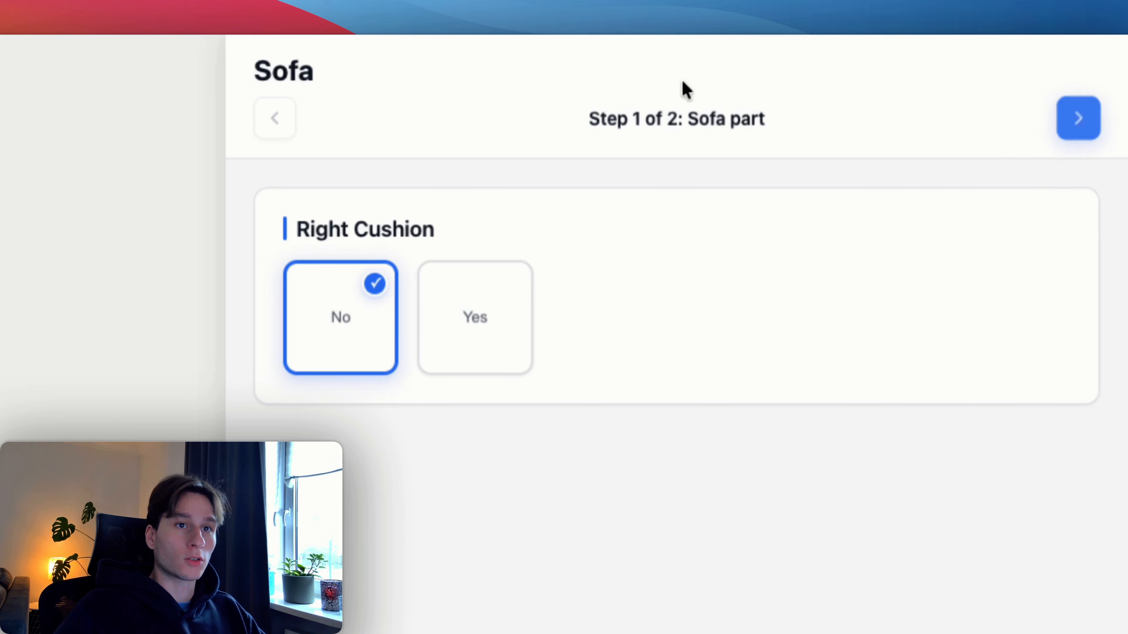
pyautogui.click(425, 337)
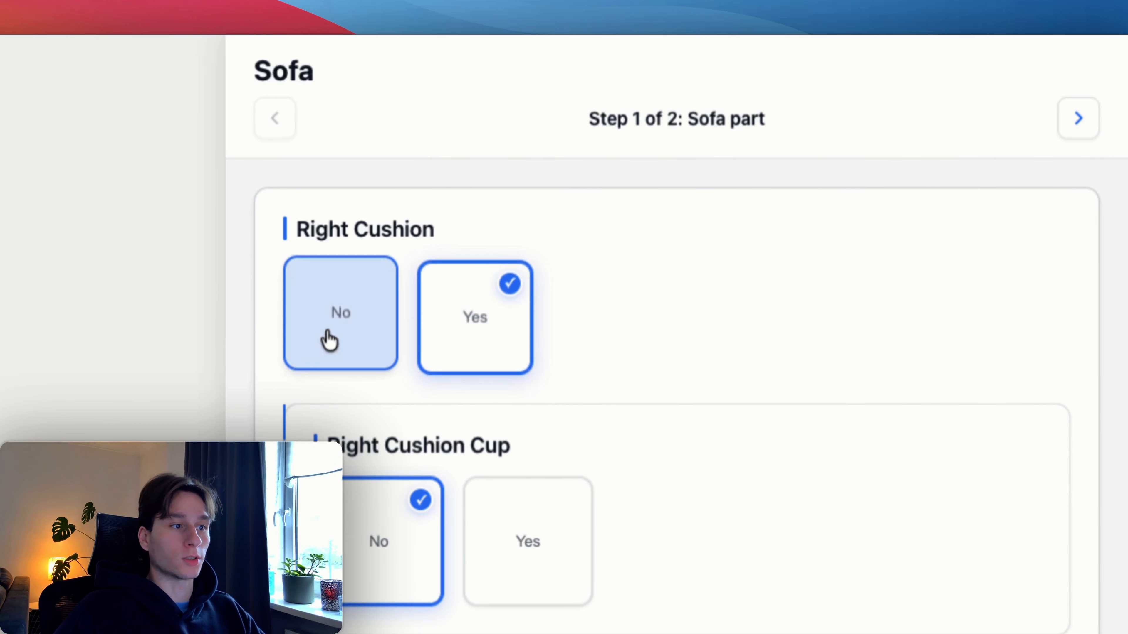
pyautogui.click(327, 336)
pyautogui.click(470, 330)
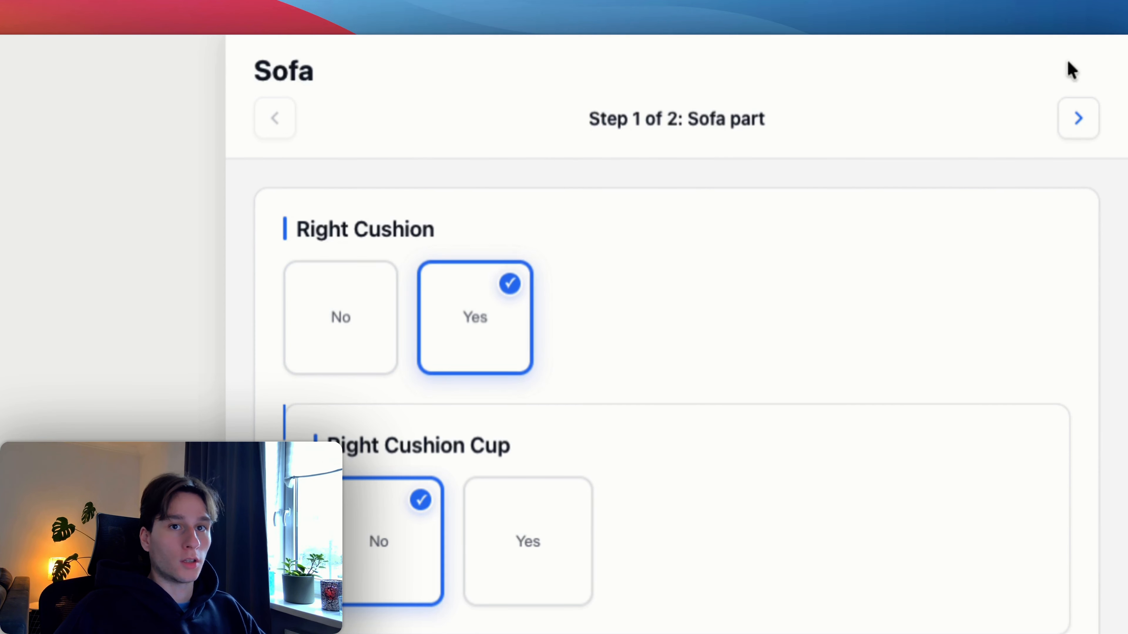
# - Go to the preview's Color step, alternate the sofa between Black and Red, and return to the Sofa part step
pyautogui.click(1087, 130)
pyautogui.click(457, 313)
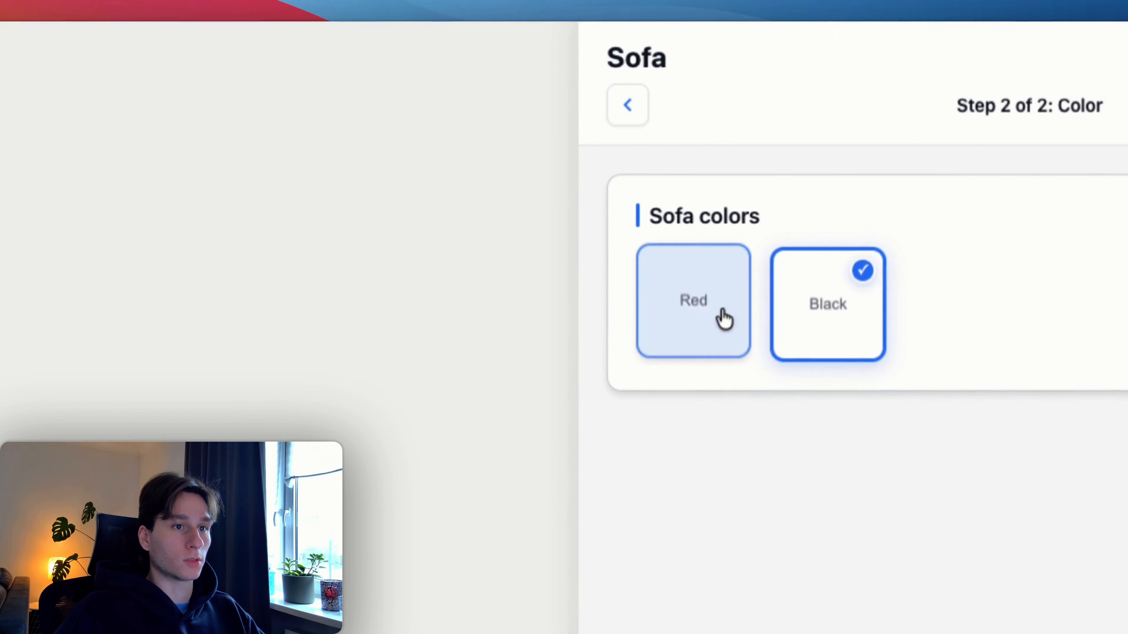
pyautogui.click(674, 327)
pyautogui.click(862, 336)
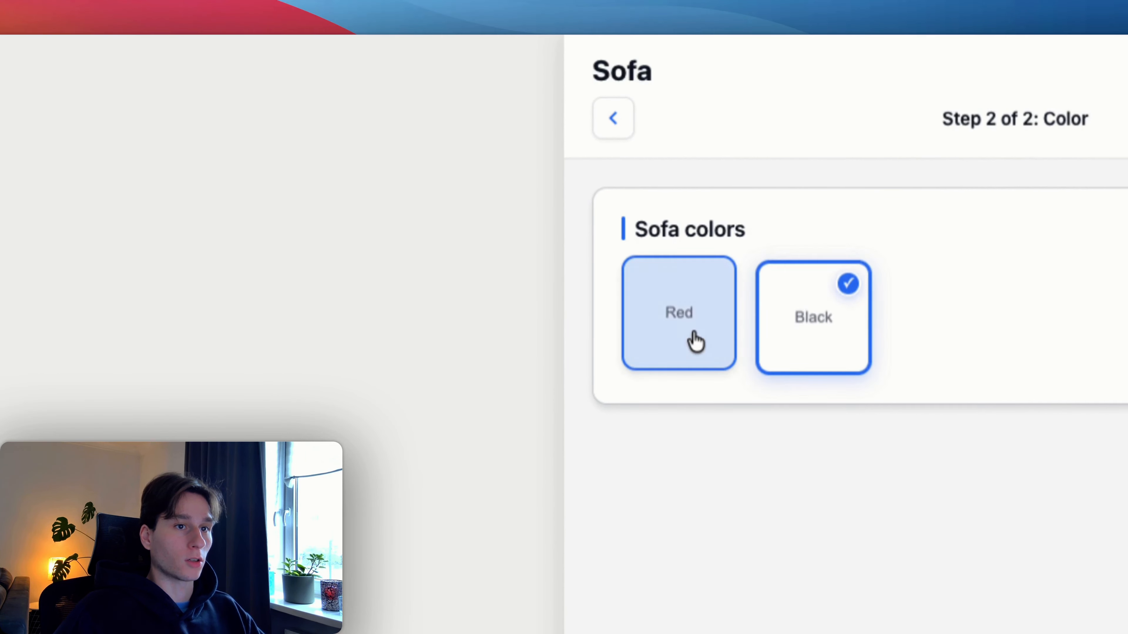
pyautogui.click(693, 311)
pyautogui.click(629, 125)
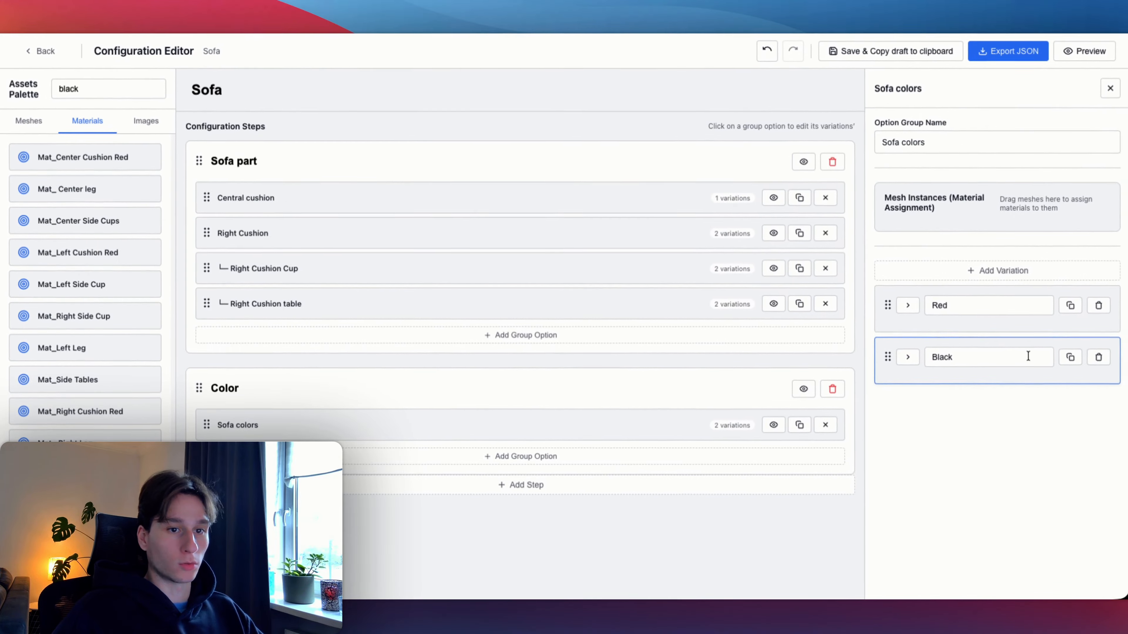
# - Add a visibility rule to the Black variation so it requires Right Cushion to equal Yes, and save the rules
pyautogui.click(907, 357)
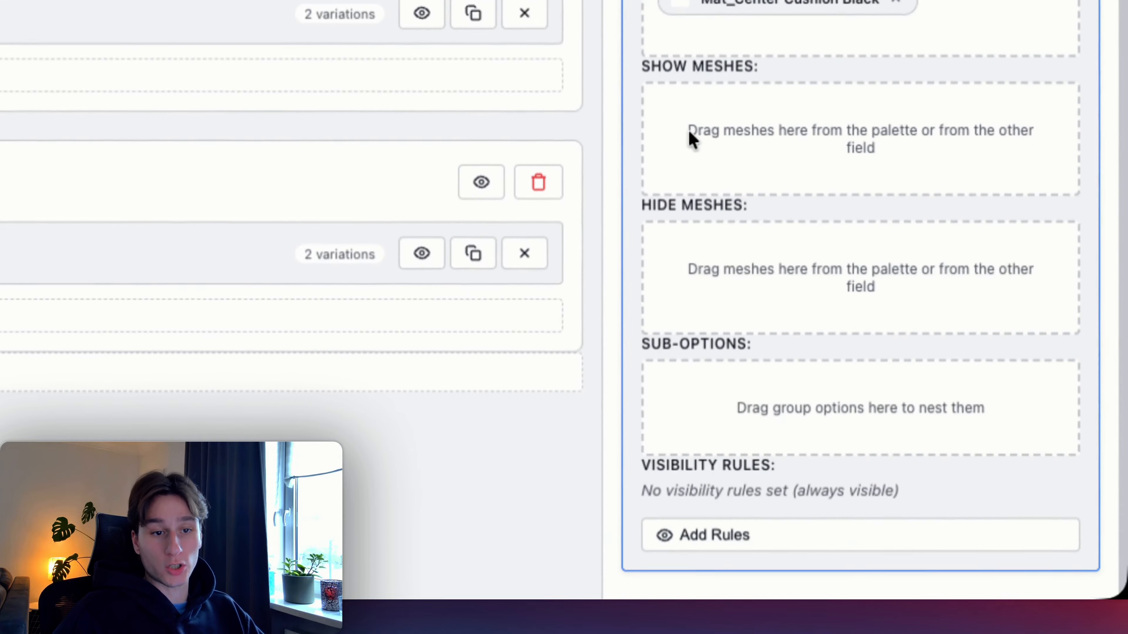
pyautogui.click(748, 538)
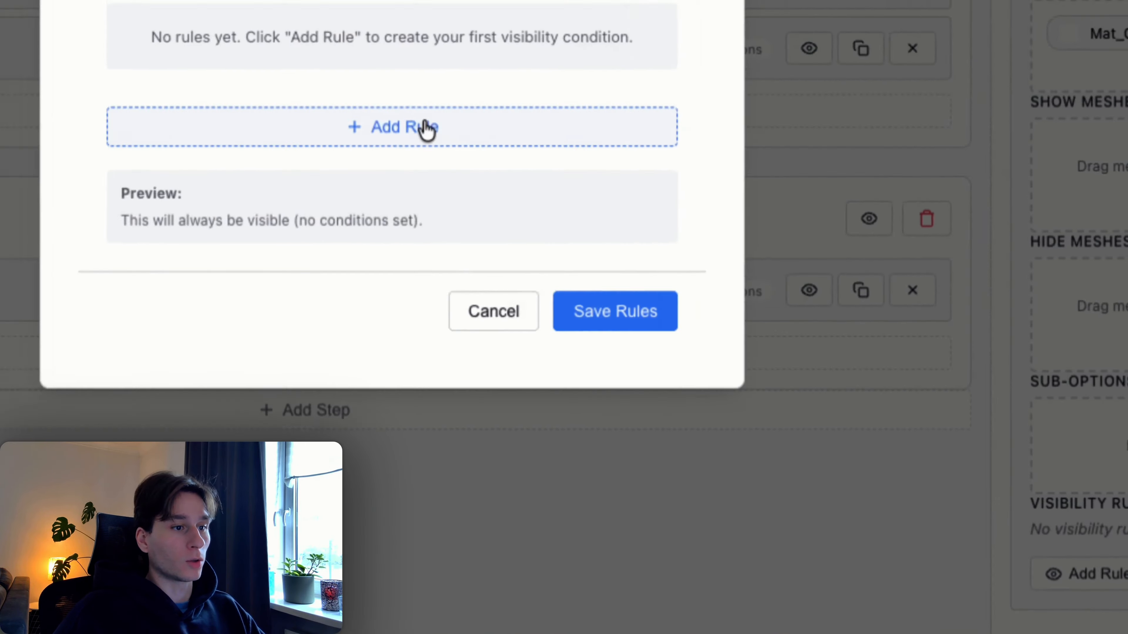
pyautogui.click(33, 89)
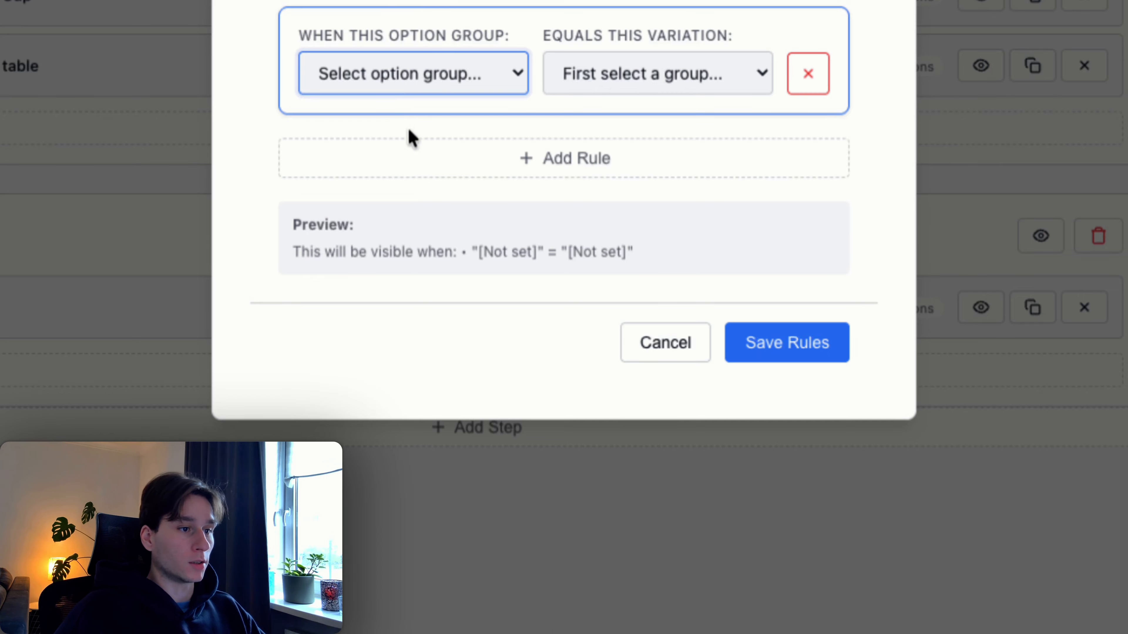
pyautogui.press('Tab')
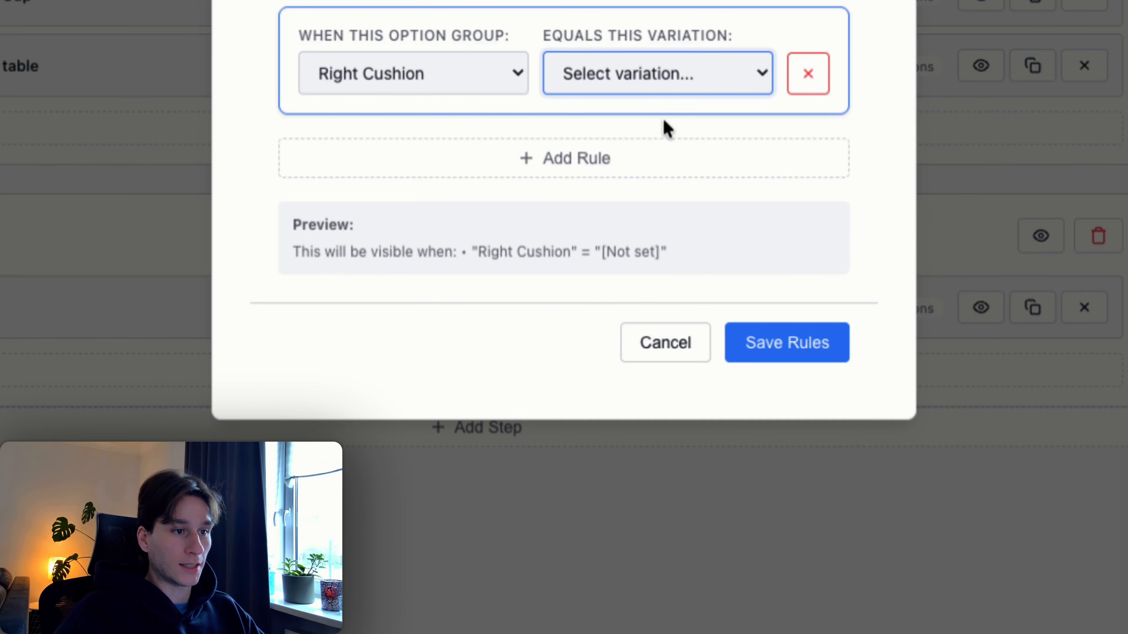
pyautogui.press('Down')
pyautogui.click(811, 354)
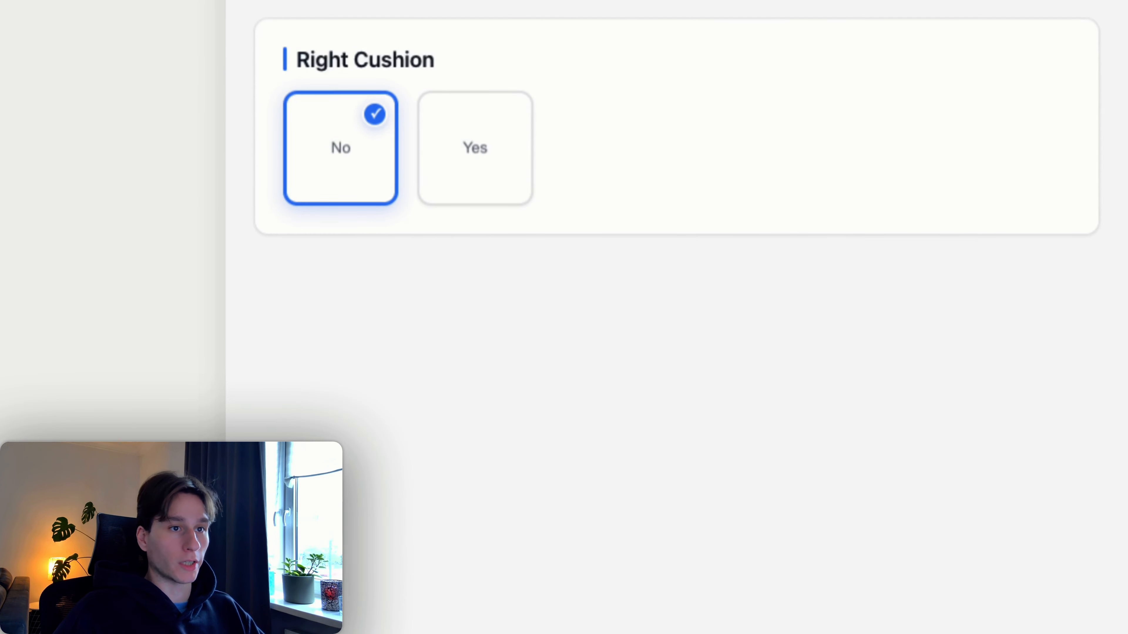
# - Check the Color step's variations in the preview with Right Cushion set to Yes and No, choose Red, and return to the editor
pyautogui.click(433, 170)
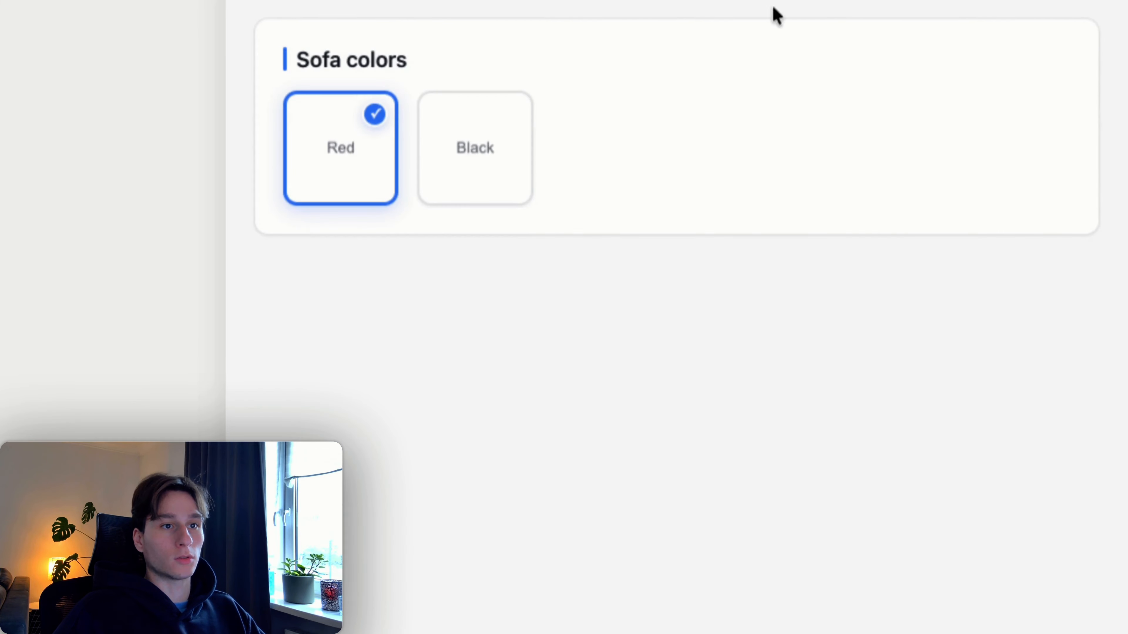
pyautogui.click(448, 129)
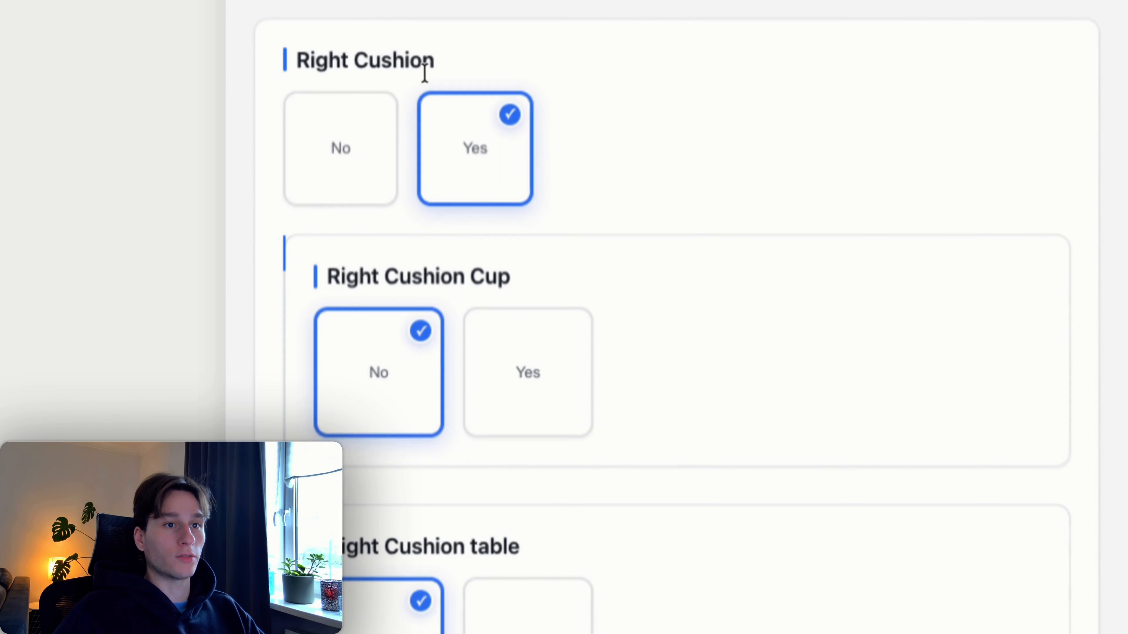
pyautogui.click(372, 195)
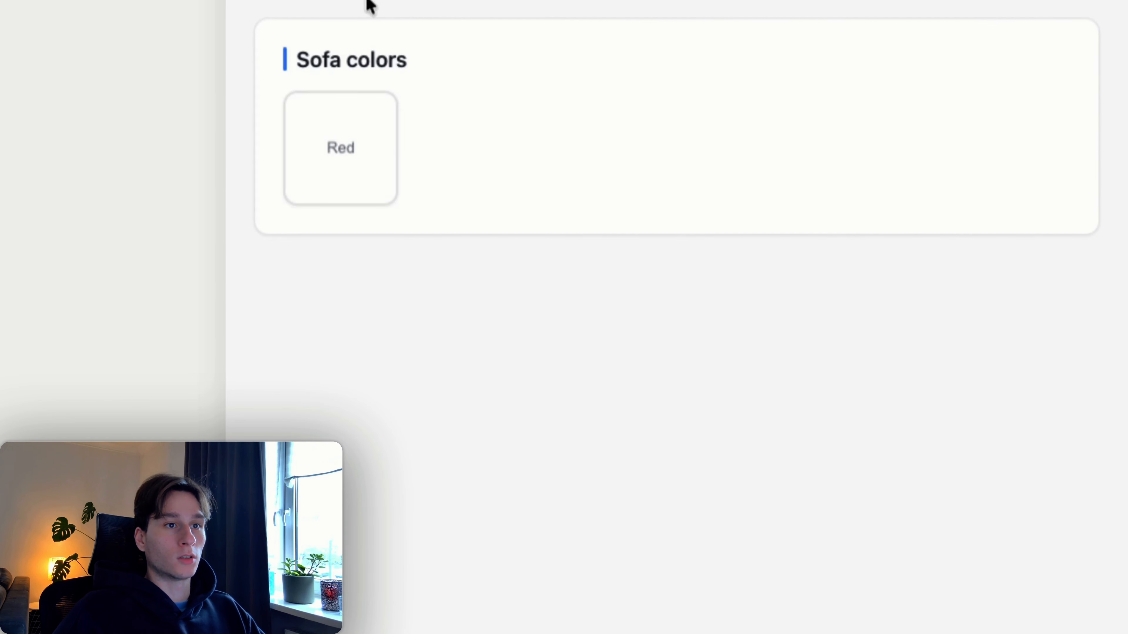
pyautogui.click(333, 160)
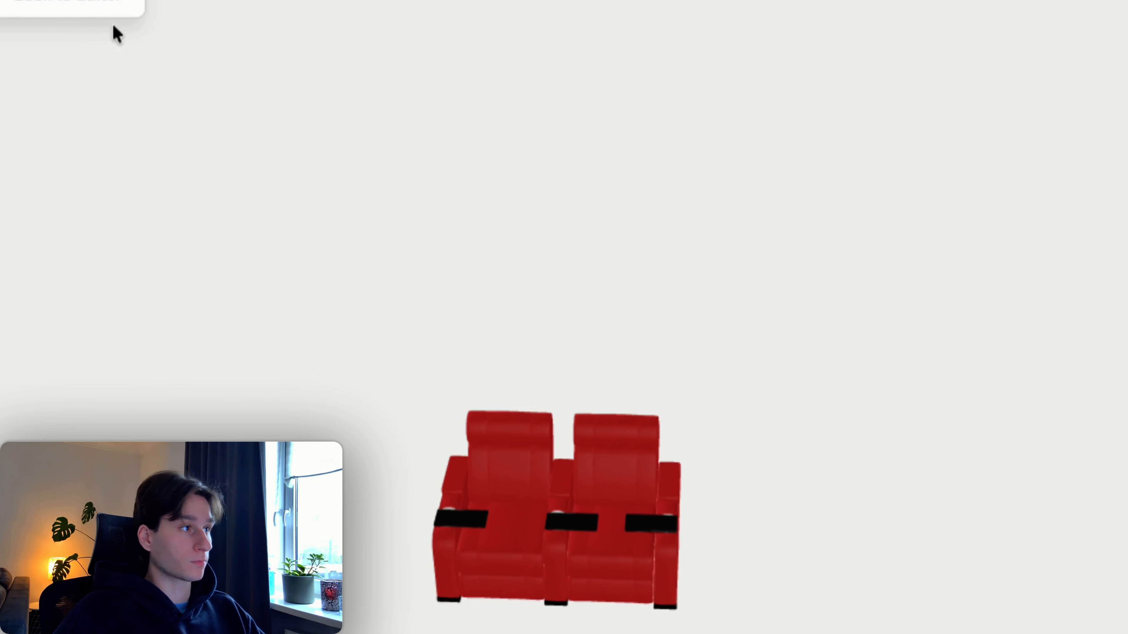
pyautogui.click(173, 89)
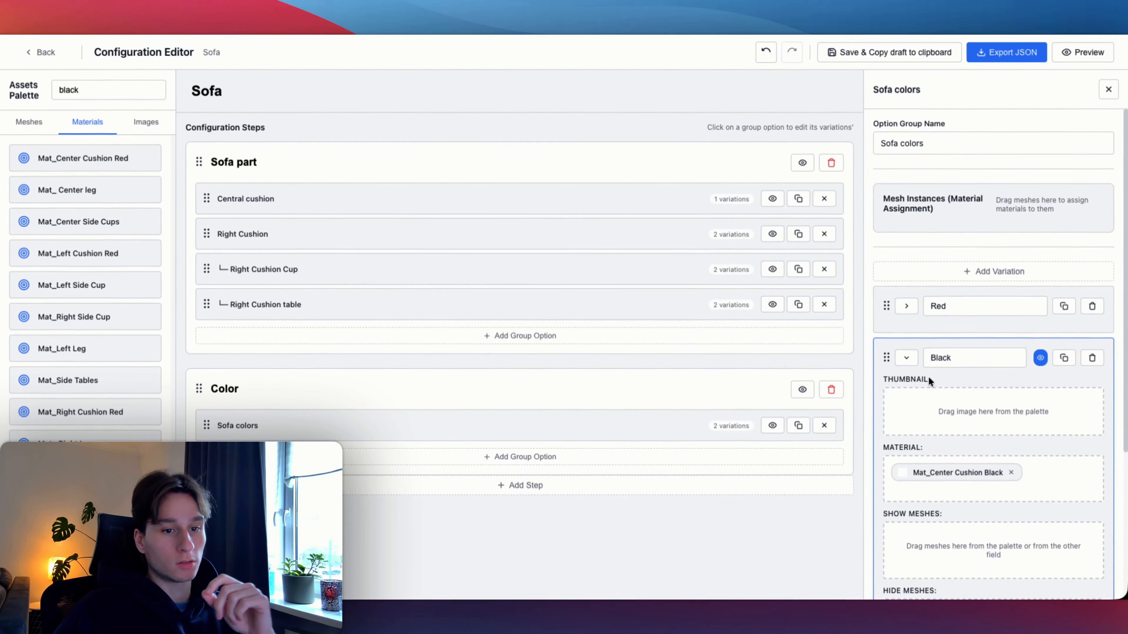
# - Try Image_6.jpeg as the thumbnail of Right Cushion's No variation in the preview, and remove that thumbnail
pyautogui.scroll(-3, 937, 422)
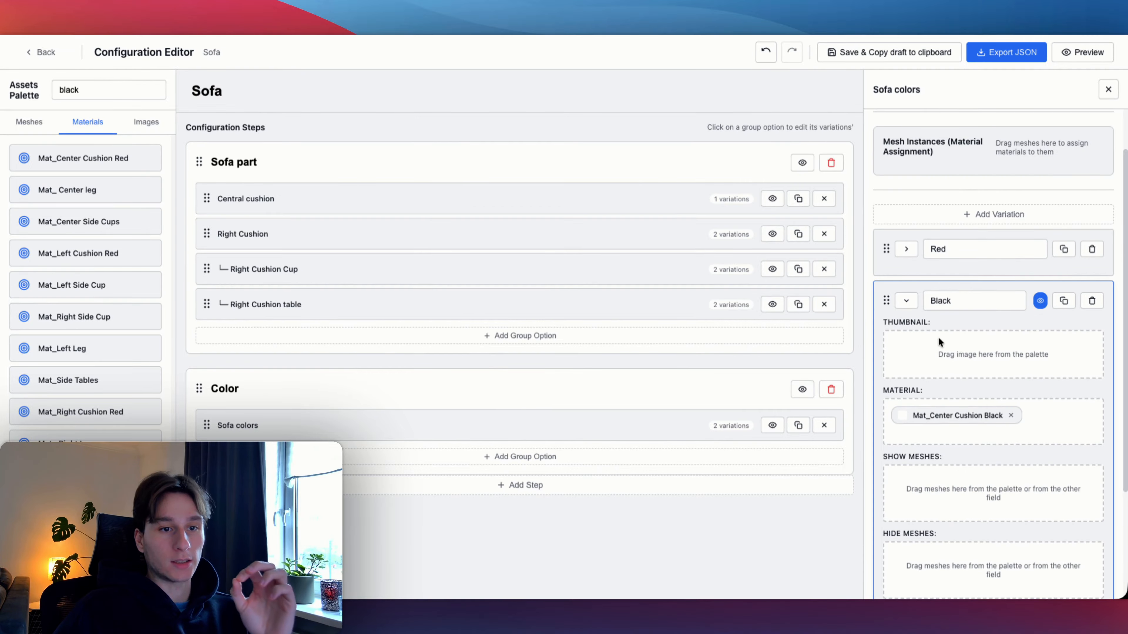
pyautogui.scroll(3, 938, 337)
pyautogui.scroll(-1, 937, 340)
pyautogui.click(146, 121)
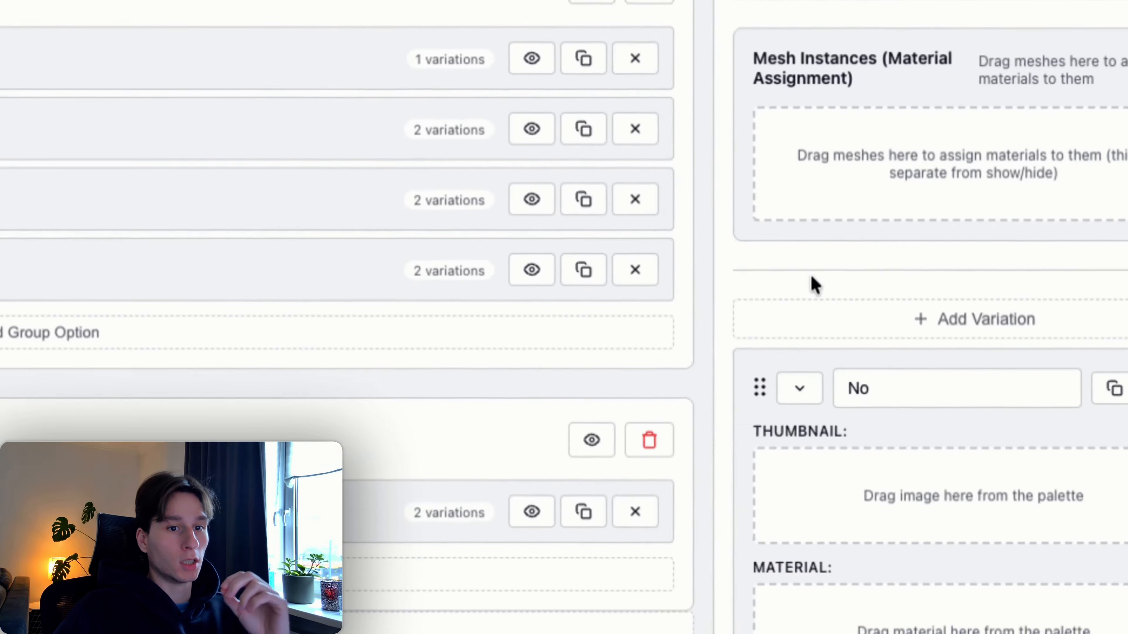
pyautogui.scroll(-5, 769, 357)
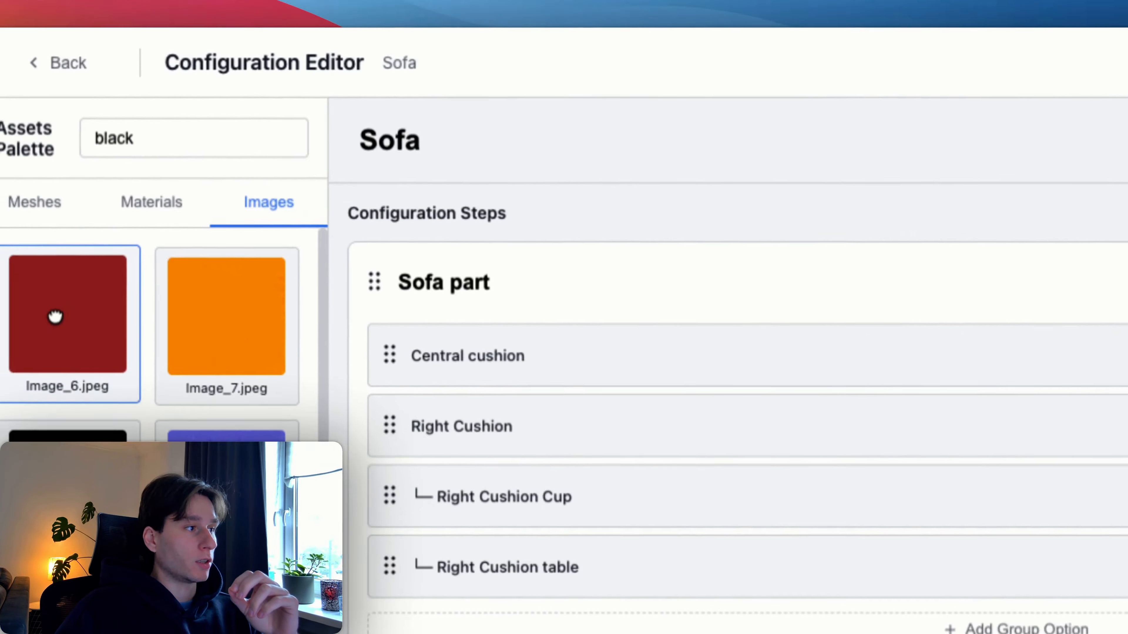
pyautogui.moveTo(52, 317); pyautogui.dragTo(792, 271)
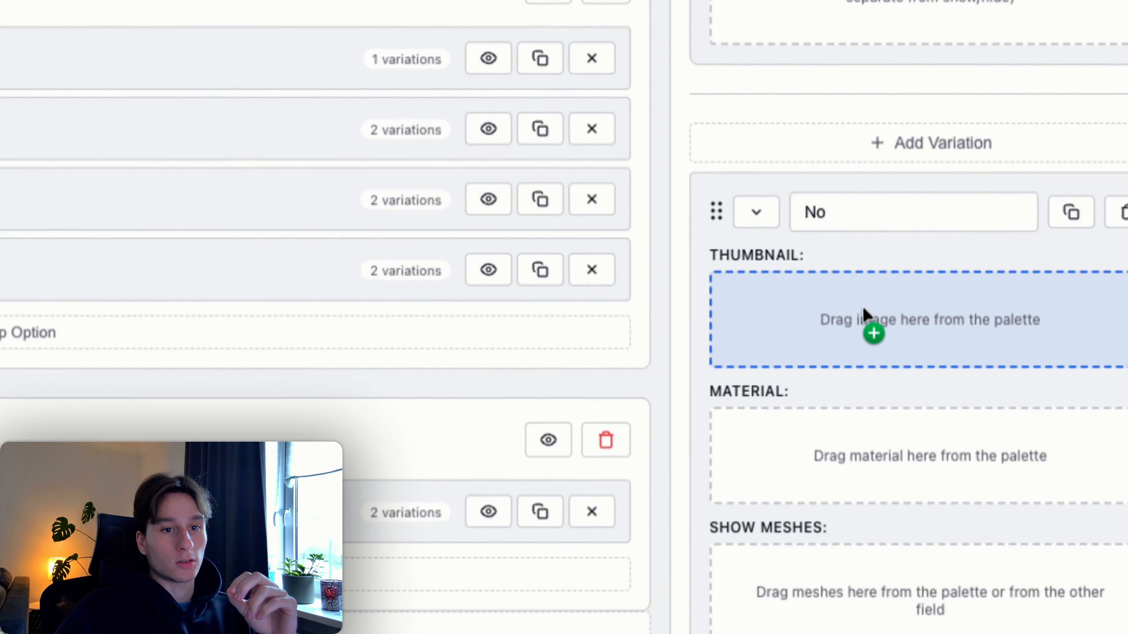
pyautogui.moveTo(862, 306); pyautogui.dragTo(782, 292)
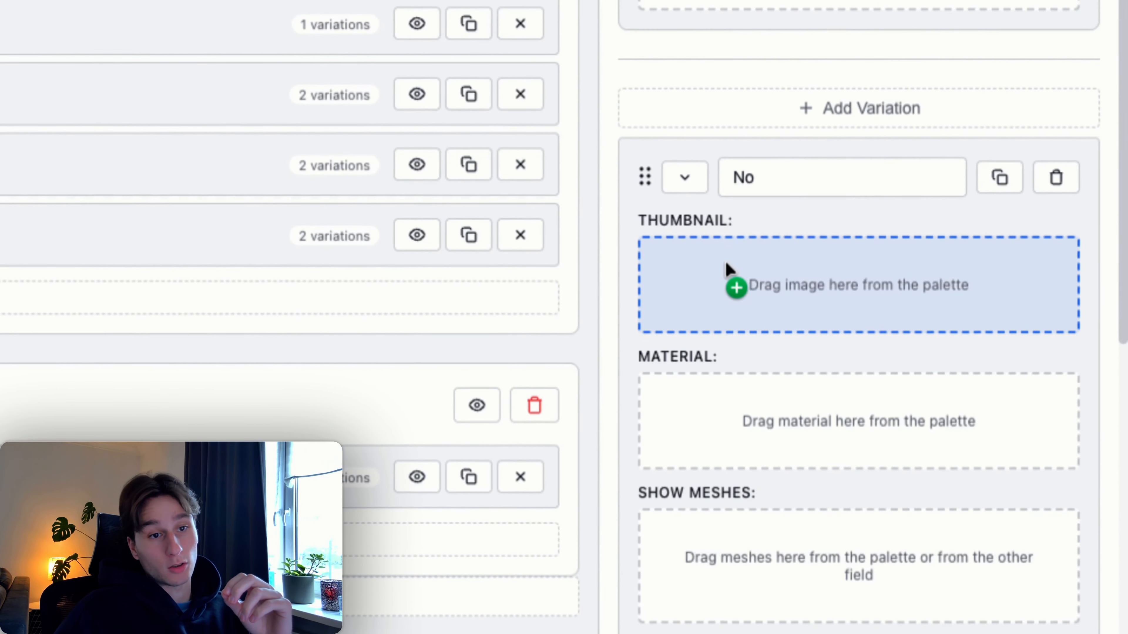
pyautogui.moveTo(727, 269); pyautogui.dragTo(726, 270)
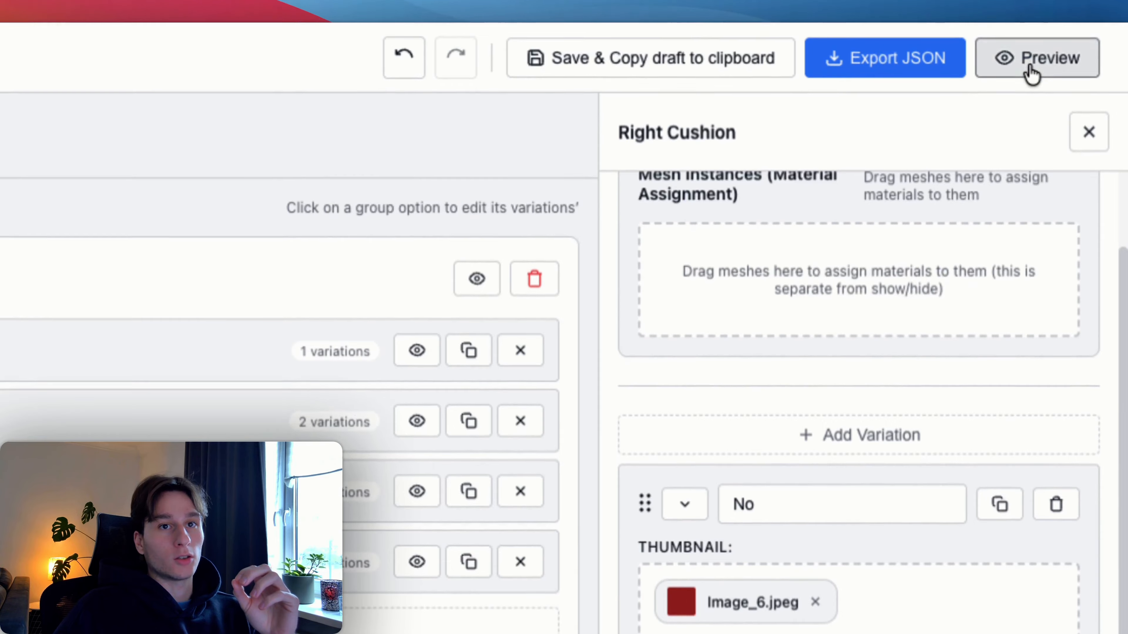
pyautogui.click(1028, 67)
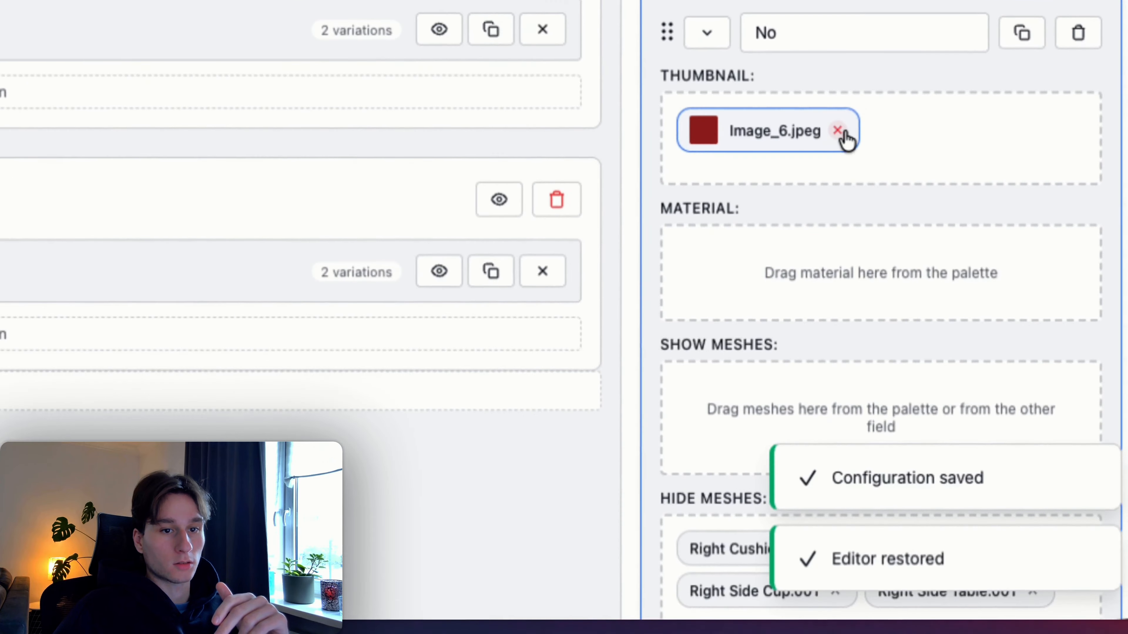
pyautogui.click(841, 132)
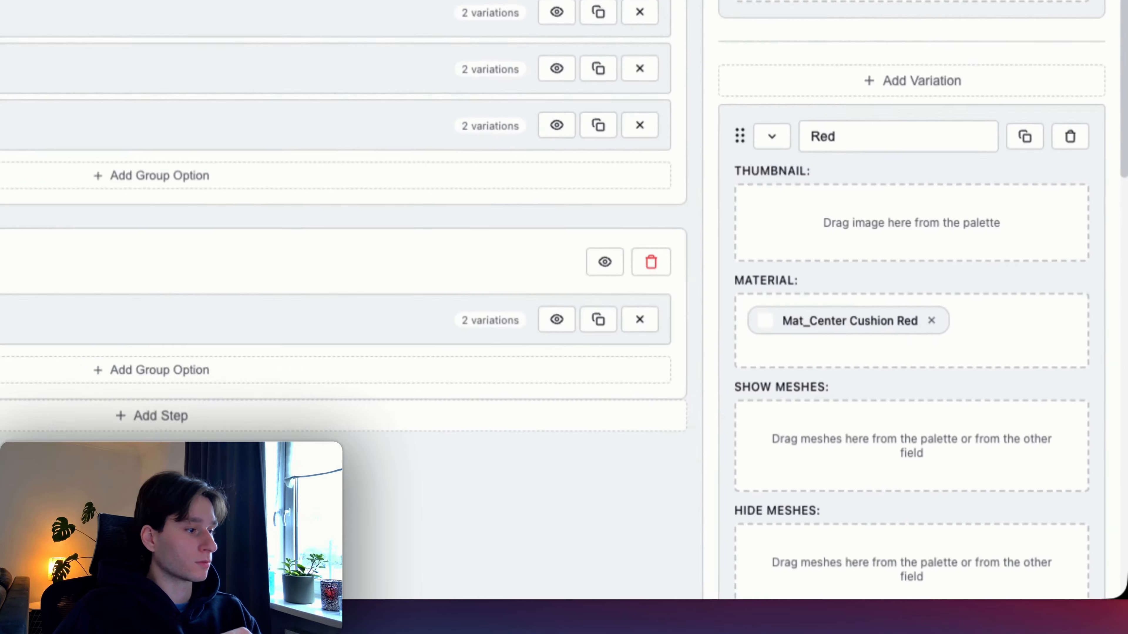
# - Assign Image_6.jpeg as the Red variation's thumbnail and Image_0.jpeg as Black's in Sofa colors, and check them in the preview
pyautogui.moveTo(0, 241); pyautogui.dragTo(876, 221)
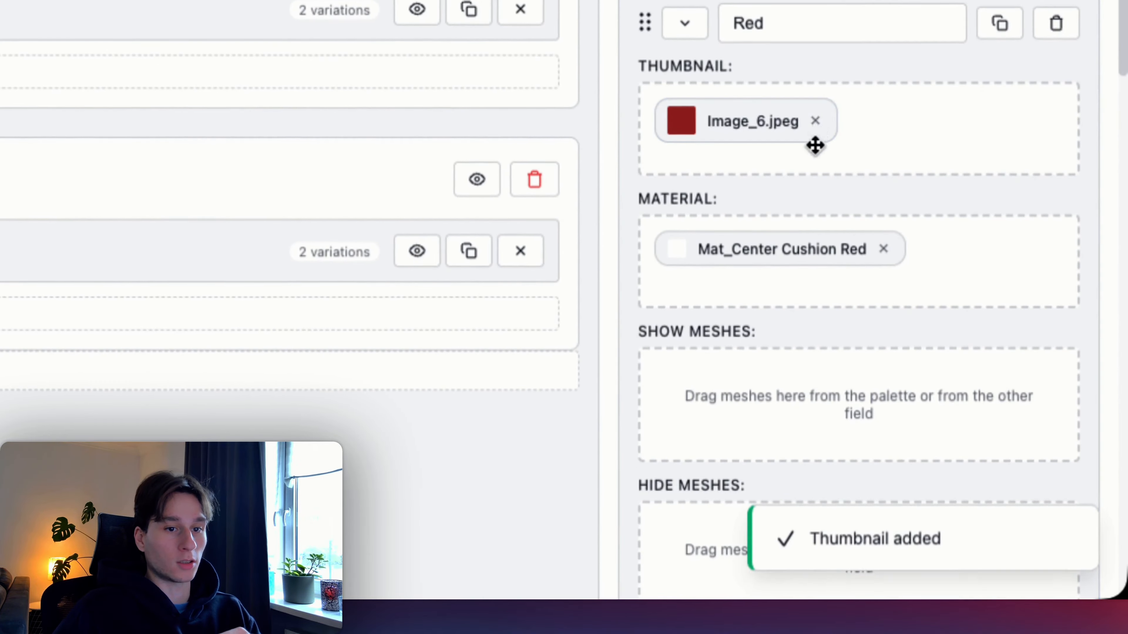
pyautogui.scroll(-8, 876, 235)
pyautogui.scroll(-5, 786, 246)
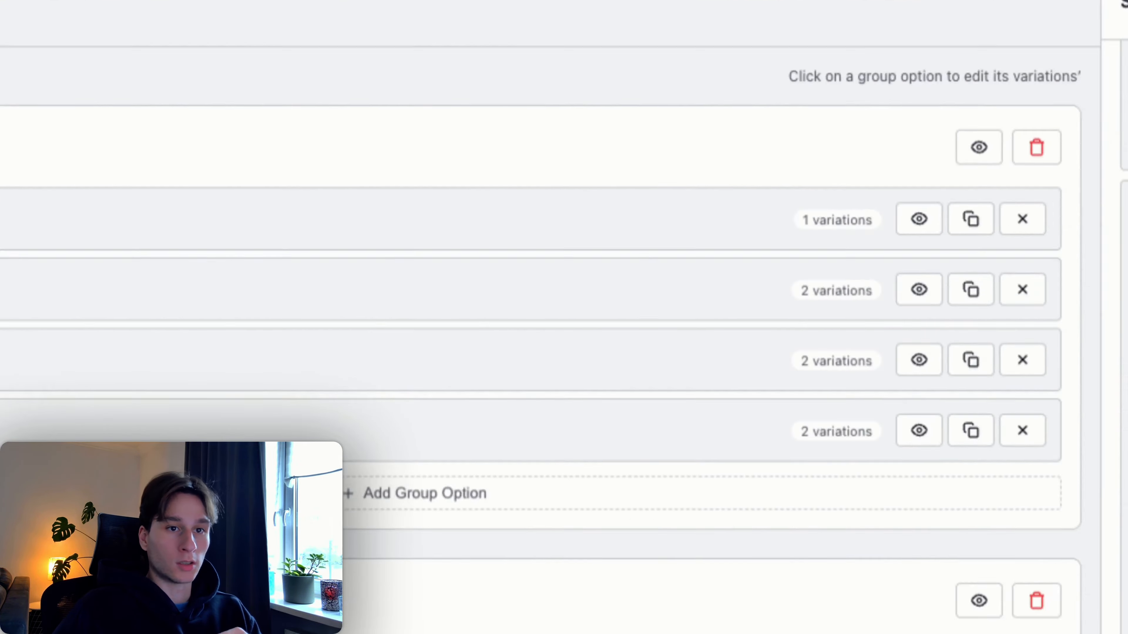
pyautogui.moveTo(0, 358); pyautogui.dragTo(768, 378)
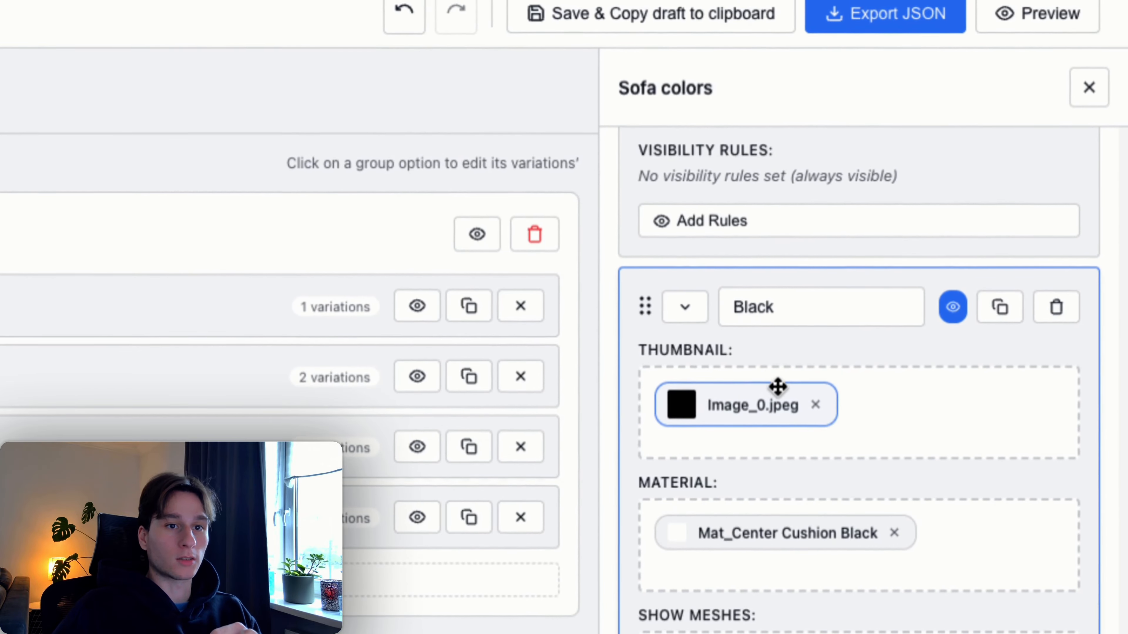
pyautogui.click(1039, 13)
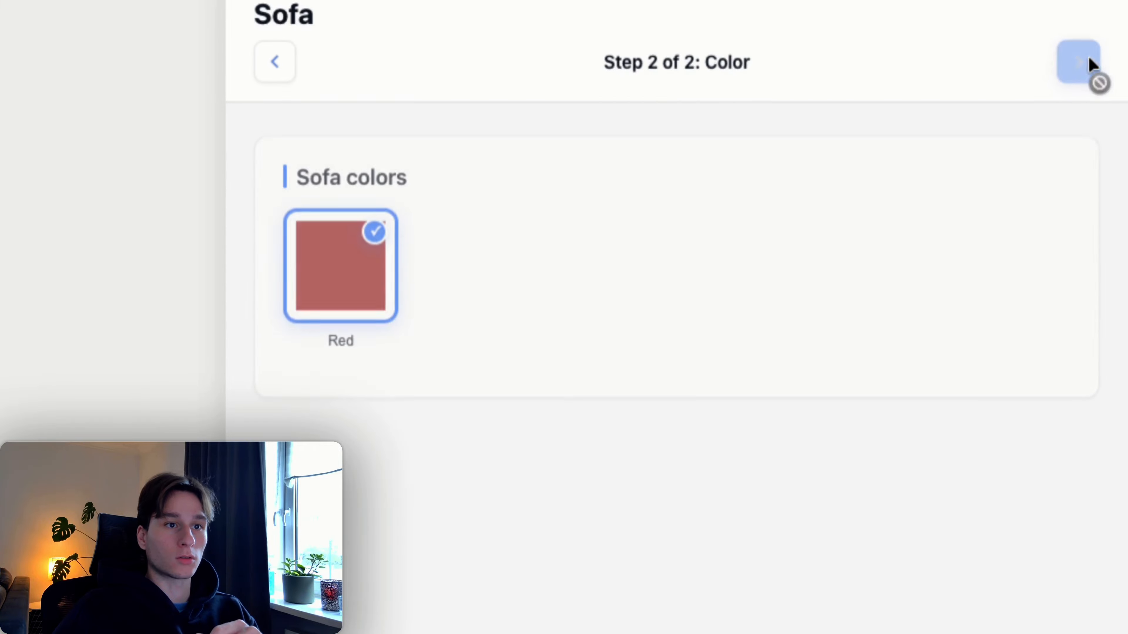
pyautogui.click(274, 61)
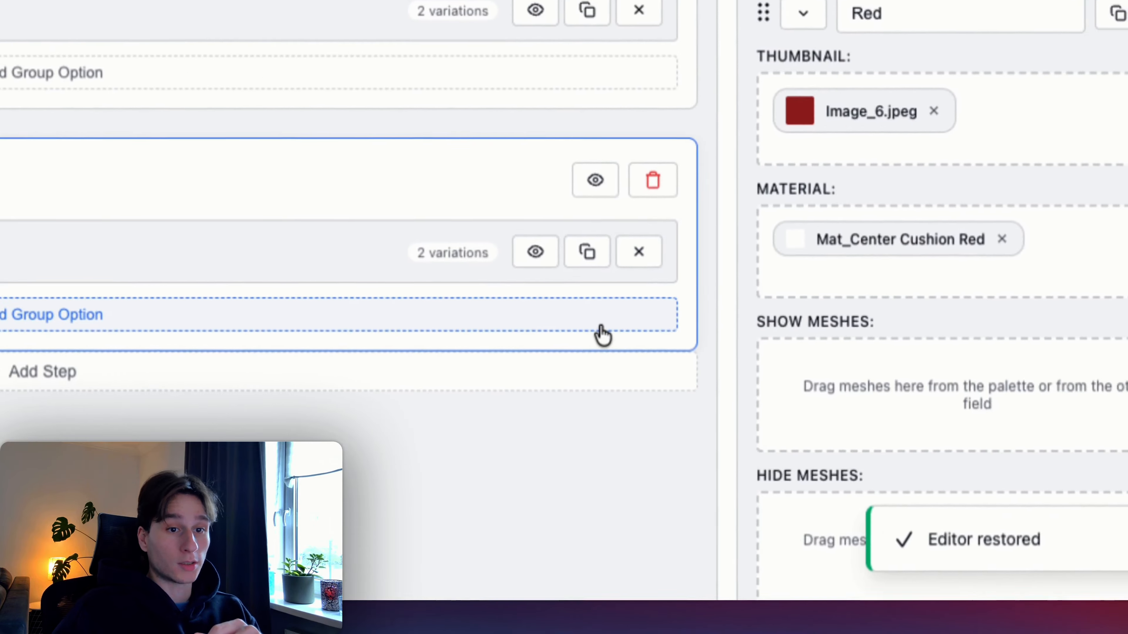
# - Delete the Right Cushion = Yes visibility rule from the Black variation of Sofa colors and save the rules
pyautogui.scroll(-5, 977, 338)
pyautogui.scroll(-7, 952, 380)
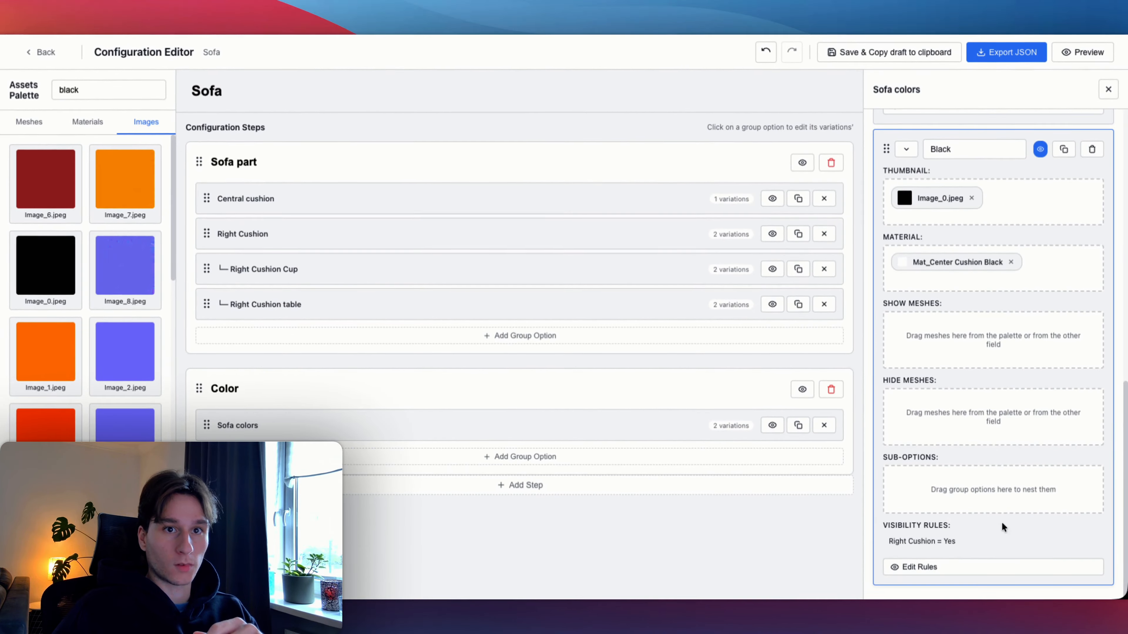
pyautogui.click(915, 566)
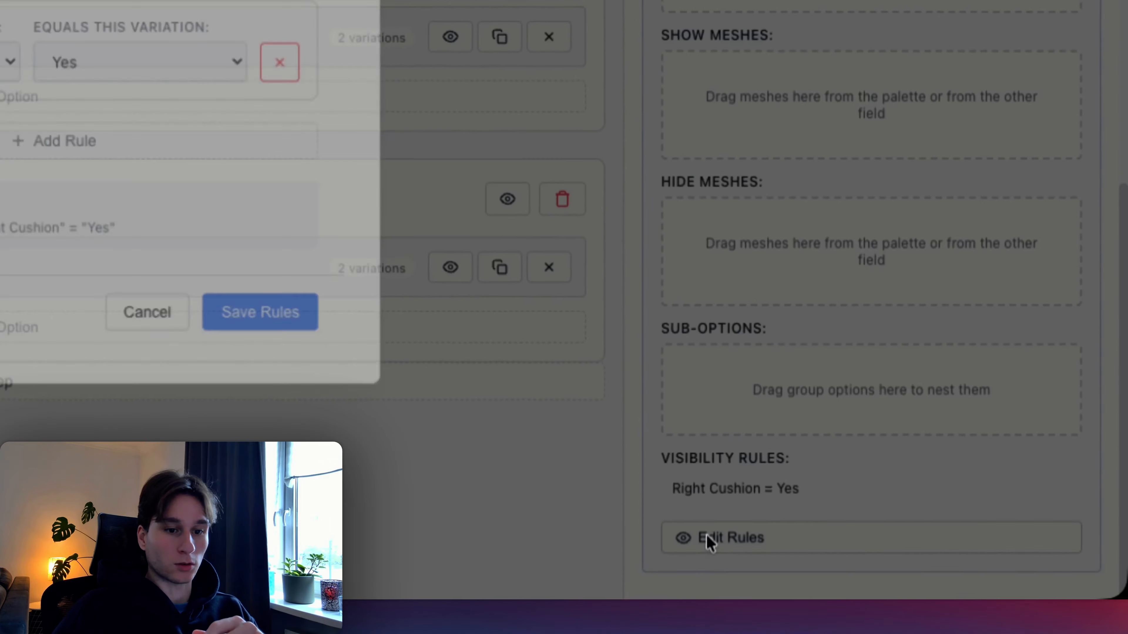
pyautogui.click(795, 29)
pyautogui.click(808, 280)
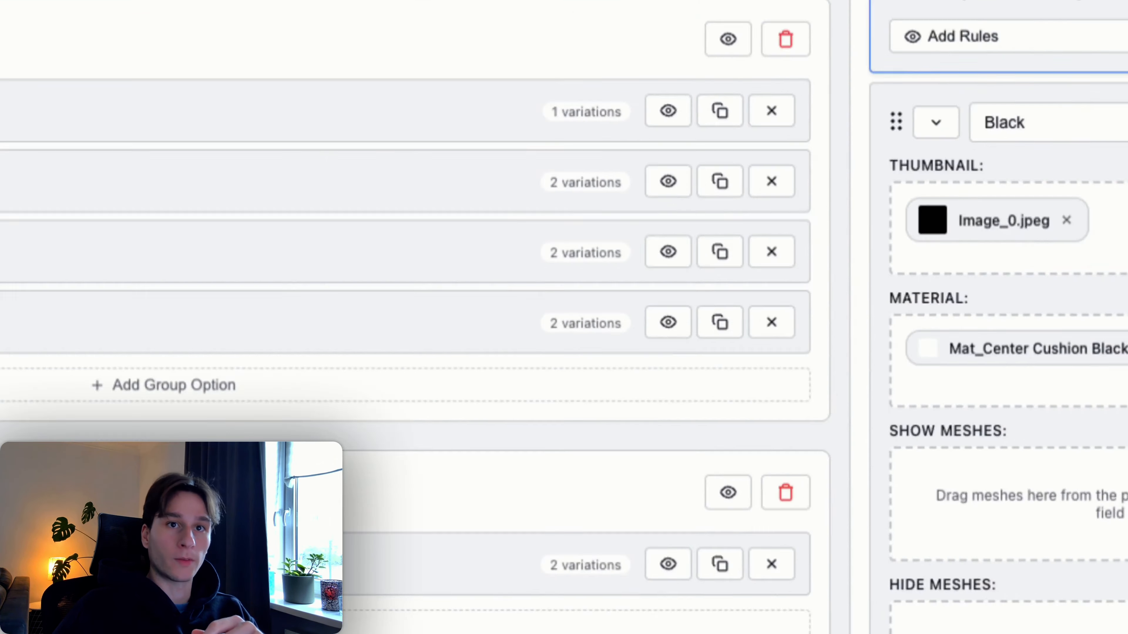
# - Preview the sofa, look at the Color step with Right Cushion set to No, and return to the editor
pyautogui.click(1055, 51)
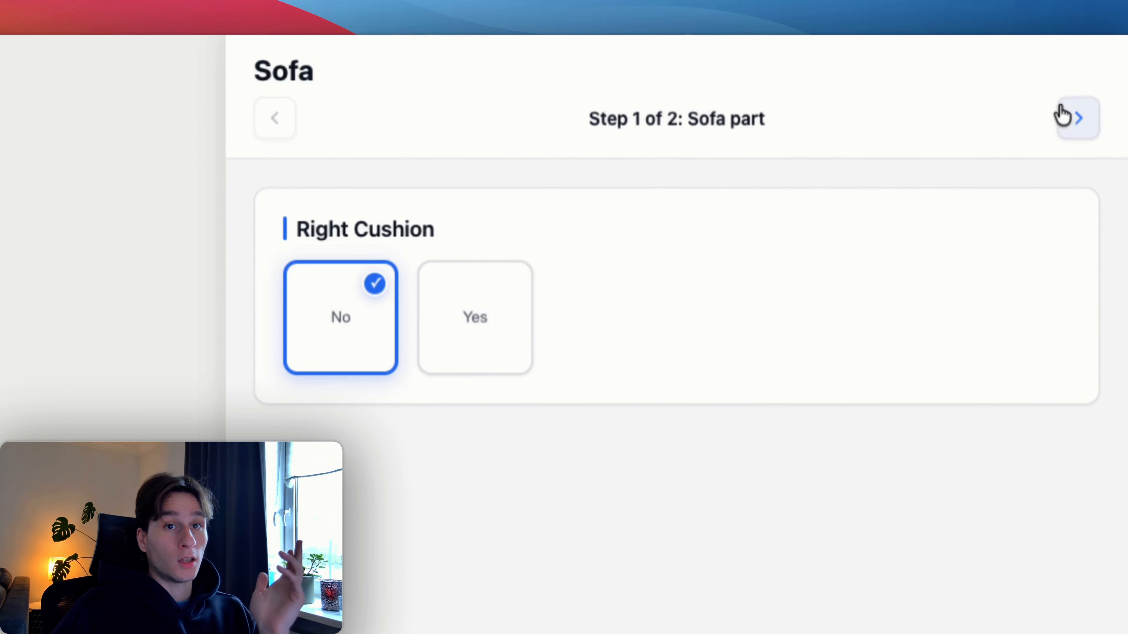
pyautogui.click(1066, 117)
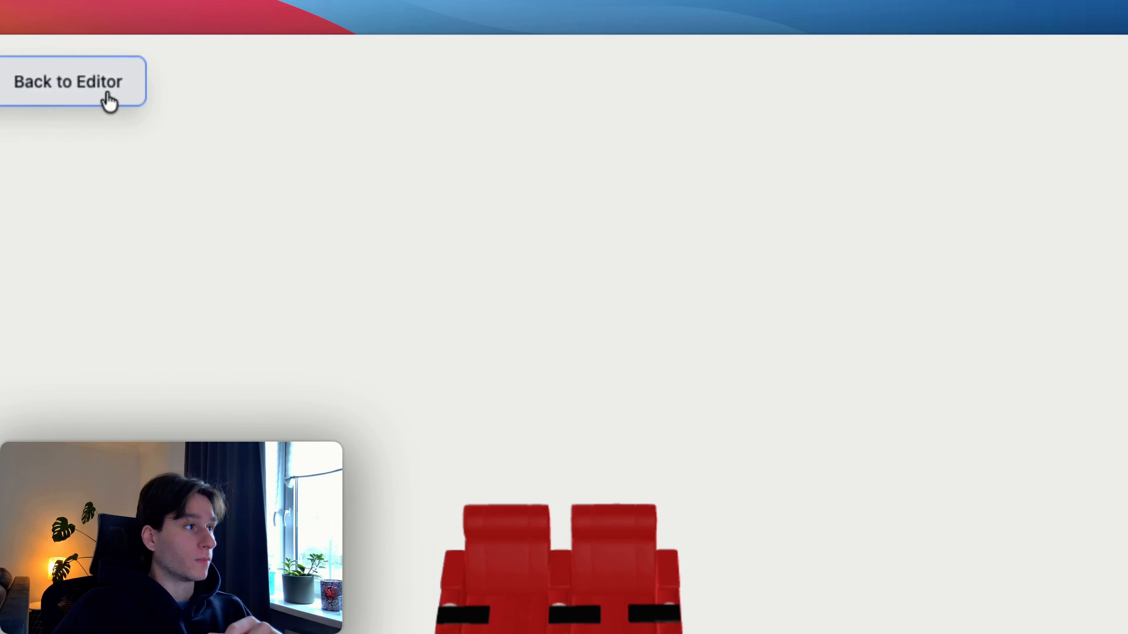
pyautogui.click(106, 91)
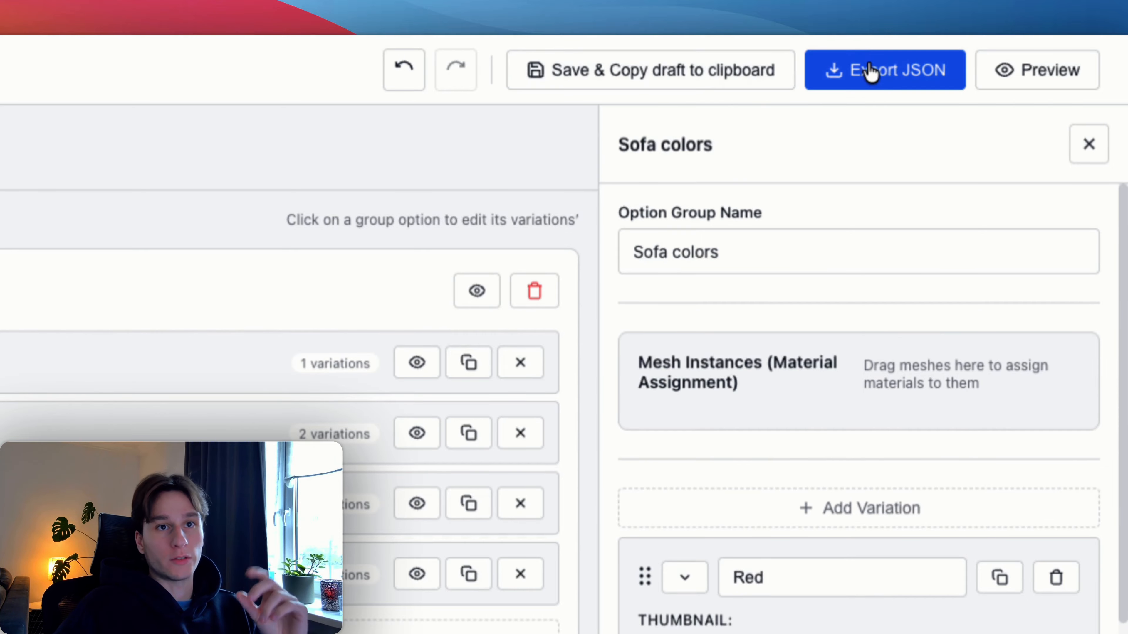
# - Export the configuration as JSON and open product.json from the data folder of the PlayCanvas project
pyautogui.click(869, 73)
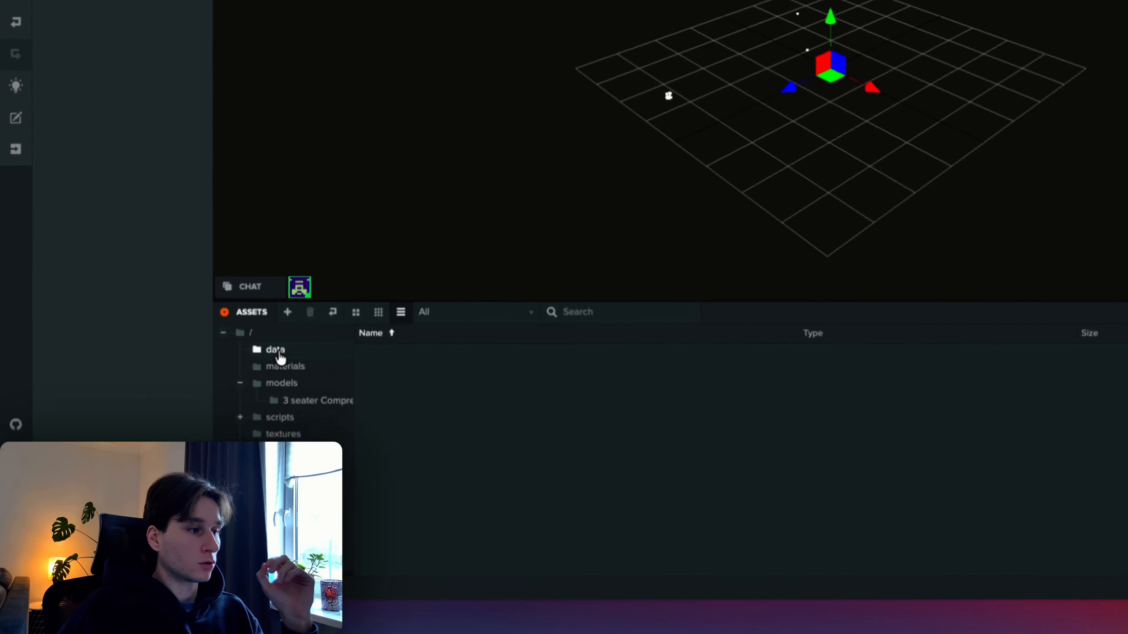
pyautogui.click(186, 434)
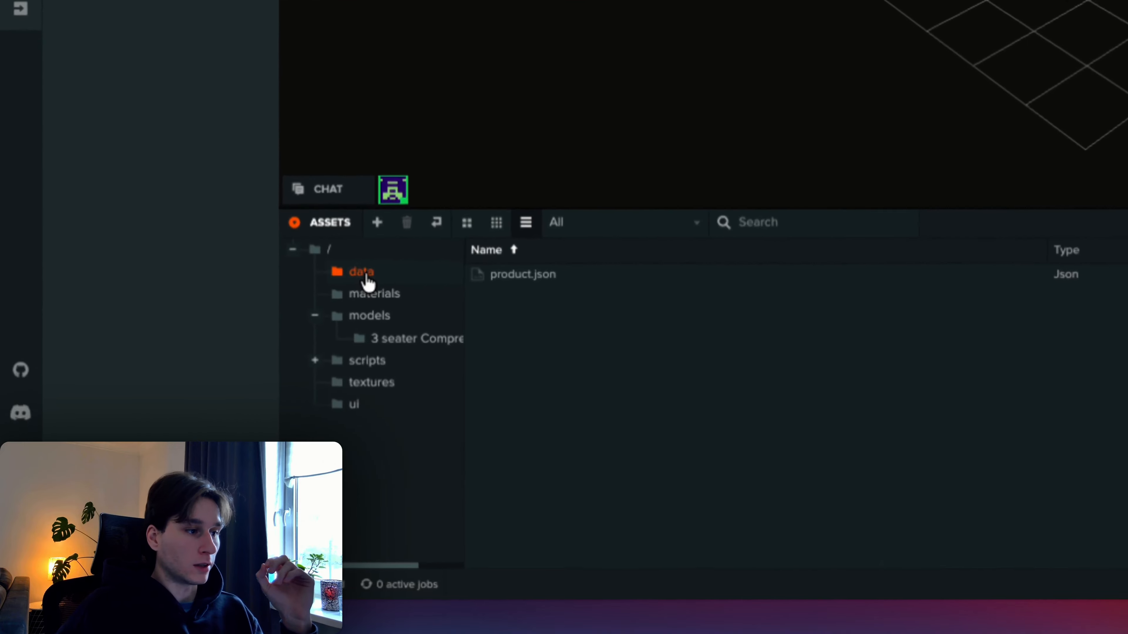
pyautogui.click(505, 275)
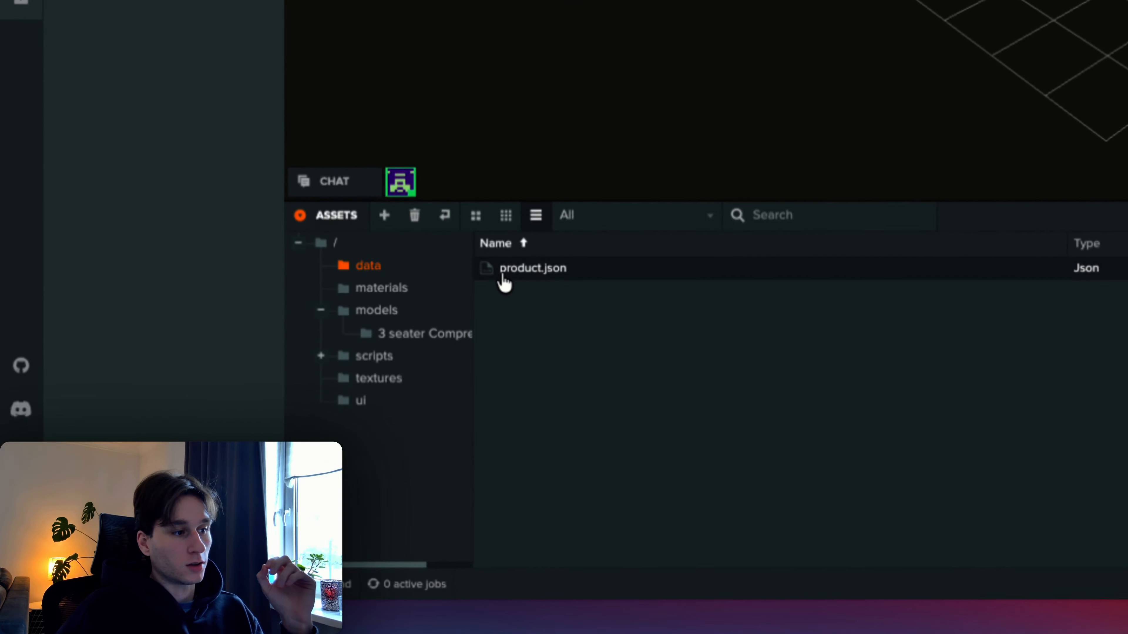
pyautogui.doubleClick(539, 269)
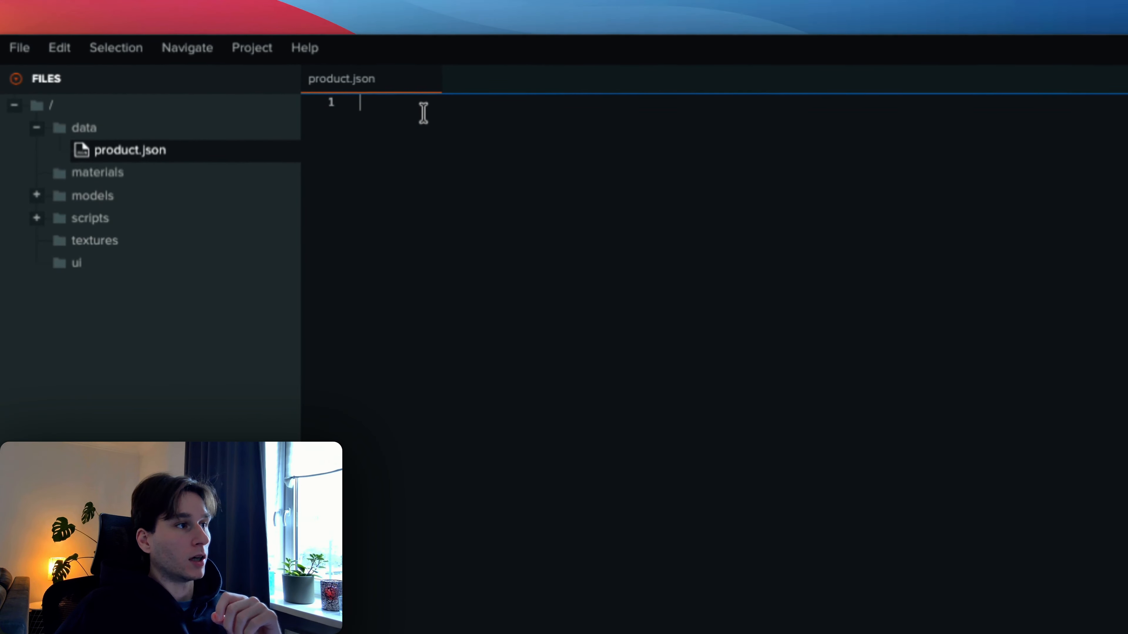
# - Paste the exported Sofa configuration into product.json, save the file, and return to the scene
pyautogui.rightClick(425, 111)
pyautogui.click(462, 271)
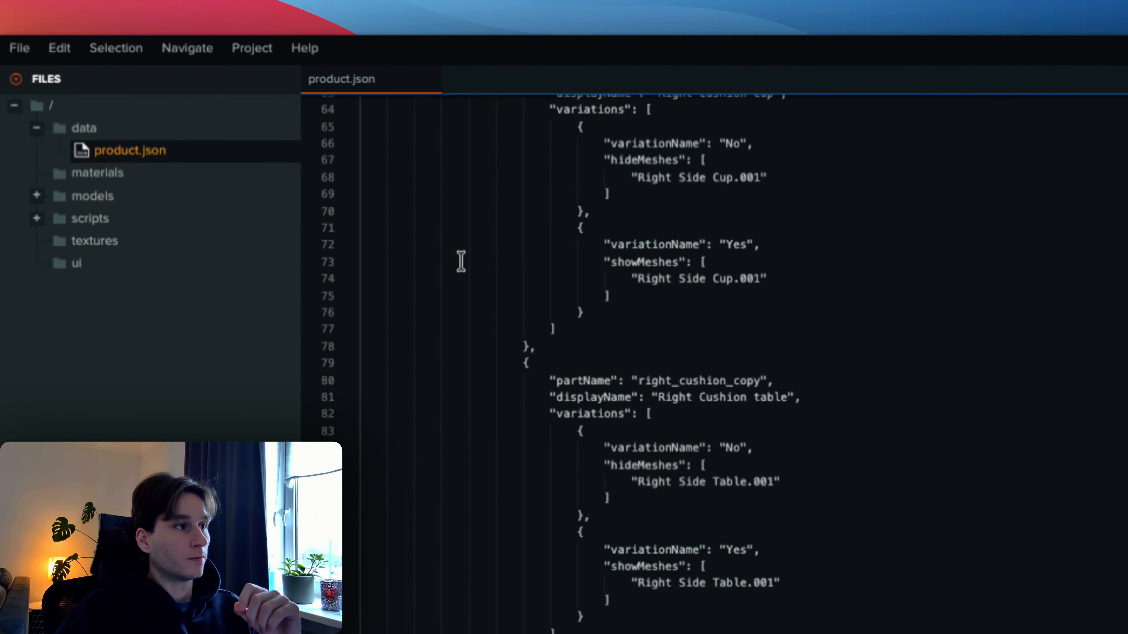
pyautogui.scroll(20, 610, 396)
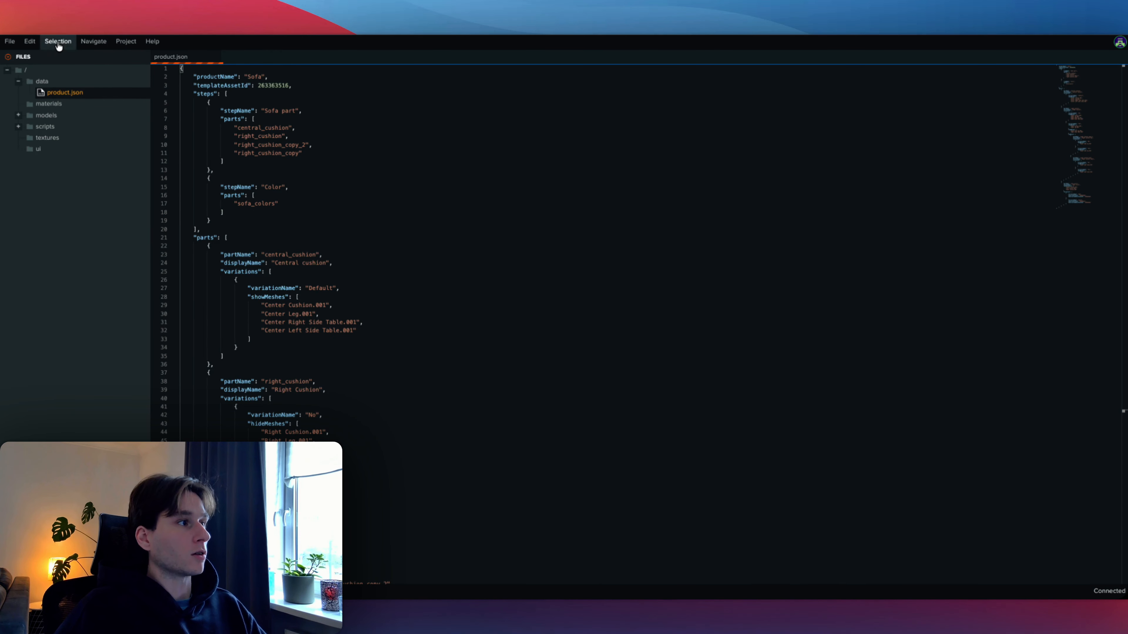
pyautogui.click(6, 42)
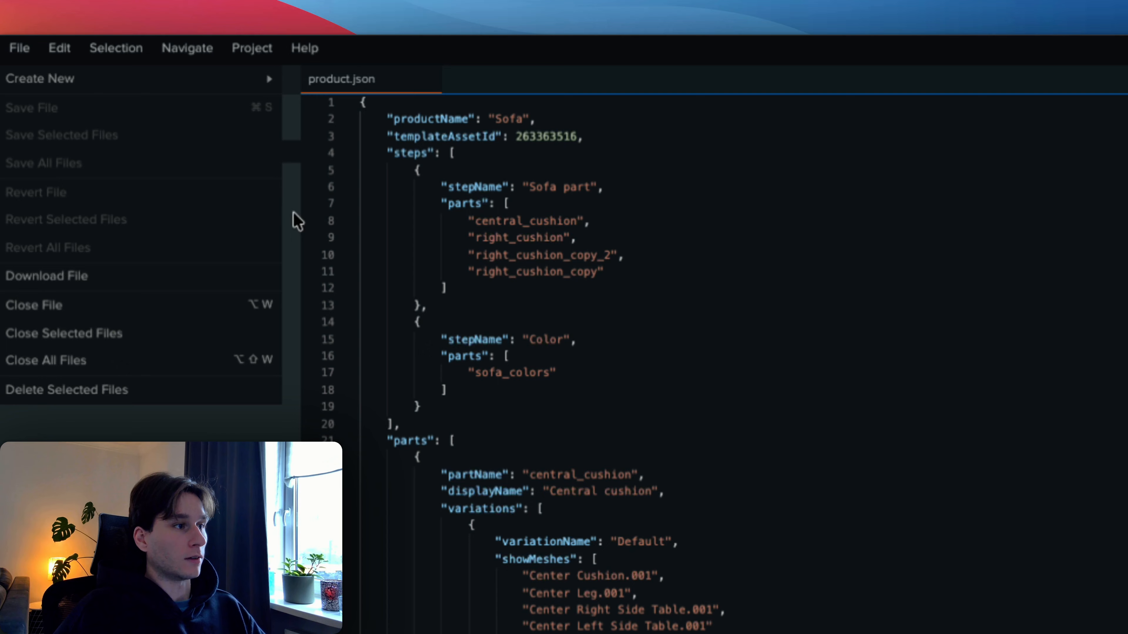
pyautogui.click(794, 311)
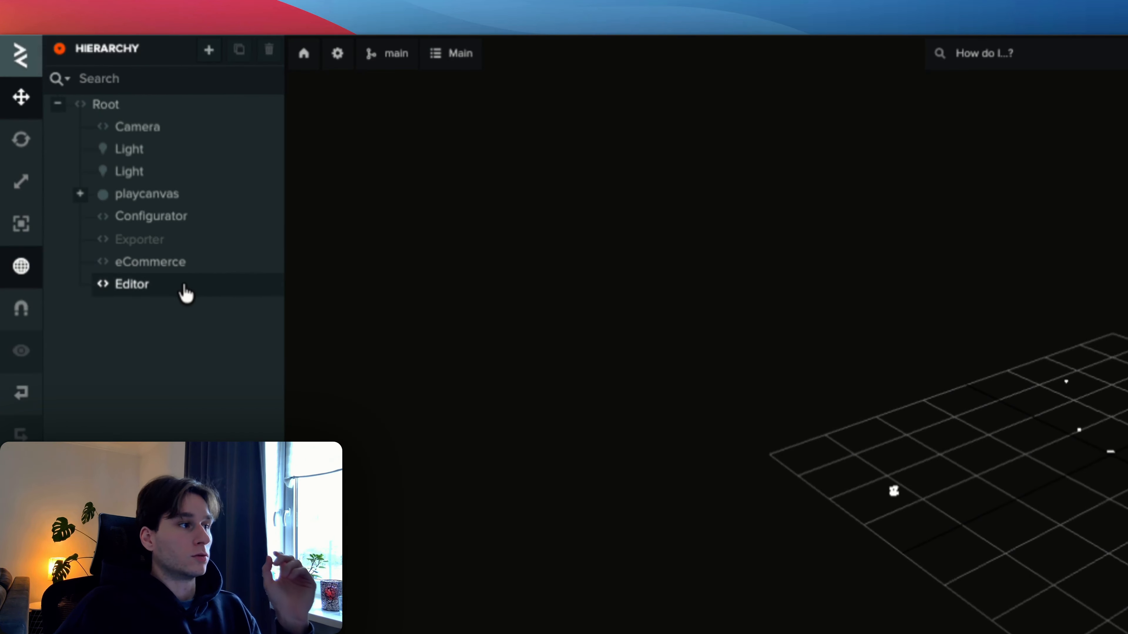
# - Disable the Editor entity in the scene and launch the Sofa configurator
pyautogui.click(185, 285)
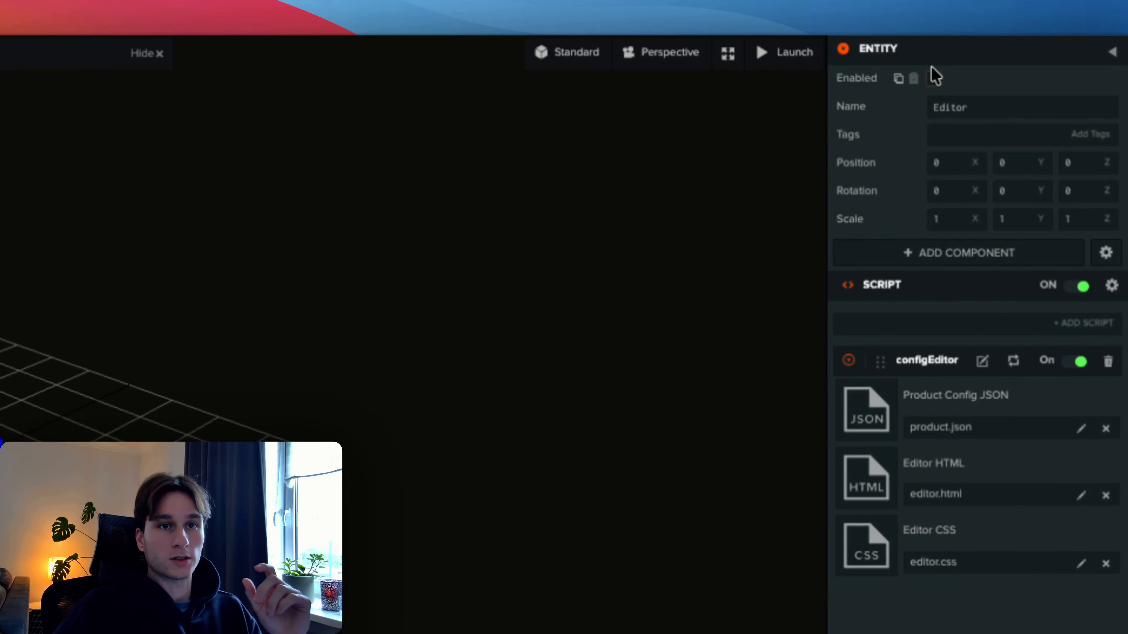
pyautogui.click(789, 53)
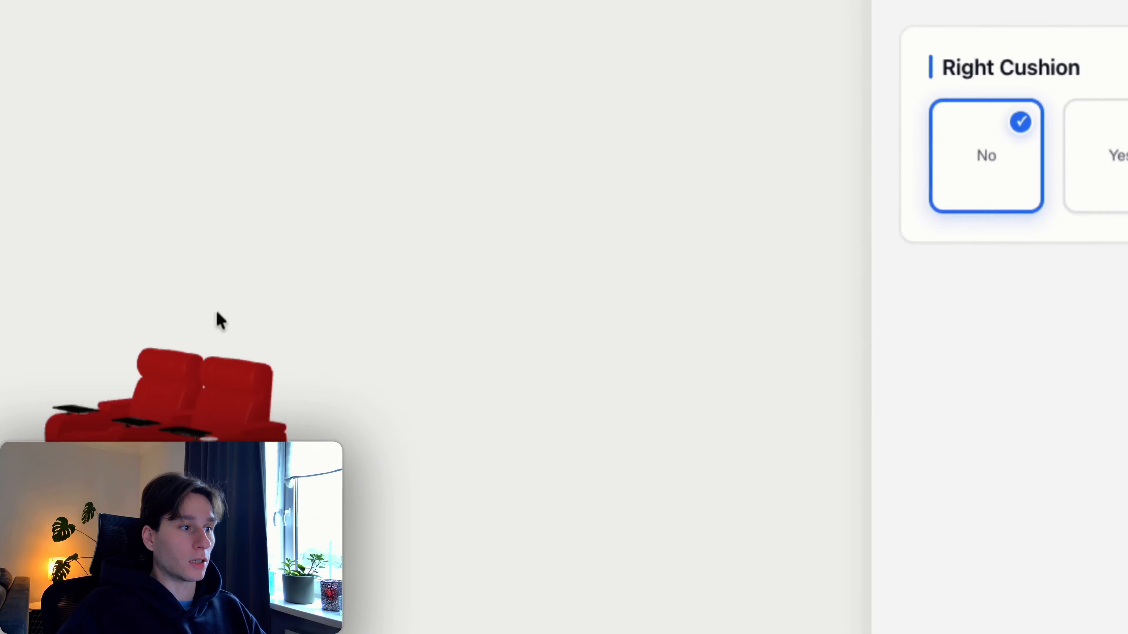
# - Test the launched configurator by switching Right Cushion and its cup and table options between No and Yes, and choosing the Black sofa color
pyautogui.click(1109, 138)
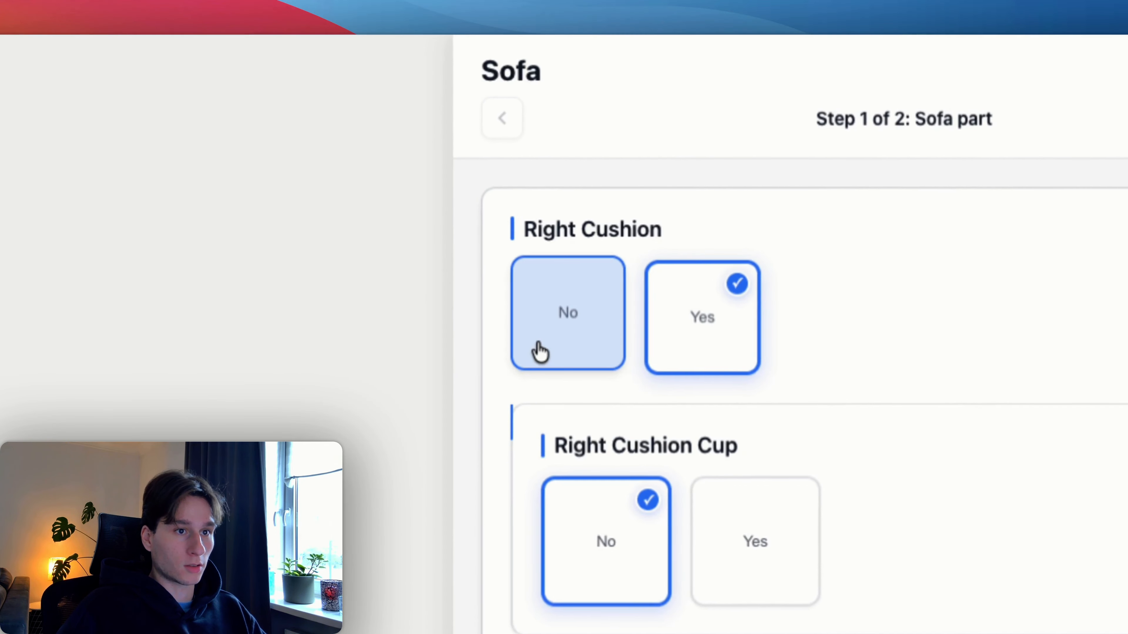
pyautogui.click(540, 353)
pyautogui.click(661, 351)
pyautogui.click(737, 497)
pyautogui.click(611, 561)
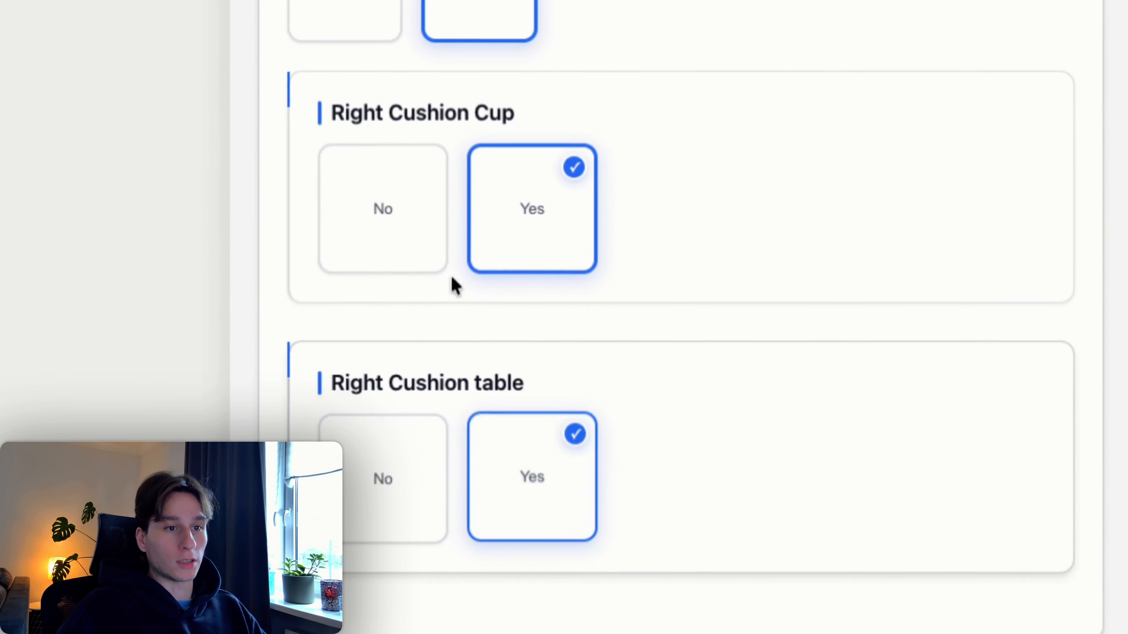
pyautogui.click(400, 222)
pyautogui.click(357, 25)
pyautogui.click(1119, 118)
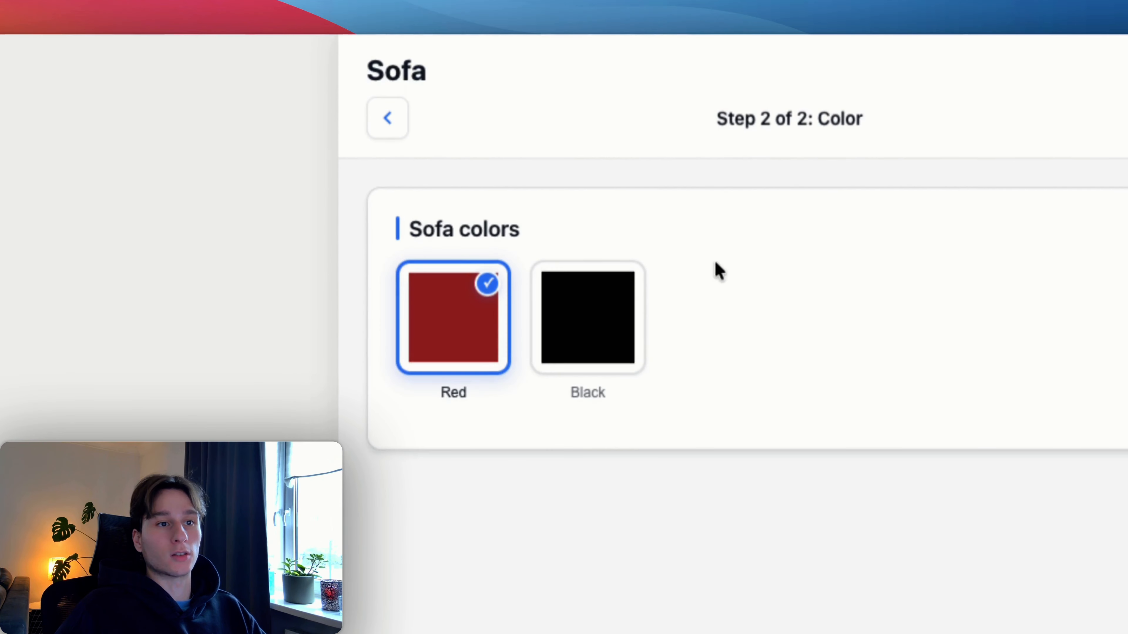
pyautogui.click(596, 333)
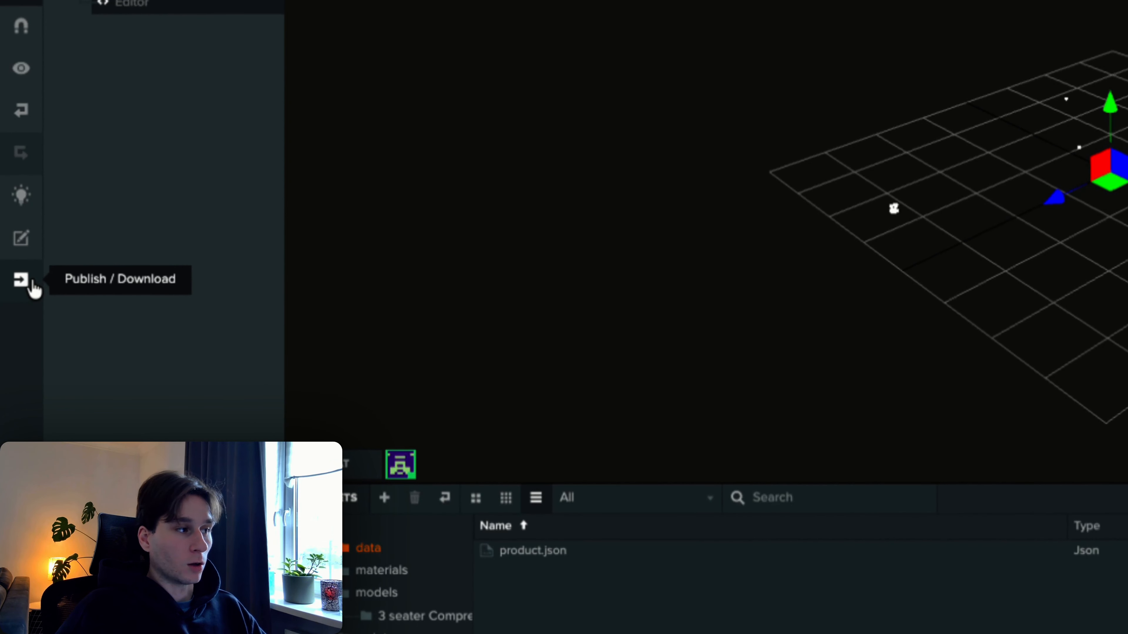
# - Download a ZIP build of the project with the Main scene for hosting on your own server
pyautogui.click(21, 280)
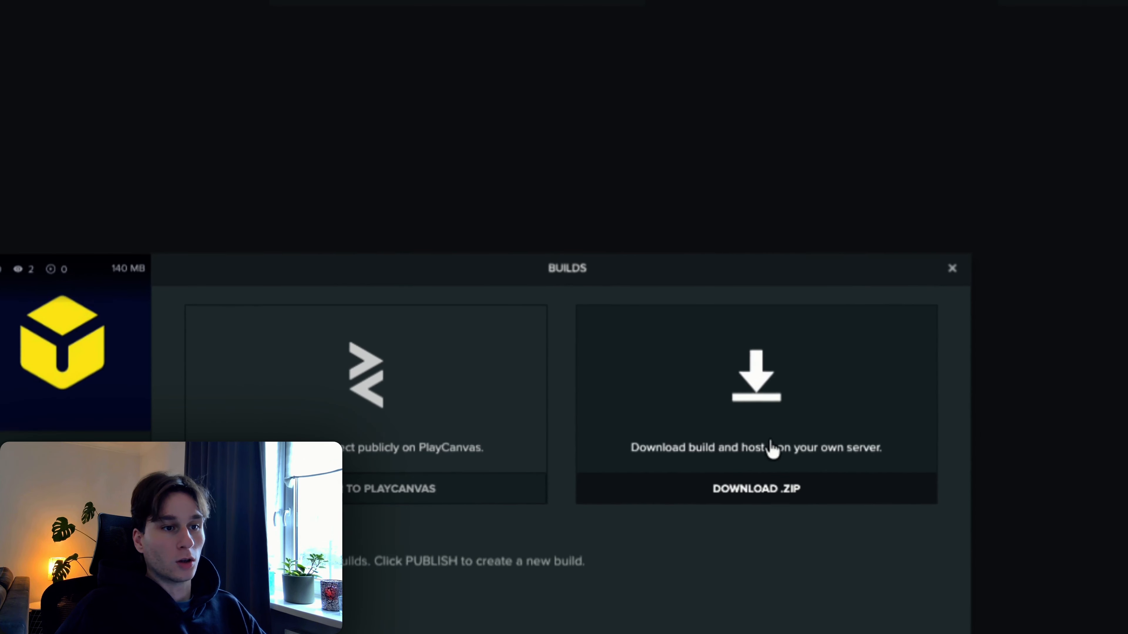
pyautogui.click(771, 409)
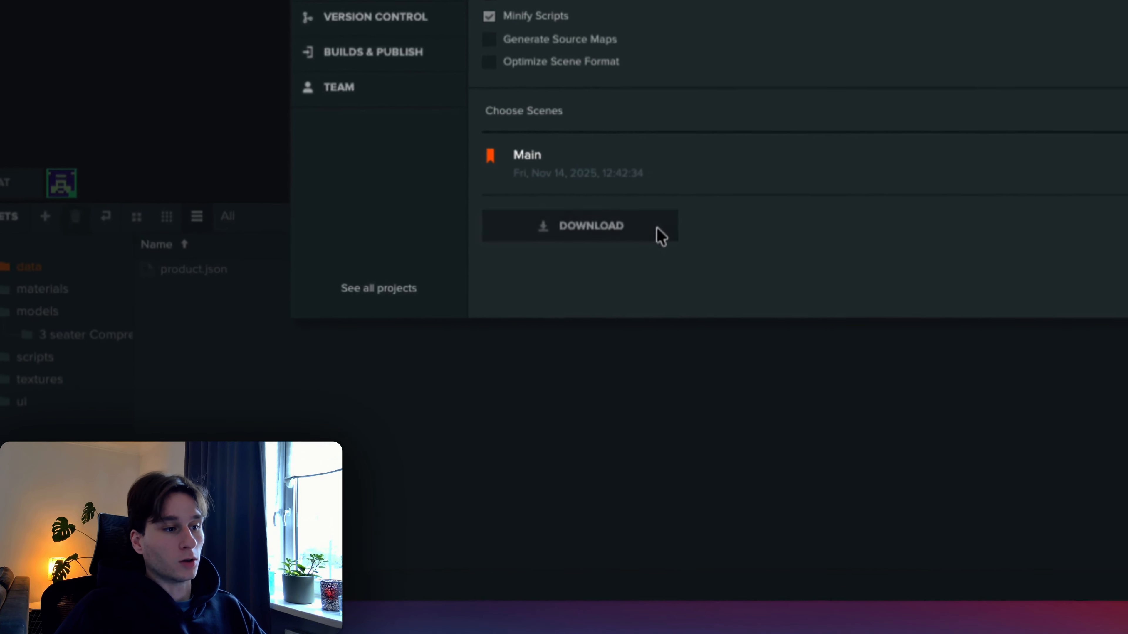
pyautogui.click(657, 234)
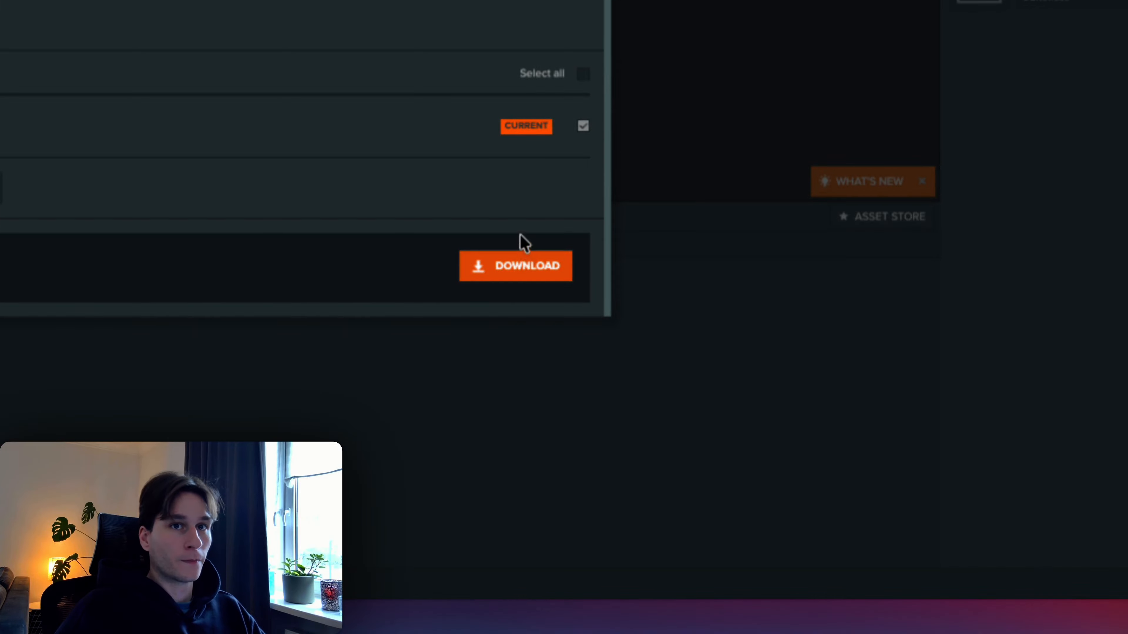
pyautogui.click(522, 262)
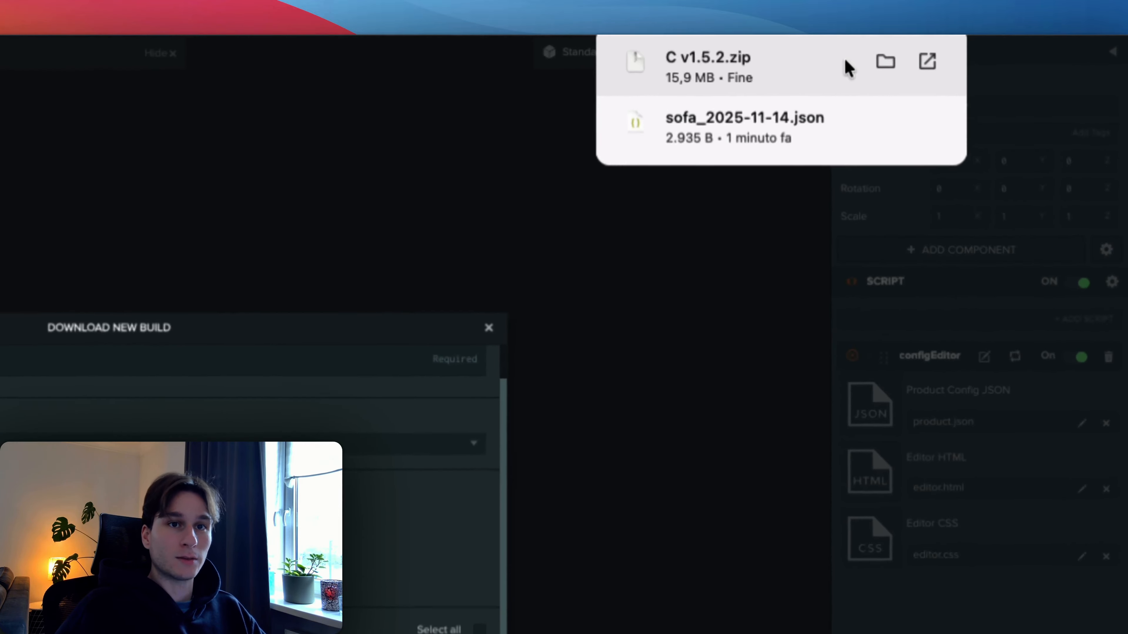
pyautogui.click(984, 49)
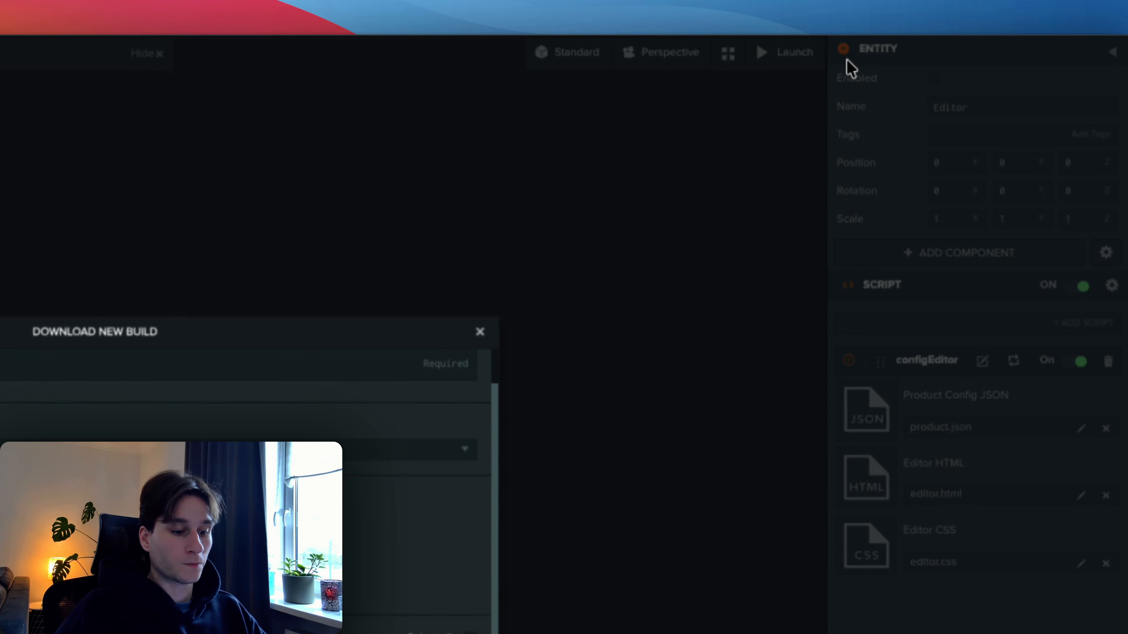